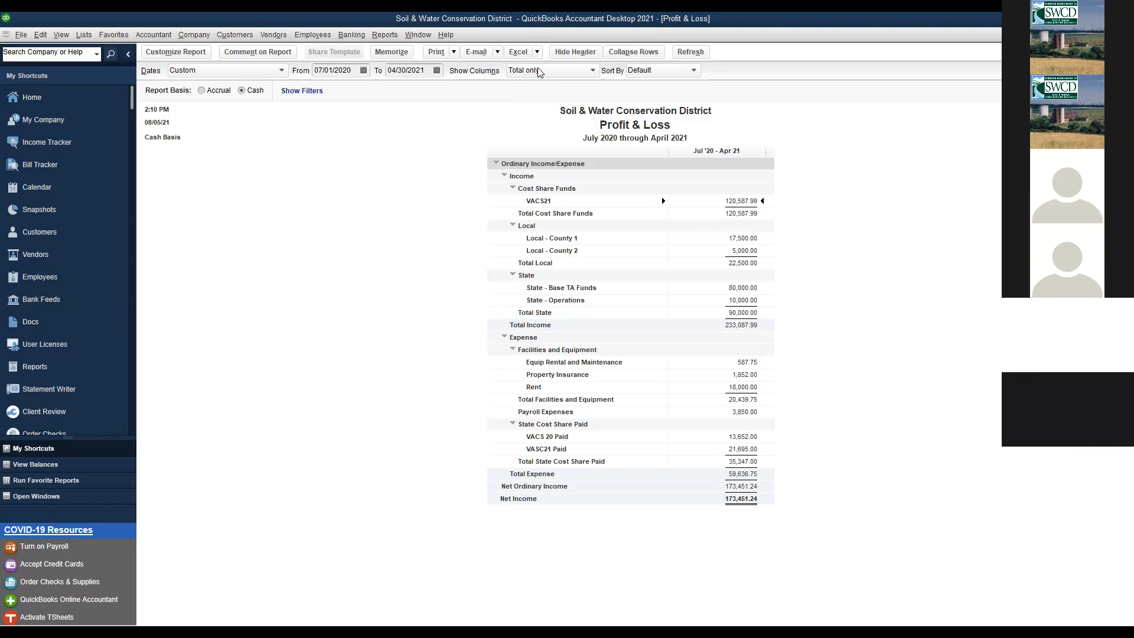
# - Choose Excel > Create New Worksheet on the July 2020–April 2021 Profit & Loss report
pyautogui.click(538, 72)
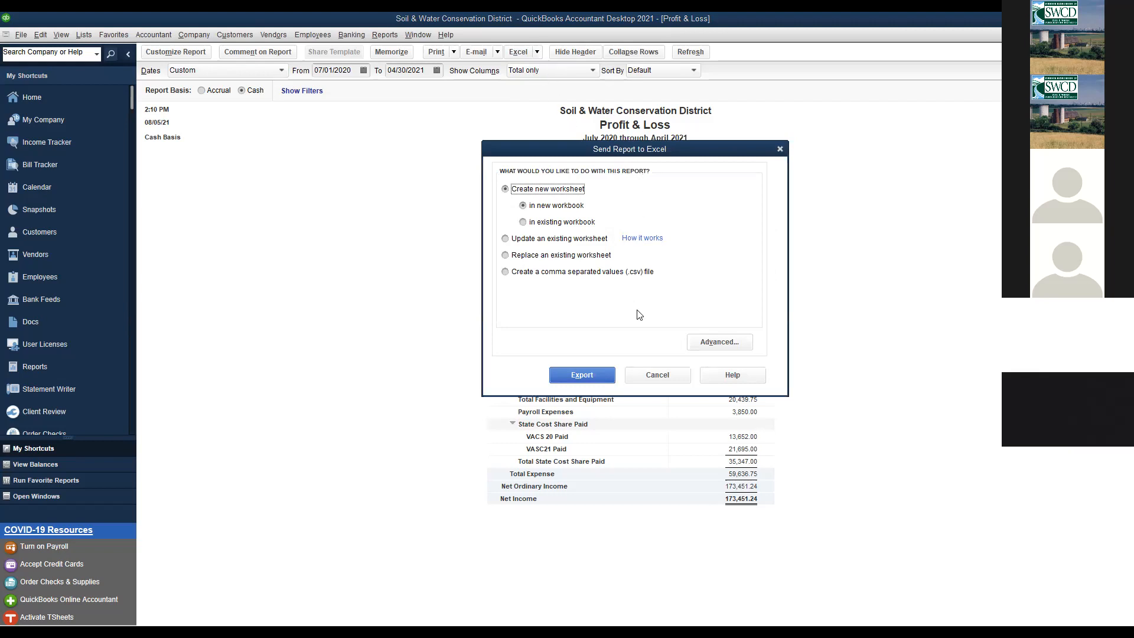
# - Export the Profit & Loss report into a new Excel workbook, Book9
pyautogui.click(592, 376)
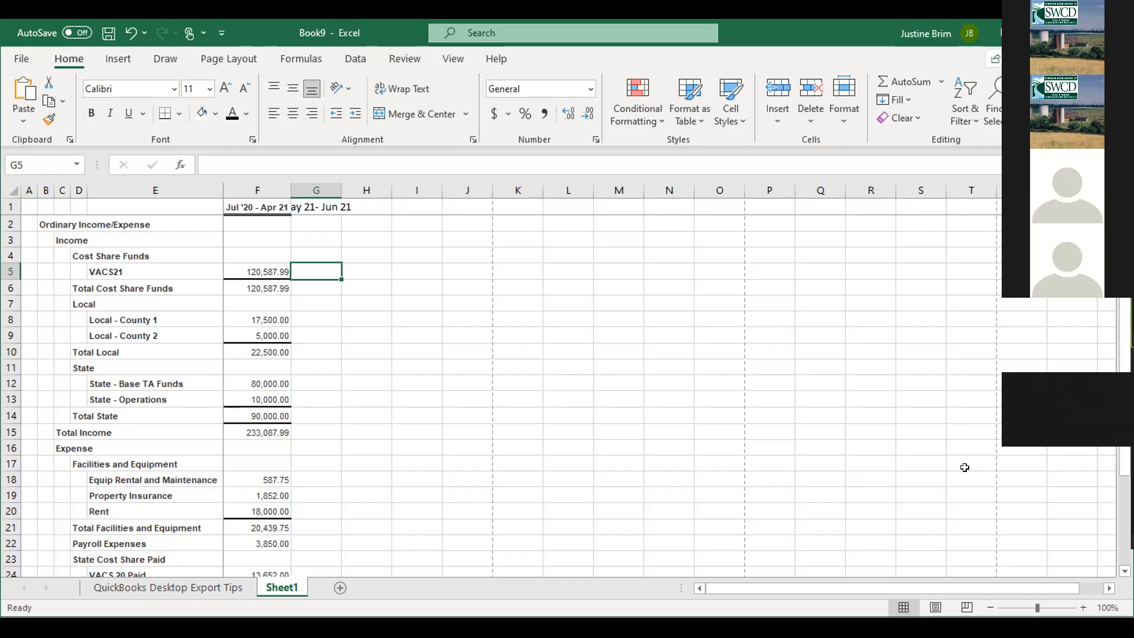
# - Enter 10000 as the May–June amount for VACS21 in G5
pyautogui.write('4000')
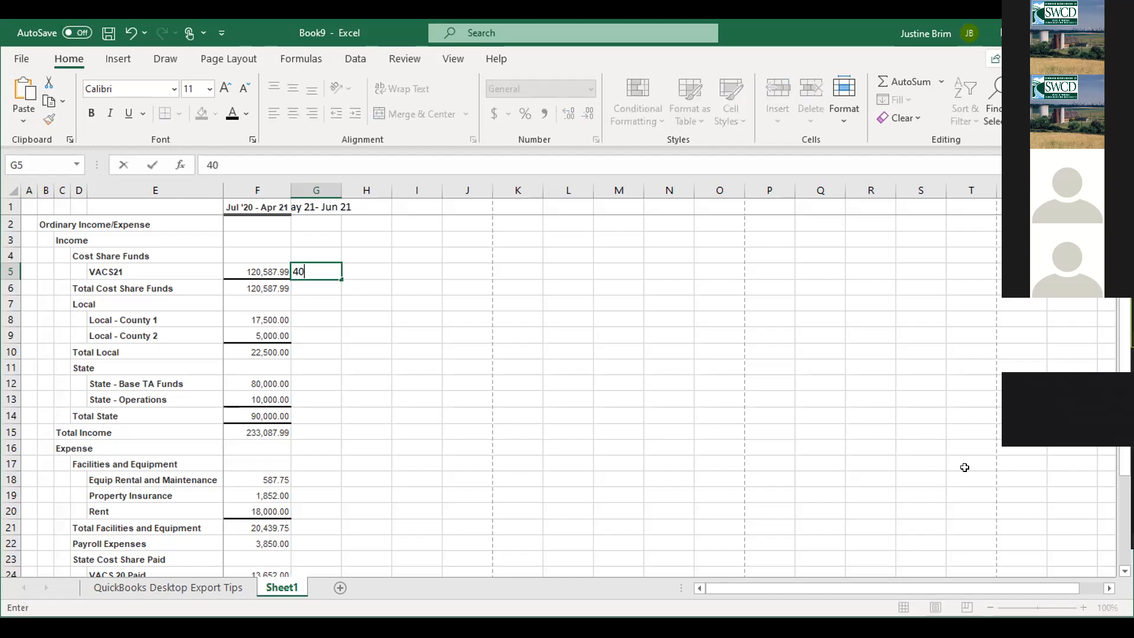
pyautogui.press('Return')
pyautogui.press('Down')
pyautogui.press('Down')
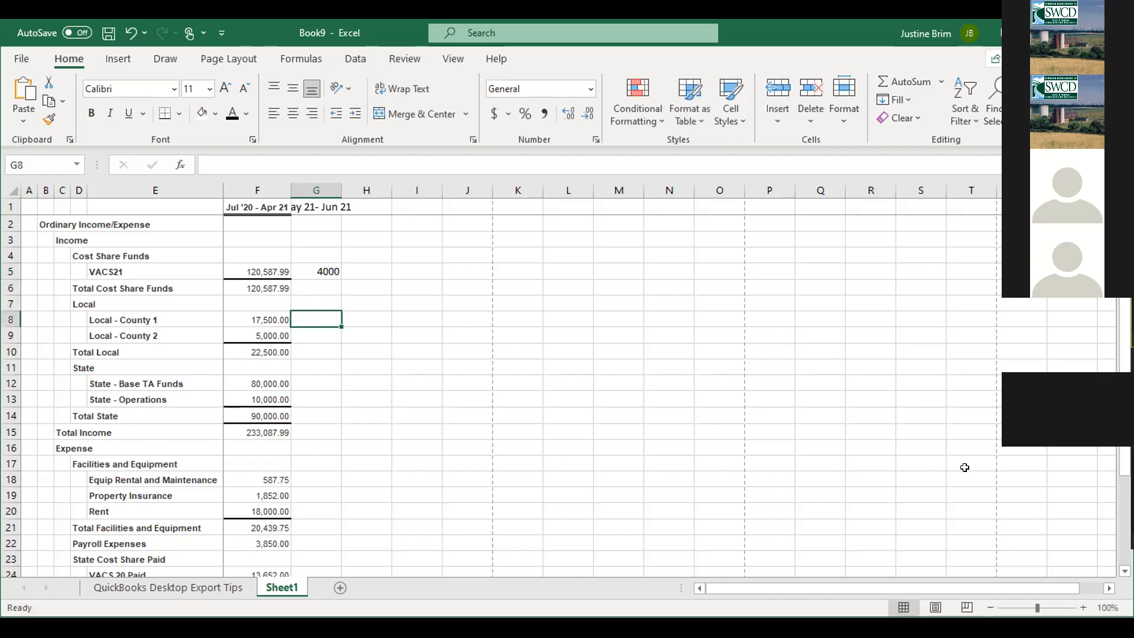
pyautogui.press('Up')
pyautogui.press('Up')
pyautogui.press('Up')
pyautogui.press('Down')
pyautogui.press('Down')
pyautogui.press('Down')
pyautogui.press('Up')
pyautogui.press('Up')
pyautogui.press('Up')
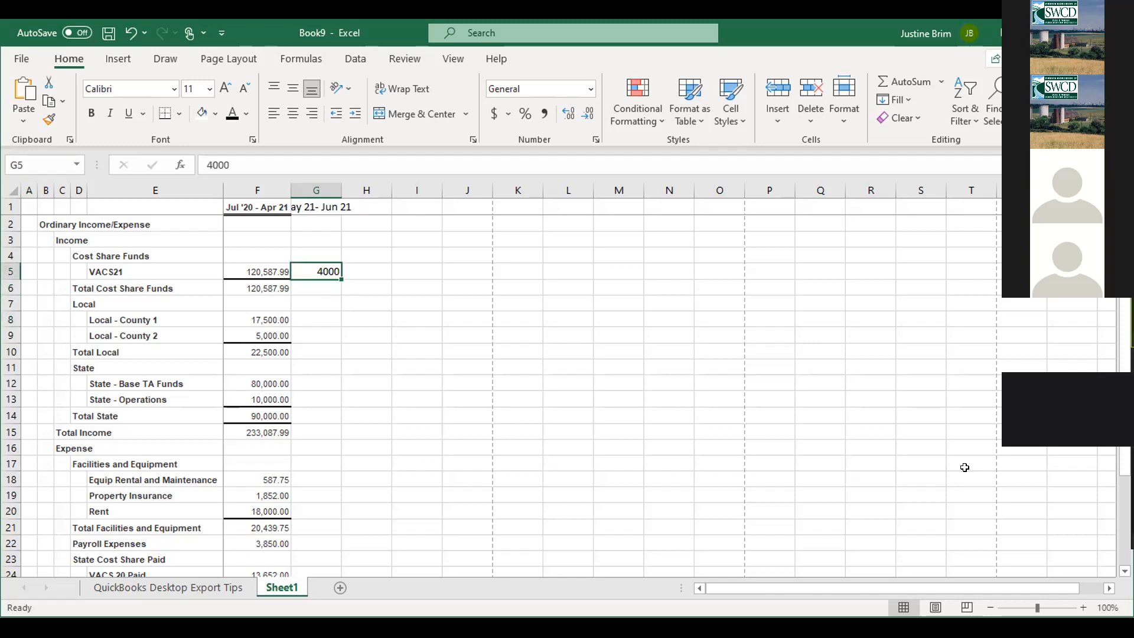
pyautogui.write('10000')
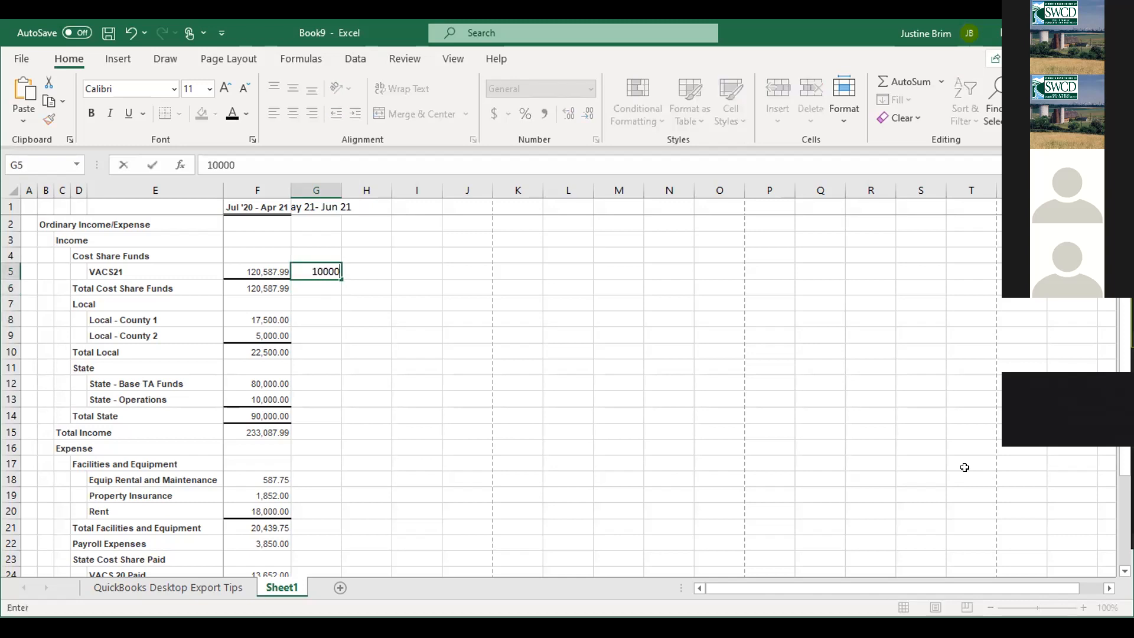
pyautogui.press('Return')
pyautogui.press('Return')
# - Enter 2500 and 1250 for the two counties, then 2000 and 500 for State
pyautogui.press('Down')
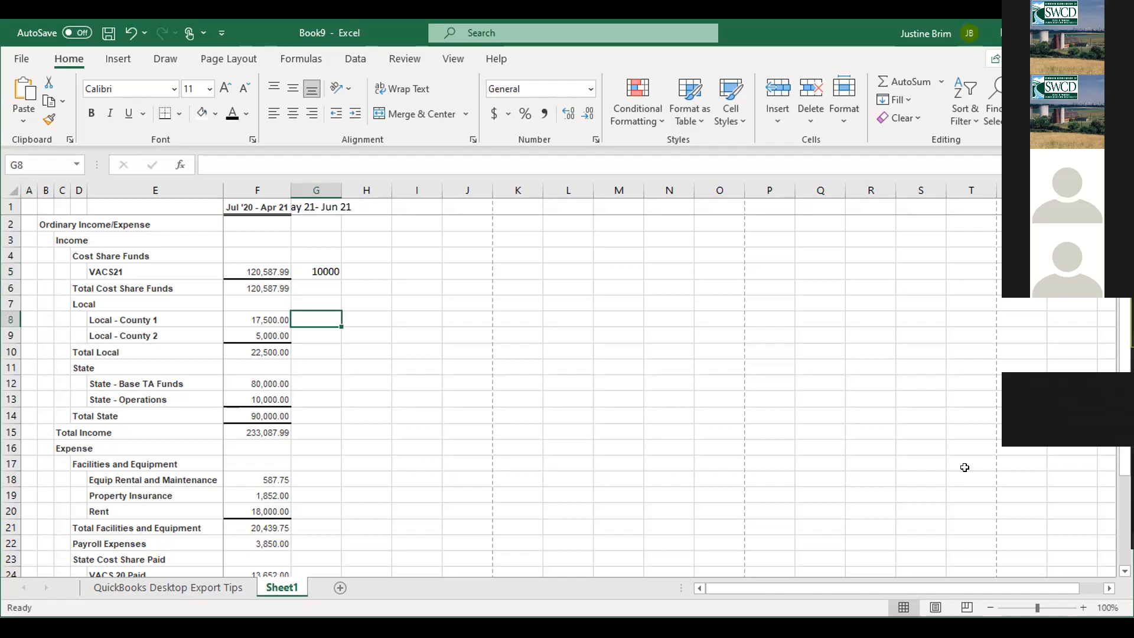
pyautogui.write('2500')
pyautogui.press('Return')
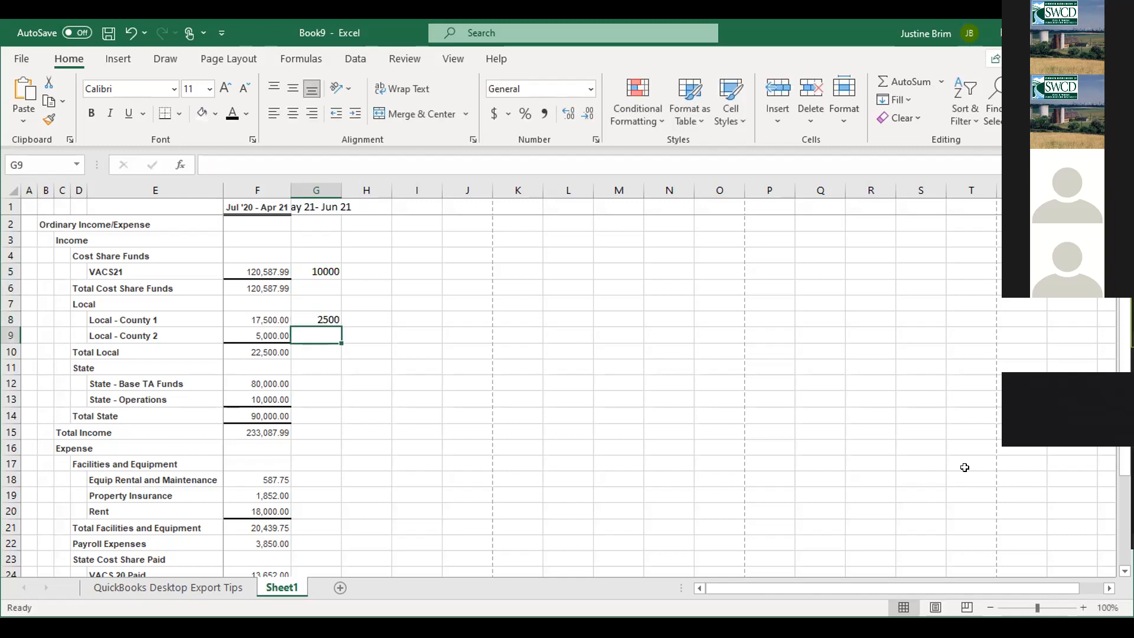
pyautogui.write('1250')
pyautogui.press('Return')
pyautogui.press('Down')
pyautogui.press('Down')
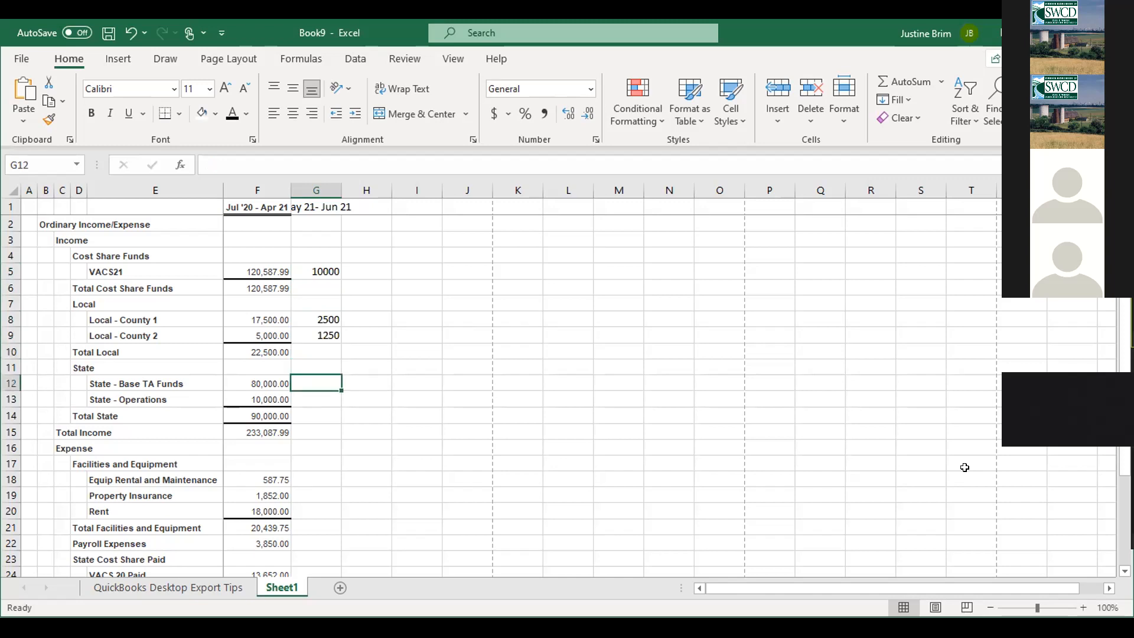
pyautogui.write('20000')
pyautogui.press('BackSpace')
pyautogui.press('Return')
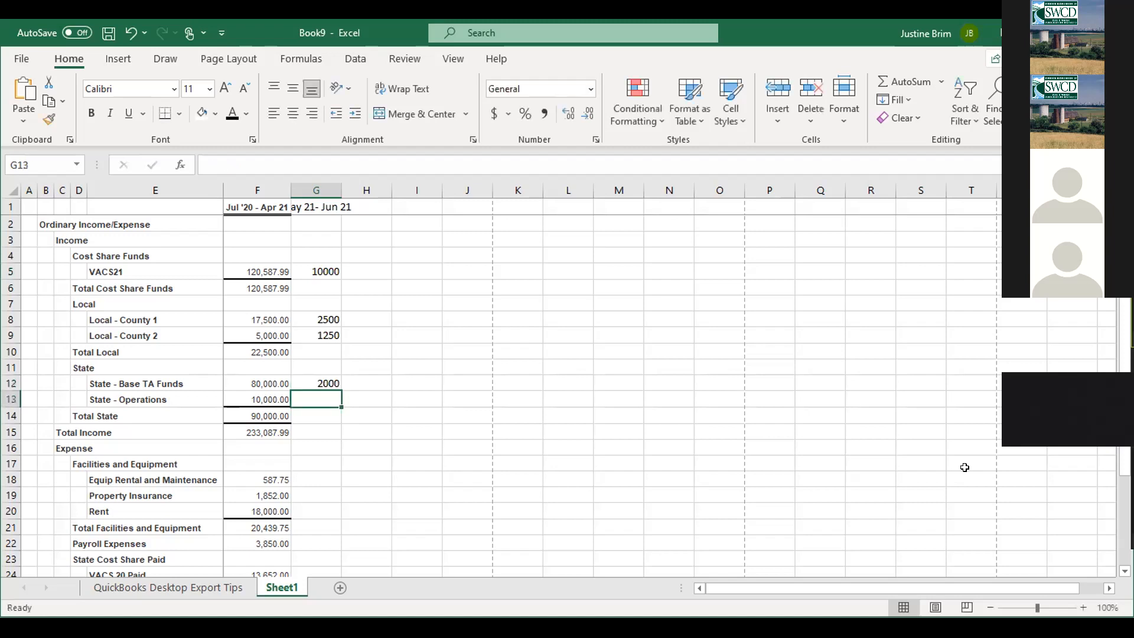
pyautogui.write('500')
pyautogui.press('Return')
pyautogui.press('Return')
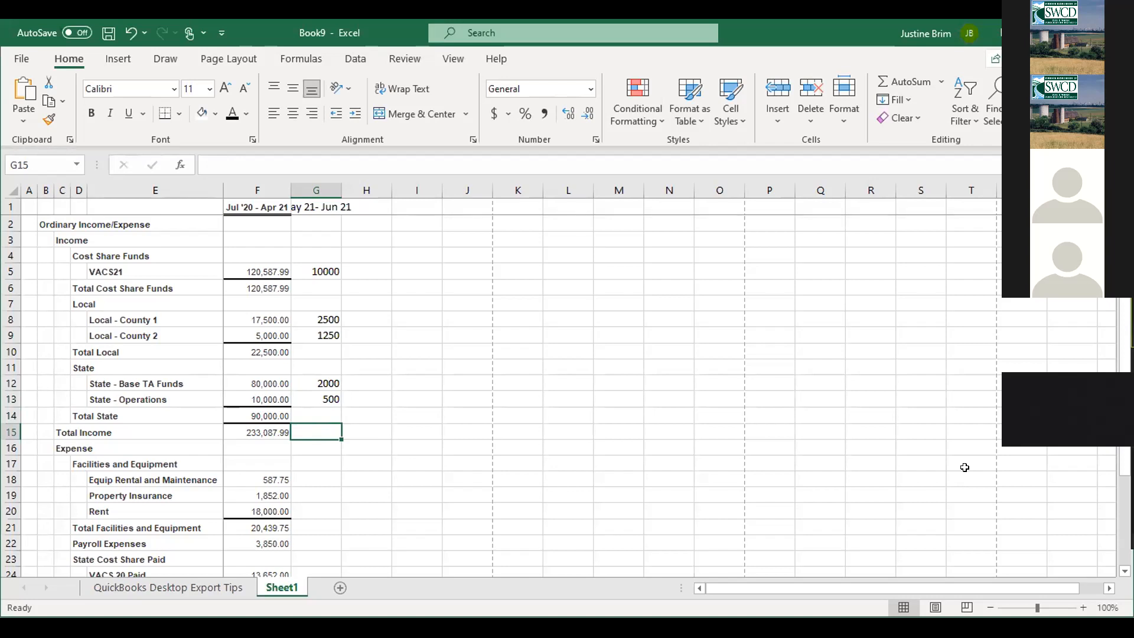
# - Enter the 3600 Rent estimate in G20
pyautogui.press('Down')
pyautogui.press('Down')
pyautogui.press('Down')
pyautogui.press('Down')
pyautogui.press('Down')
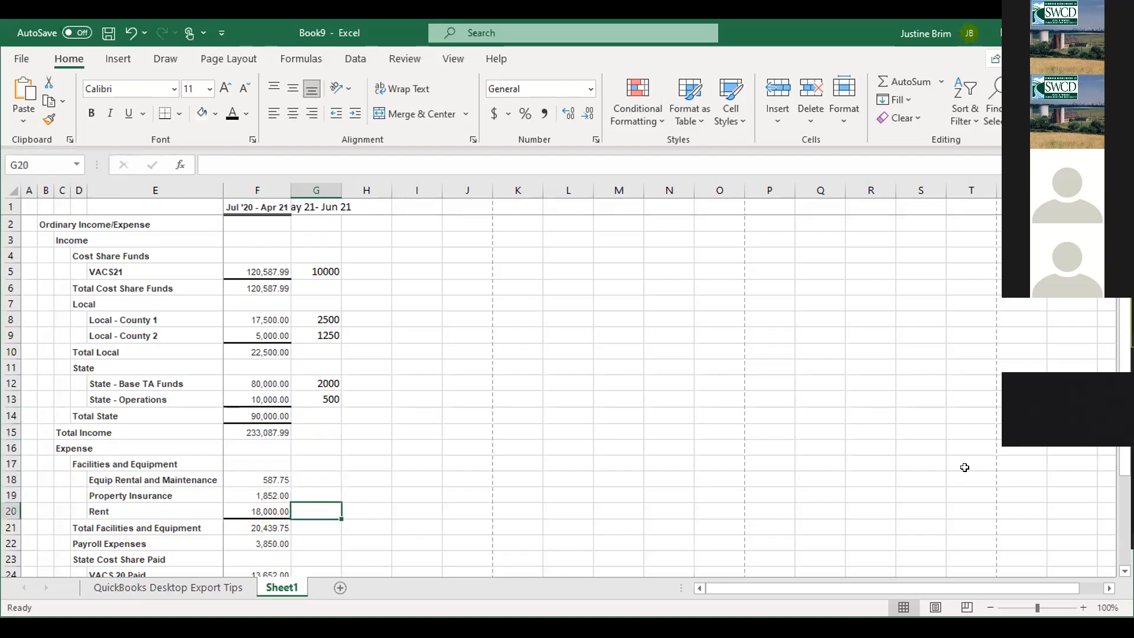
pyautogui.write('1')
pyautogui.write('600')
pyautogui.press('Up')
pyautogui.press('Down')
pyautogui.press('Up')
pyautogui.press('Up')
pyautogui.press('Down')
pyautogui.press('Down')
pyautogui.press('Down')
pyautogui.press('Down')
pyautogui.press('Down')
pyautogui.press('Down')
pyautogui.press('Down')
pyautogui.press('Down')
pyautogui.press('Up')
pyautogui.press('Up')
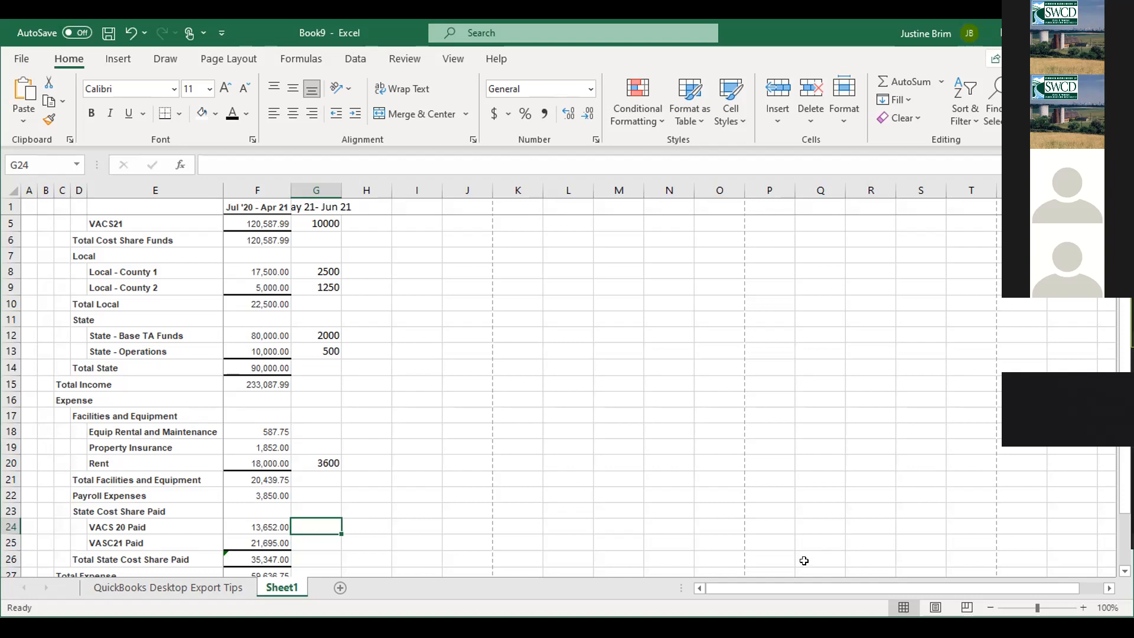
# - Enter =SUM(F5:G5) in H5 and fill it down to row 29 (Net Income)
pyautogui.scroll(-3, 598, 339)
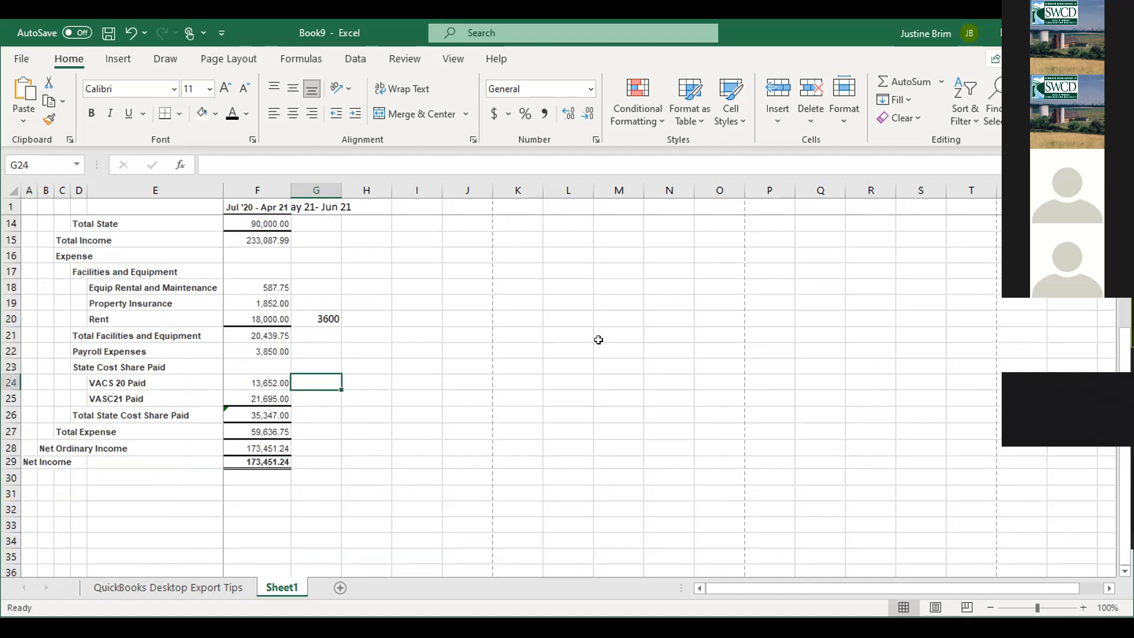
pyautogui.scroll(1, 598, 339)
pyautogui.scroll(3, 597, 340)
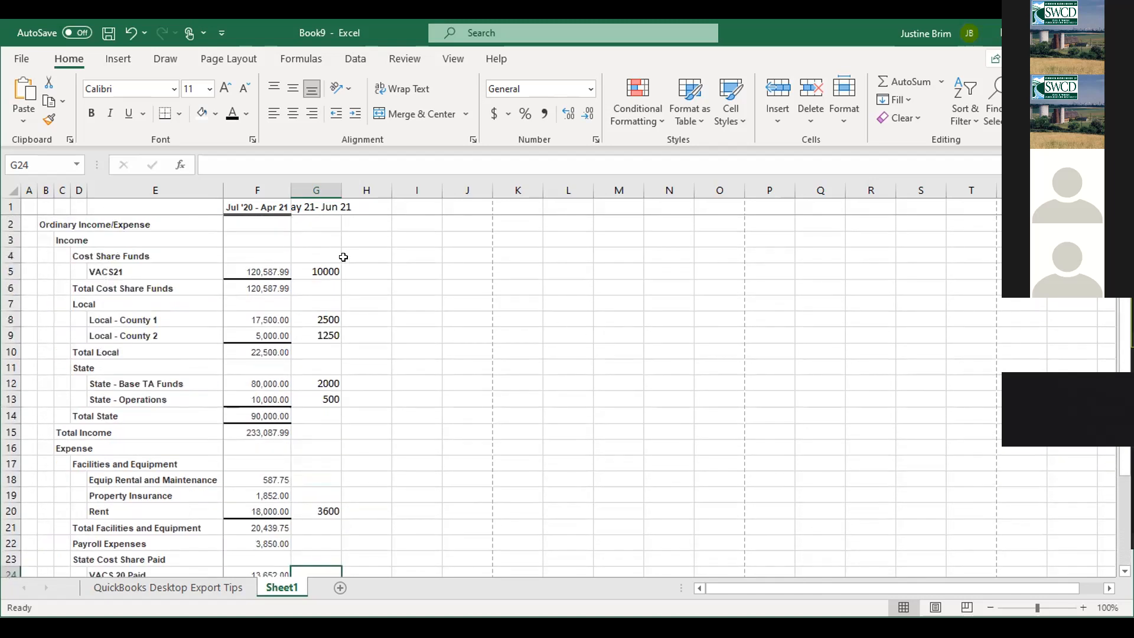
pyautogui.click(382, 267)
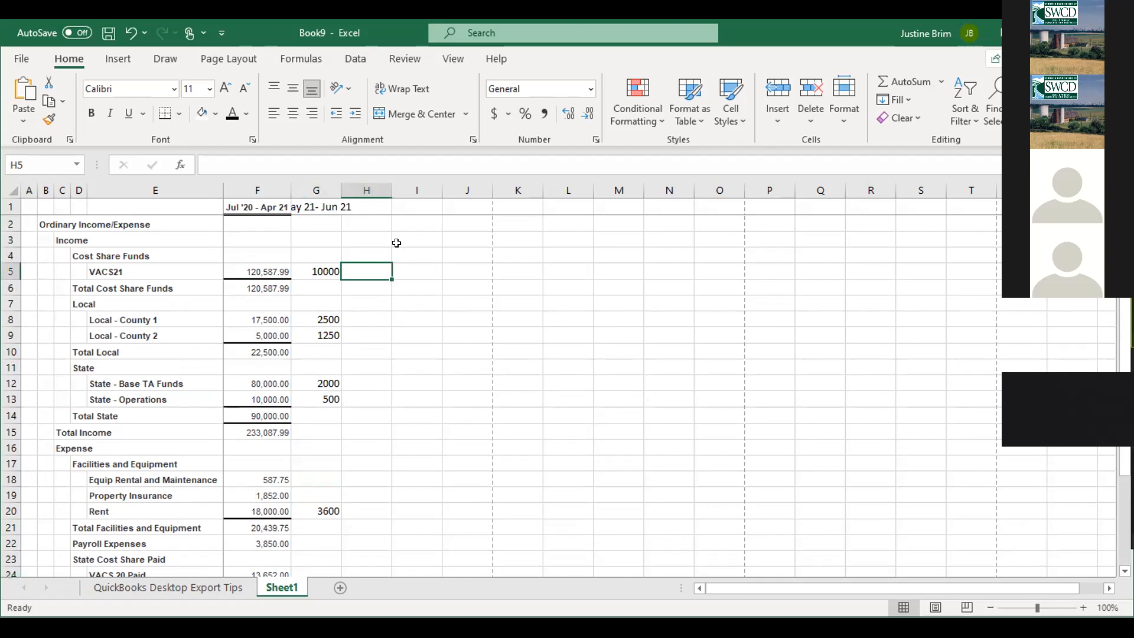
pyautogui.write('=s')
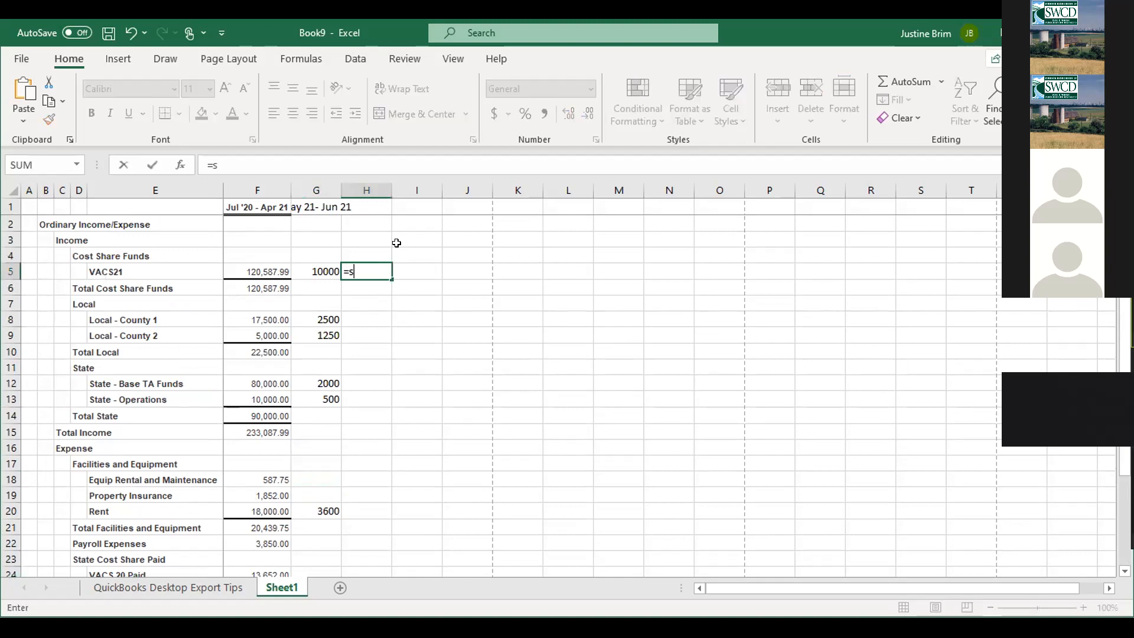
pyautogui.write('um(')
pyautogui.moveTo(262, 269); pyautogui.dragTo(299, 268)
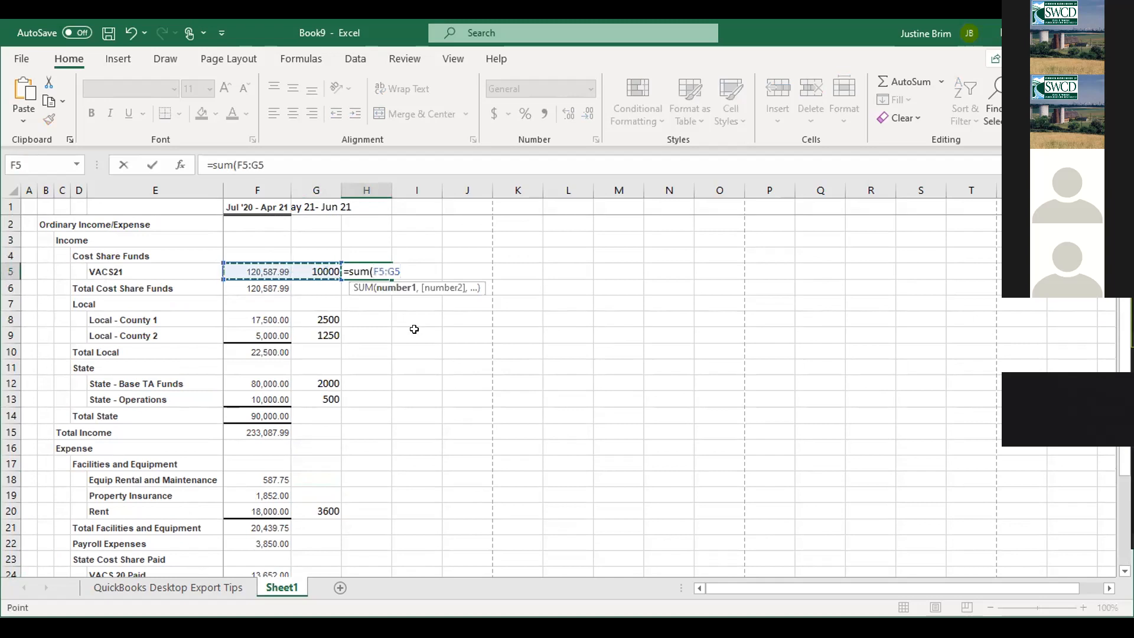
pyautogui.write(')')
pyautogui.press('Return')
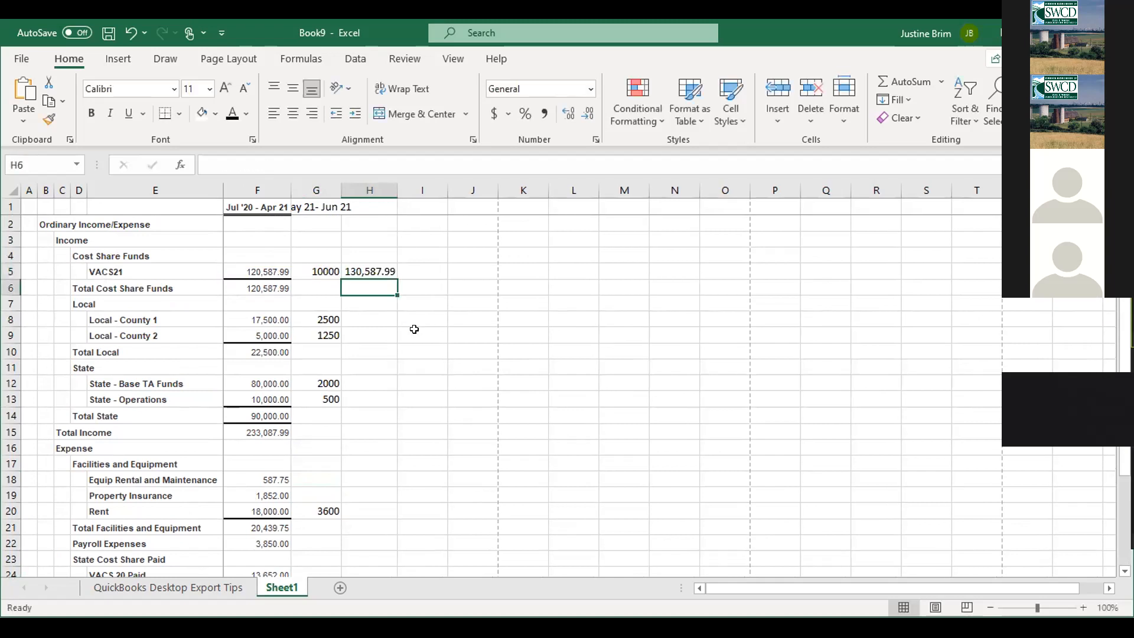
pyautogui.click(382, 272)
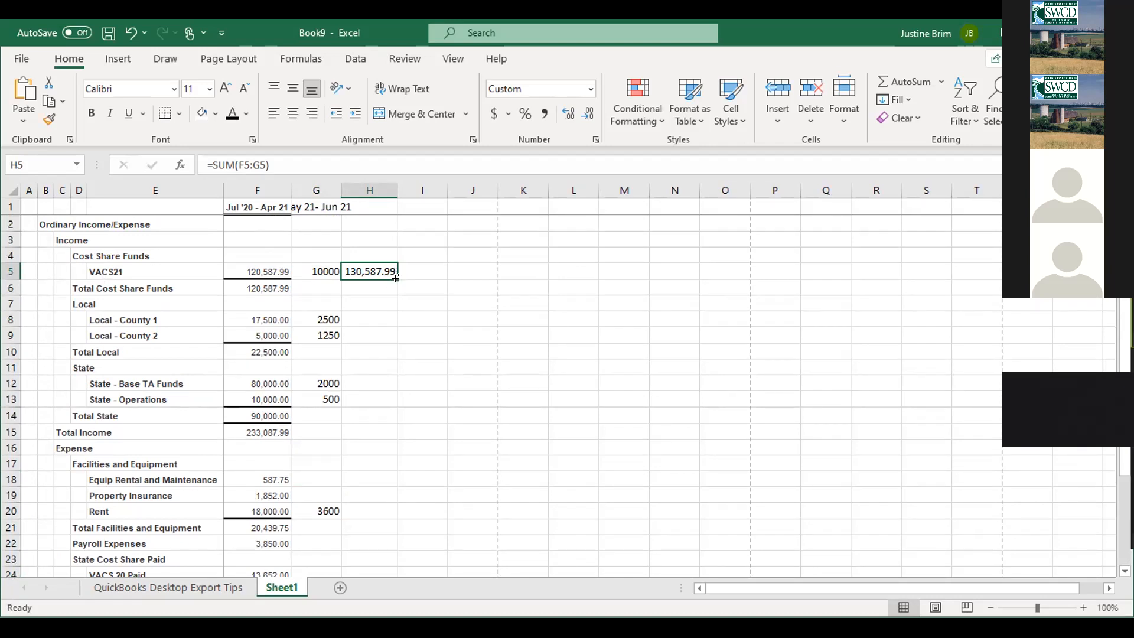
pyautogui.moveTo(395, 277); pyautogui.dragTo(401, 535)
pyautogui.click(493, 477)
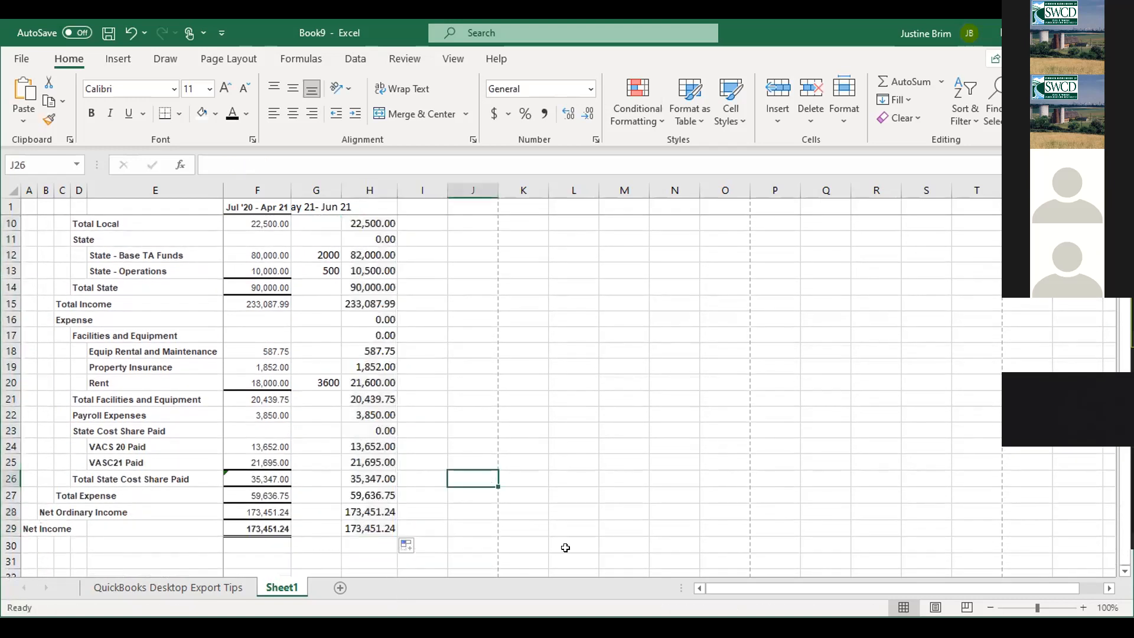
pyautogui.scroll(3, 641, 439)
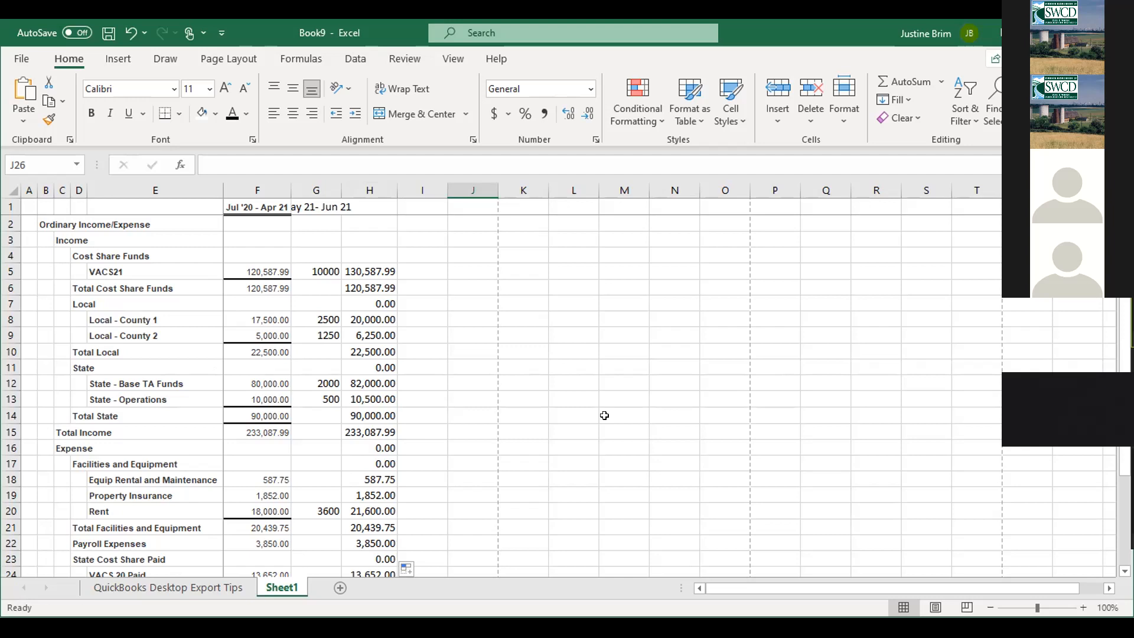
pyautogui.scroll(-3, 604, 415)
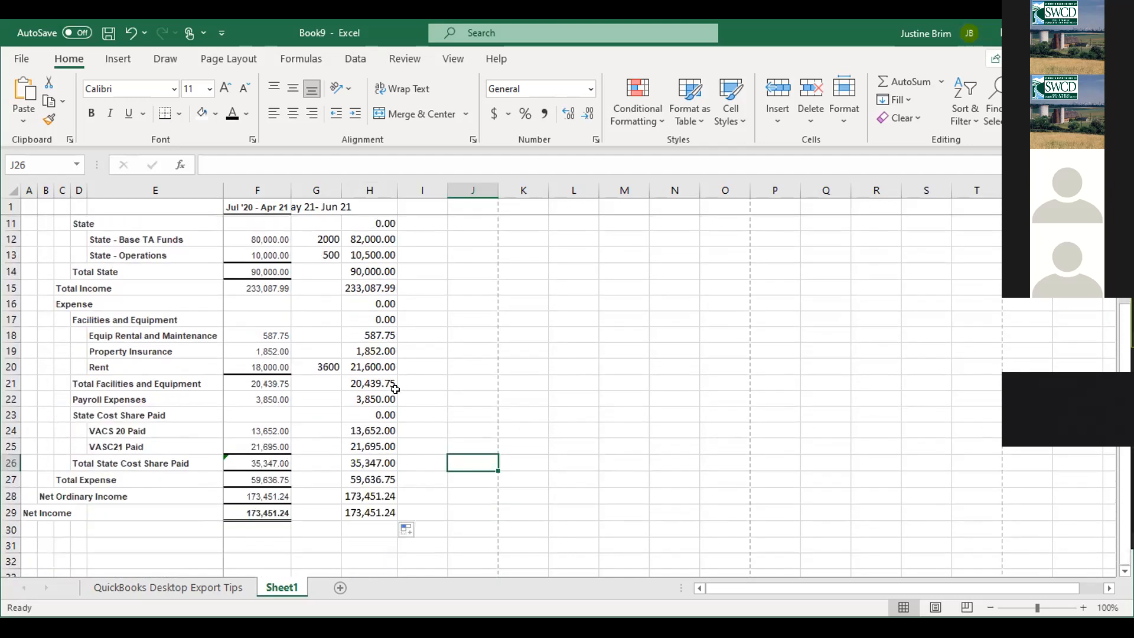
pyautogui.click(372, 366)
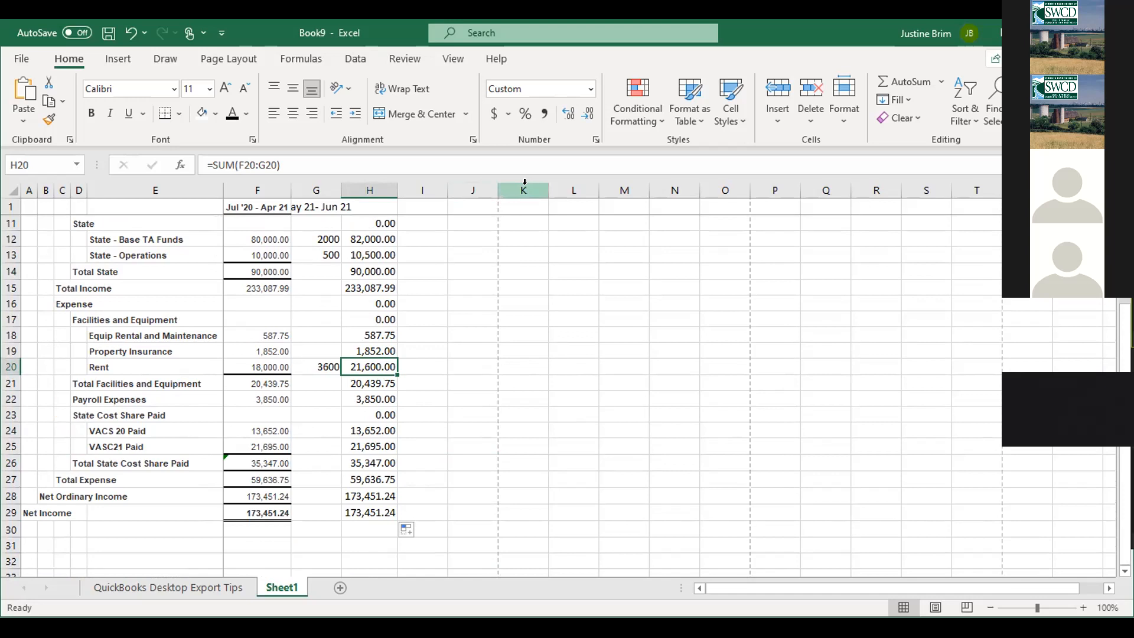
pyautogui.scroll(3, 522, 232)
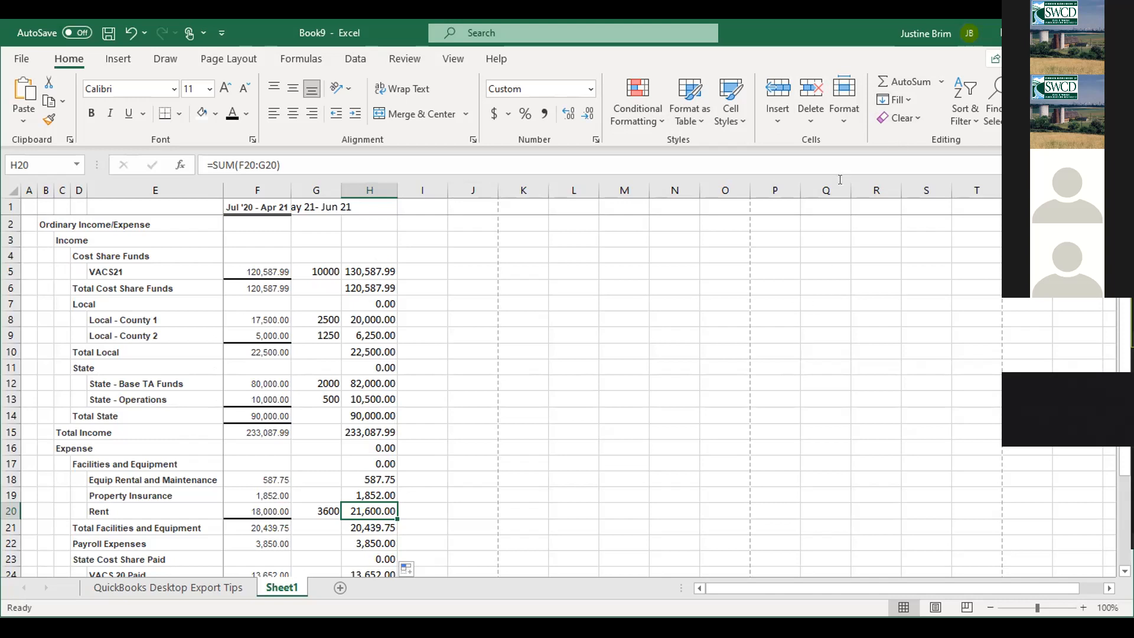
pyautogui.scroll(-1, 477, 265)
pyautogui.scroll(1, 477, 265)
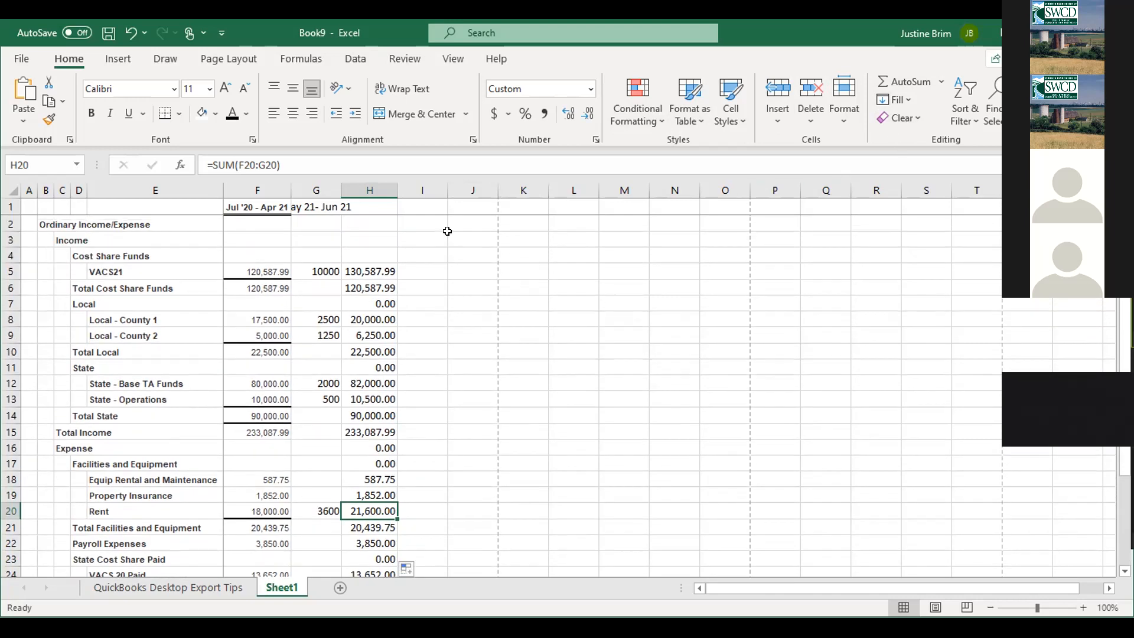
pyautogui.click(462, 202)
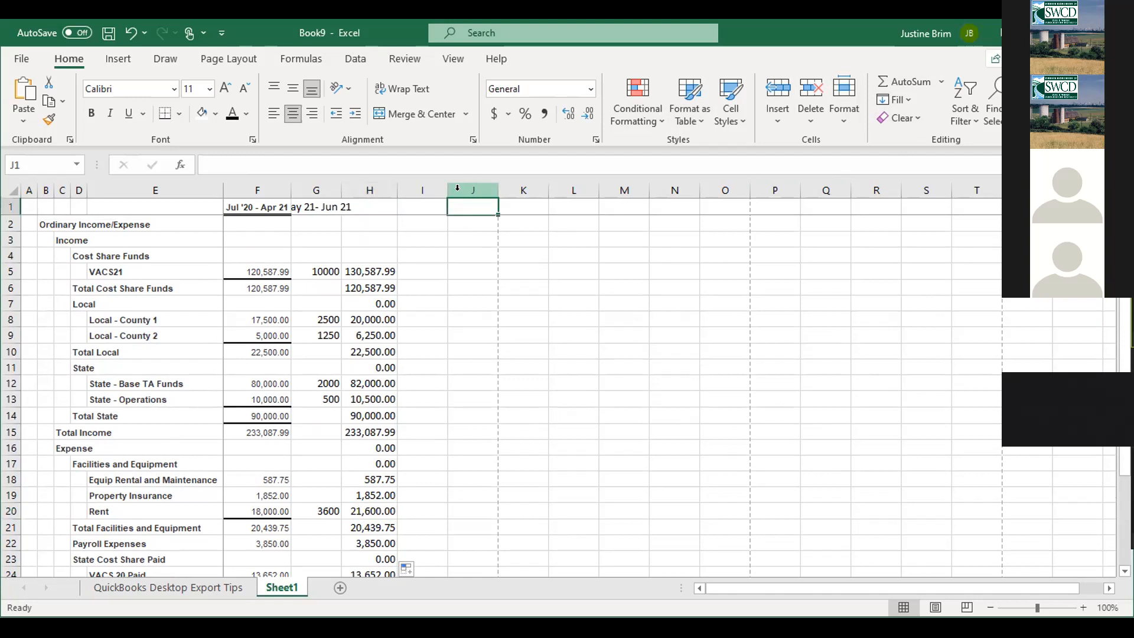
# - Add a 'PY Budget' heading in J1 and label column H 'CY Total'
pyautogui.click(479, 271)
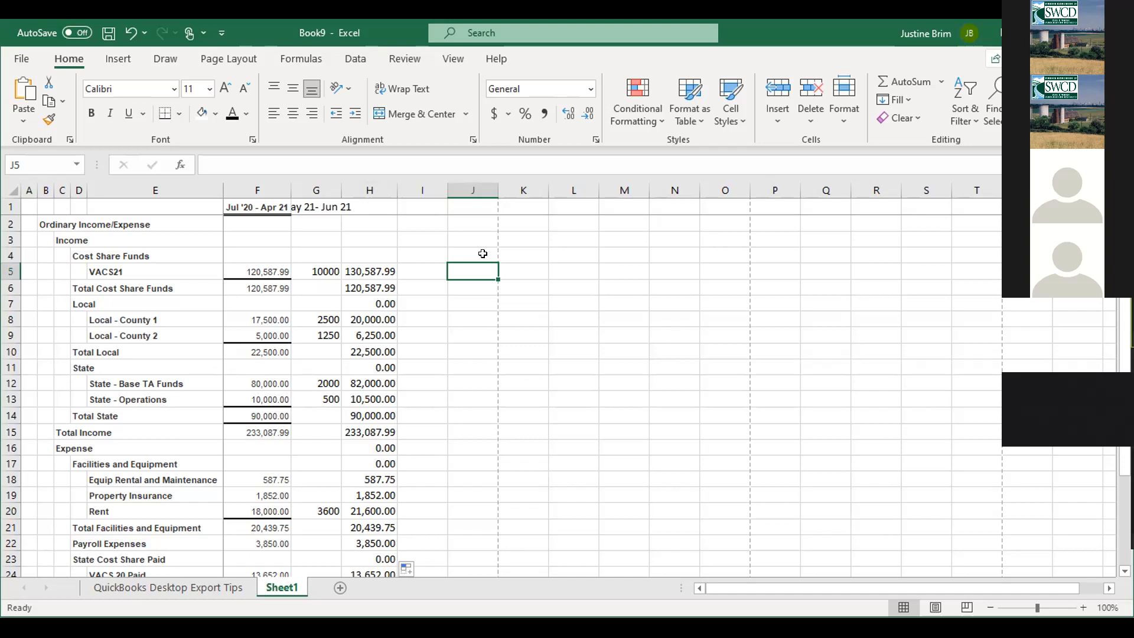
pyautogui.click(473, 204)
pyautogui.write('PY')
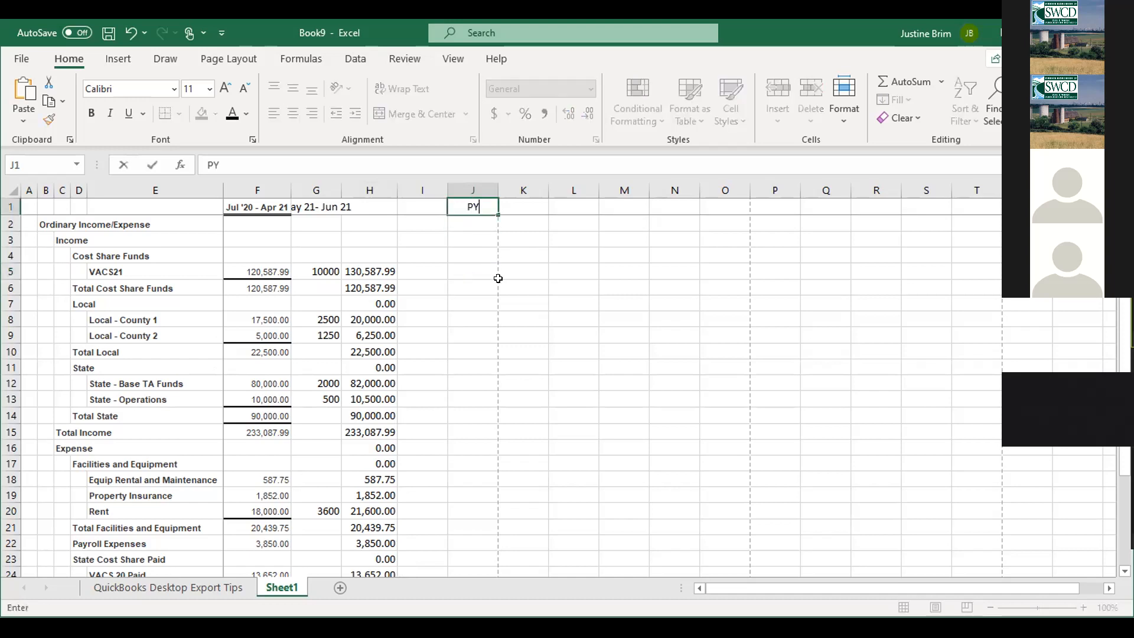
pyautogui.write(' Budget')
pyautogui.press('Return')
pyautogui.press('Up')
pyautogui.press('Left')
pyautogui.press('Left')
pyautogui.press('Left')
pyautogui.press('Right')
pyautogui.write('CY Total')
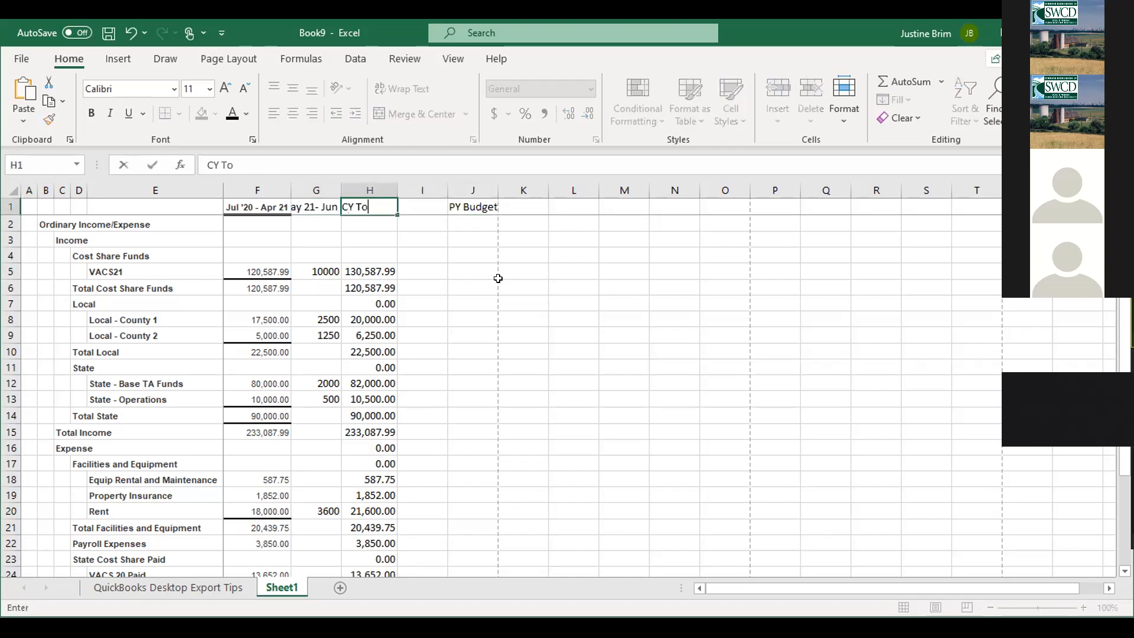
pyautogui.press('Return')
pyautogui.press('Return')
# - Add a 'Notes' heading in L1, then close the QuickBooks Profit & Loss report
pyautogui.press('Right')
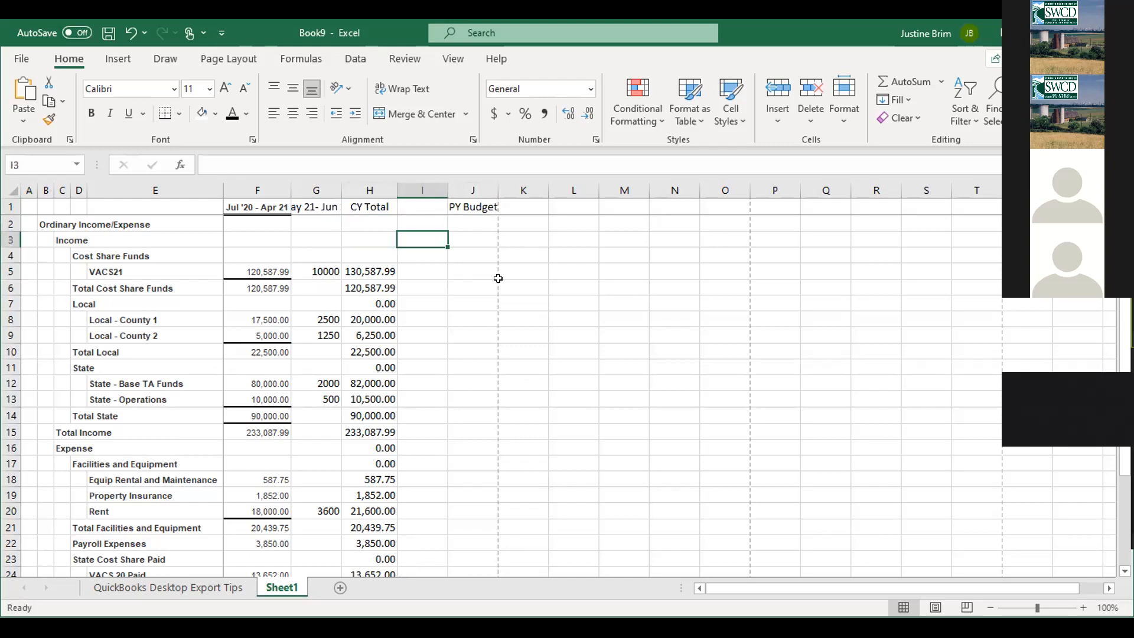
pyautogui.press('Right')
pyautogui.press('Down')
pyautogui.press('Down')
pyautogui.press('Up')
pyautogui.press('Up')
pyautogui.press('Up')
pyautogui.press('Down')
pyautogui.press('Down')
pyautogui.press('Down')
pyautogui.press('Down')
pyautogui.press('Down')
pyautogui.press('Down')
pyautogui.press('Down')
pyautogui.press('Down')
pyautogui.press('Down')
pyautogui.press('Down')
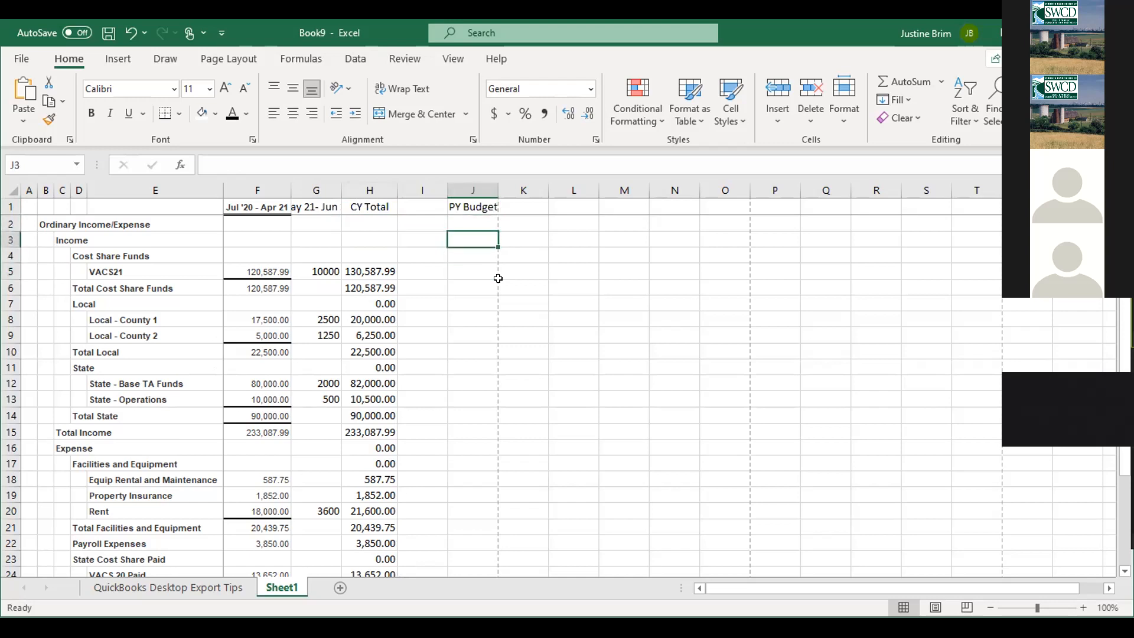
pyautogui.press('Right')
pyautogui.press('Up')
pyautogui.press('Up')
pyautogui.press('Up')
pyautogui.press('Up')
pyautogui.press('Up')
pyautogui.press('Up')
pyautogui.press('Up')
pyautogui.press('Up')
pyautogui.press('Up')
pyautogui.press('Up')
pyautogui.press('Up')
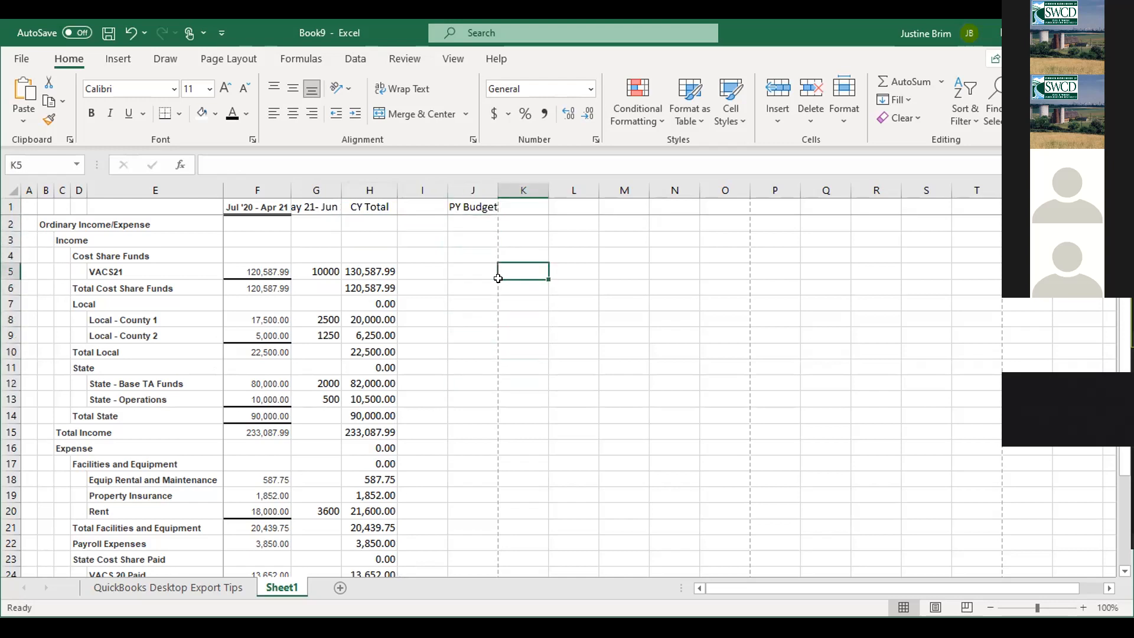
pyautogui.press('Right')
pyautogui.write('Notes')
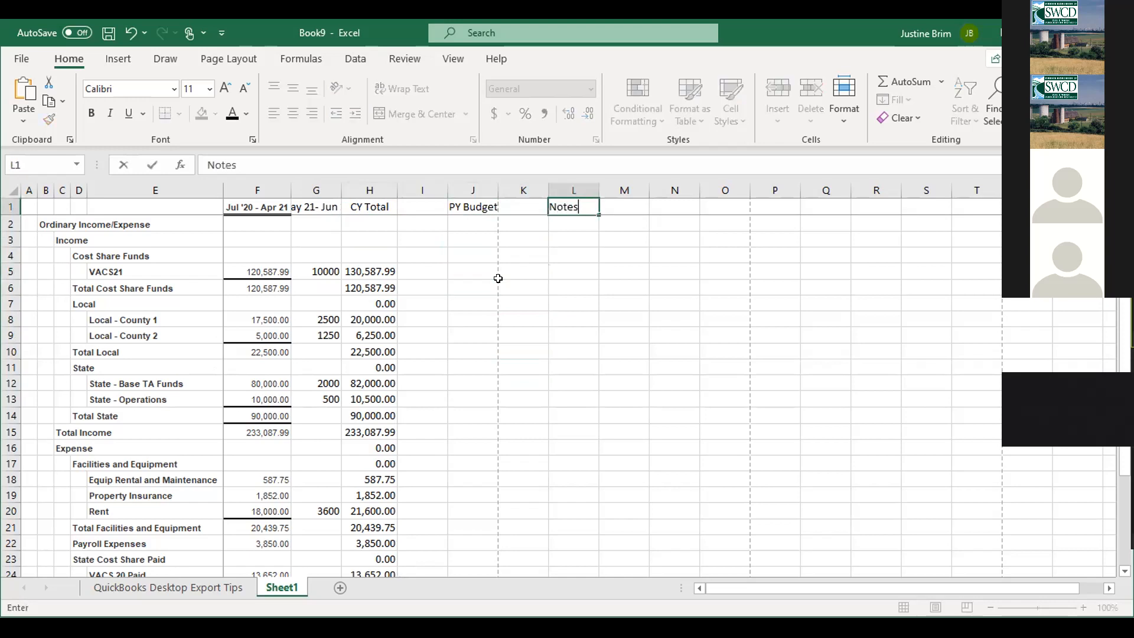
pyautogui.press('Return')
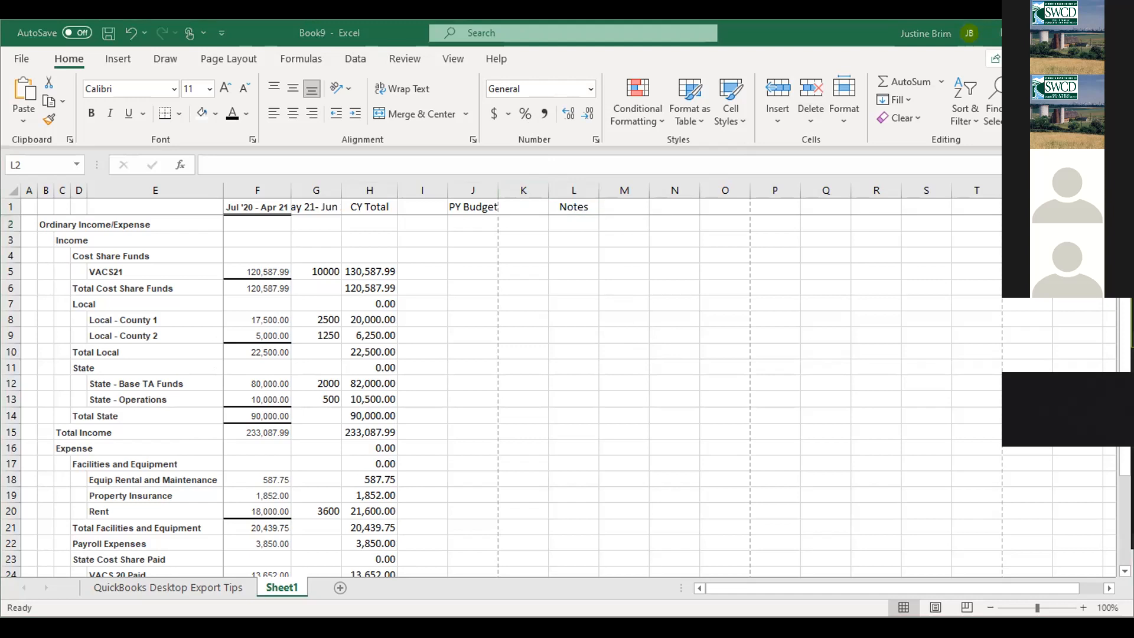
pyautogui.click(1080, 585)
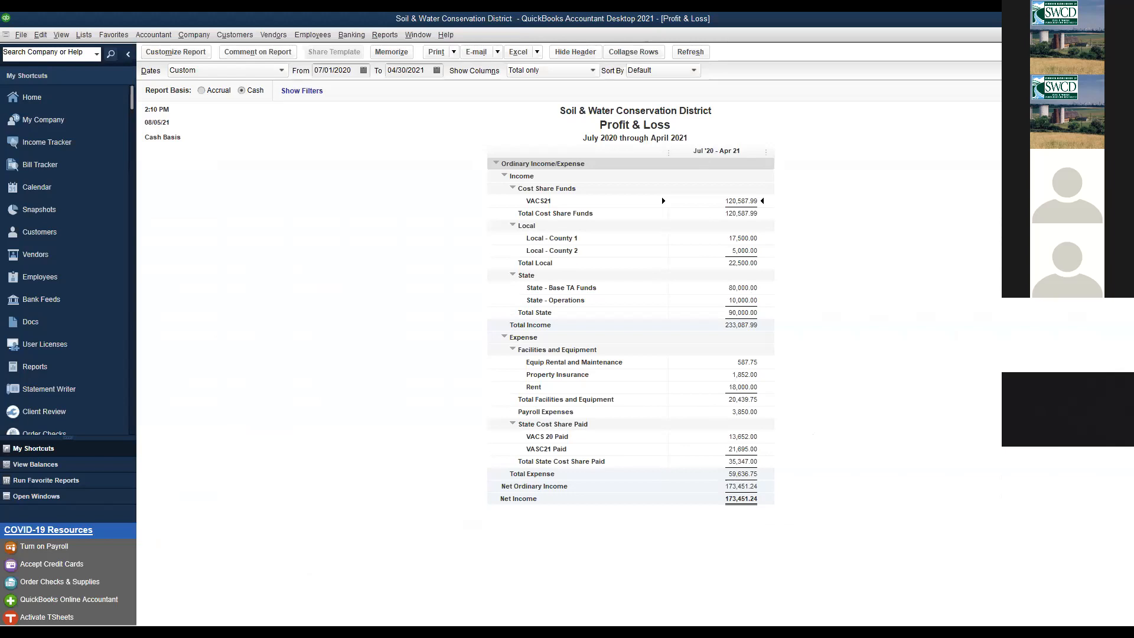
pyautogui.press('Escape')
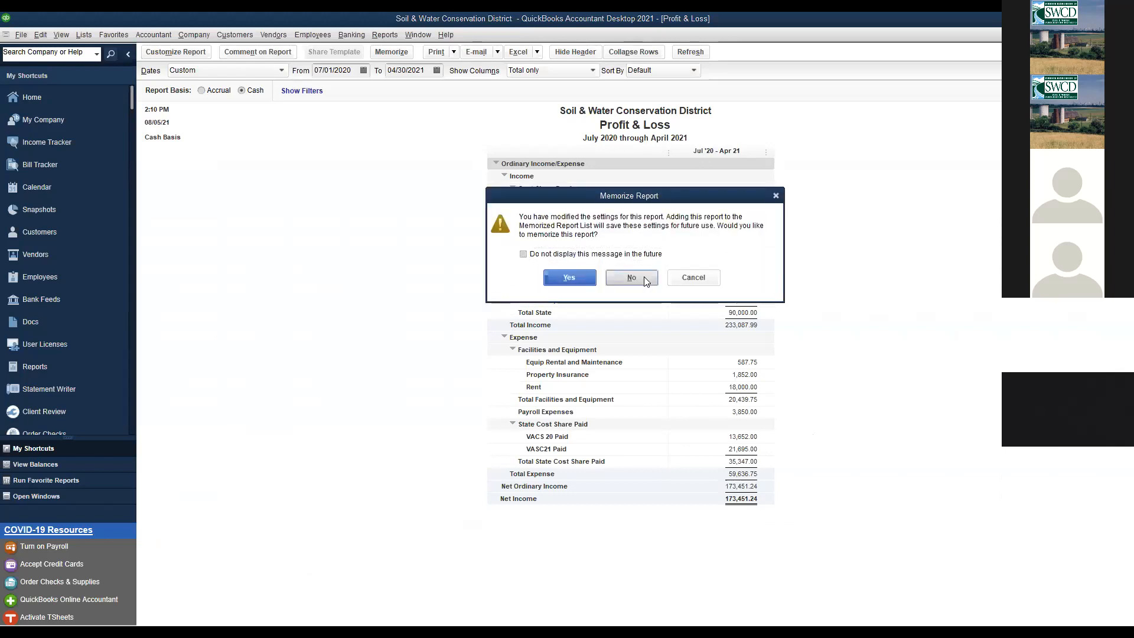
# - Decline memorizing the report and open Company > Planning & Budgeting > Set Up Budgets
pyautogui.click(648, 276)
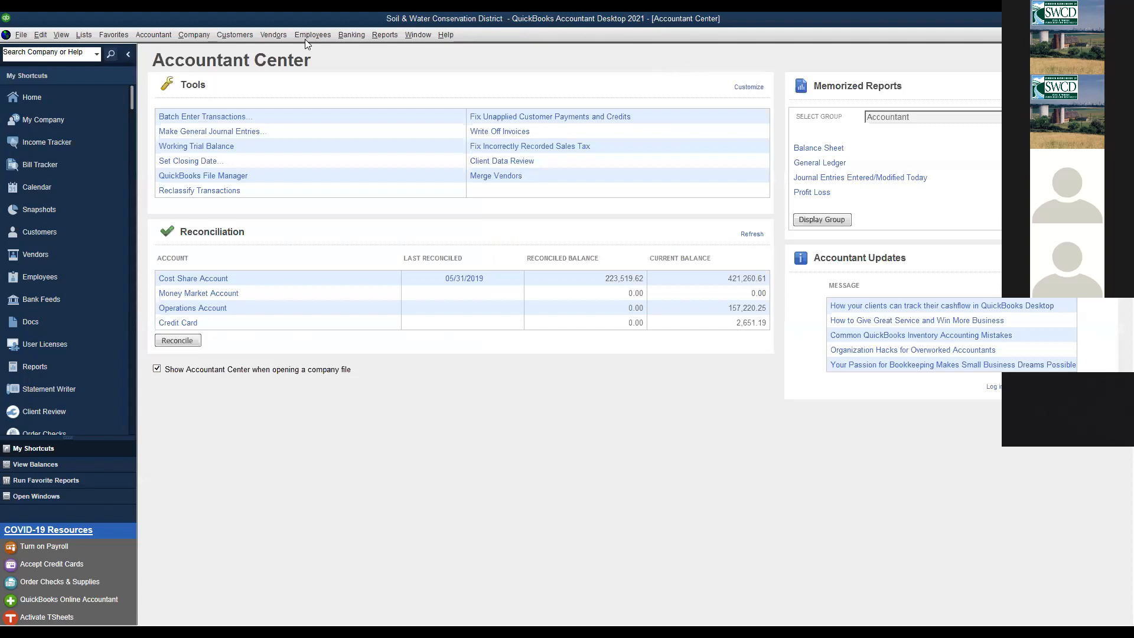
pyautogui.click(194, 35)
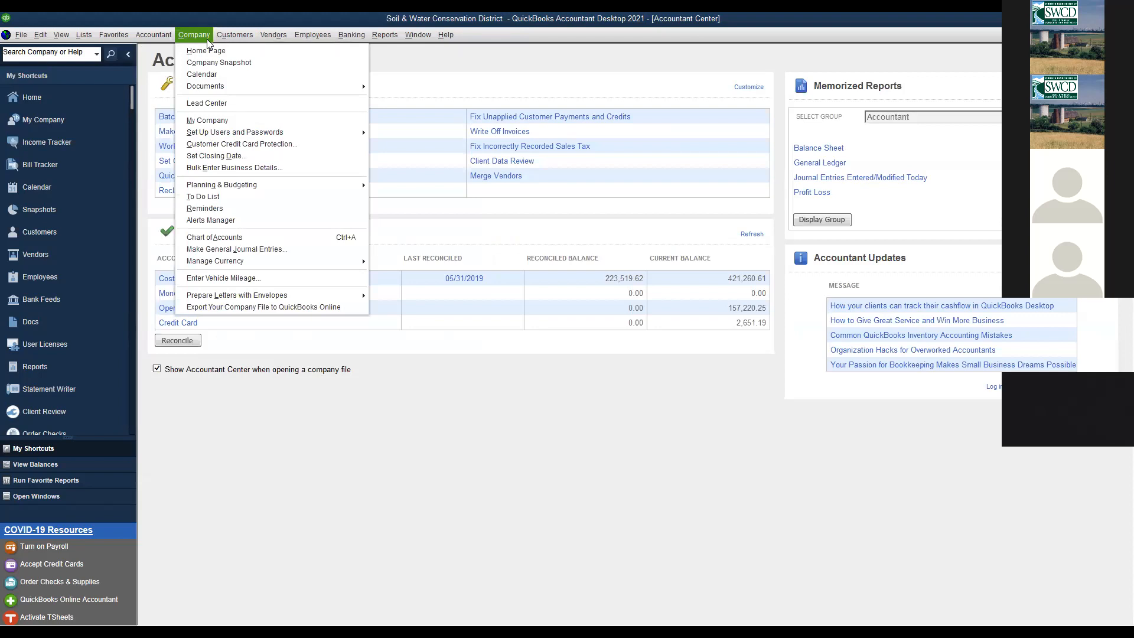
pyautogui.moveTo(264, 192)
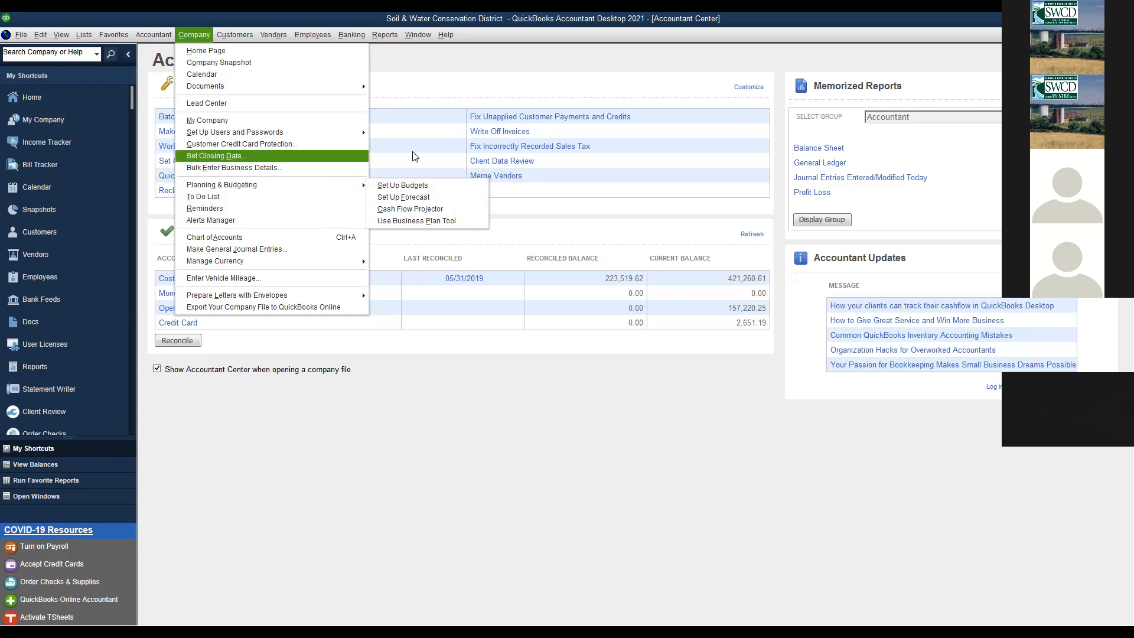
pyautogui.moveTo(357, 185)
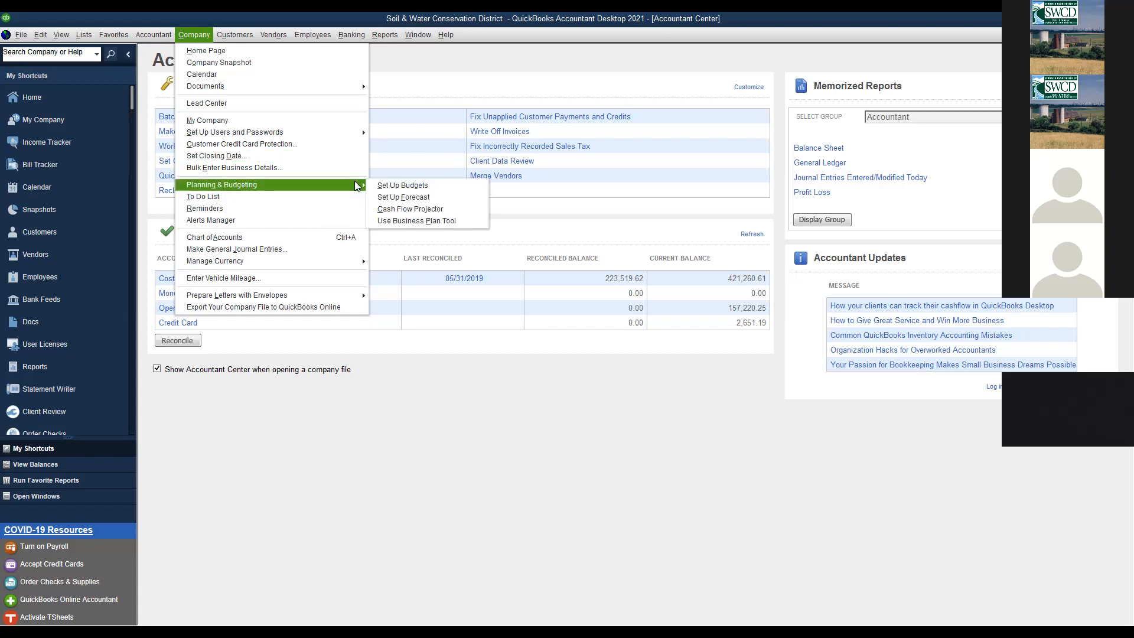
pyautogui.click(390, 188)
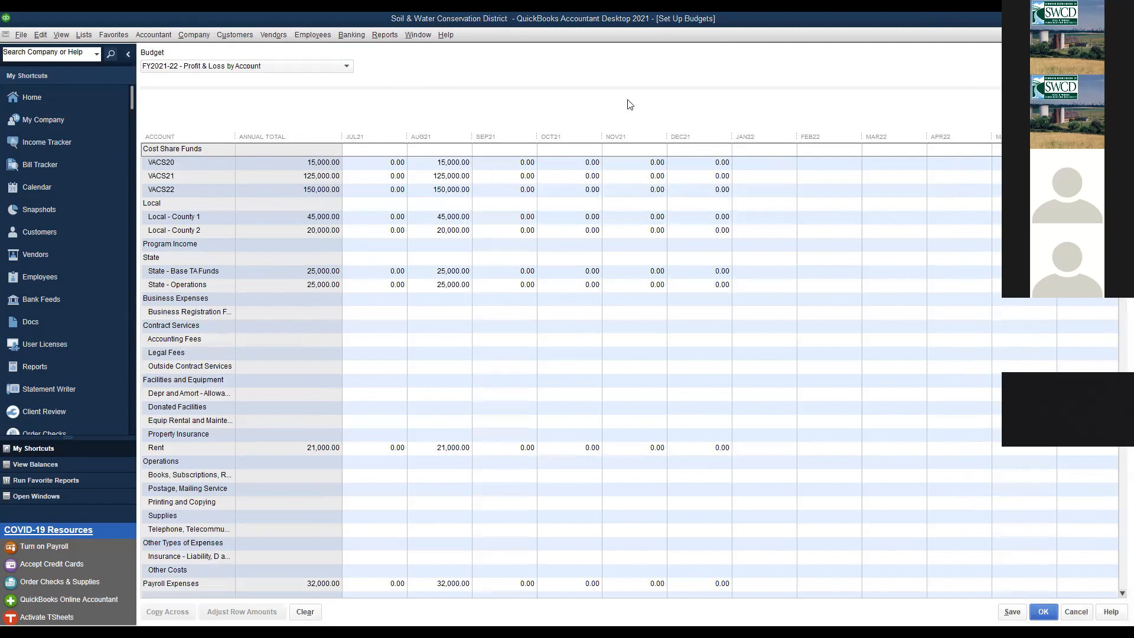
# - Cancel and reopen Set Up Budgets, keeping the FY2021-22 budget selected
pyautogui.click(1076, 611)
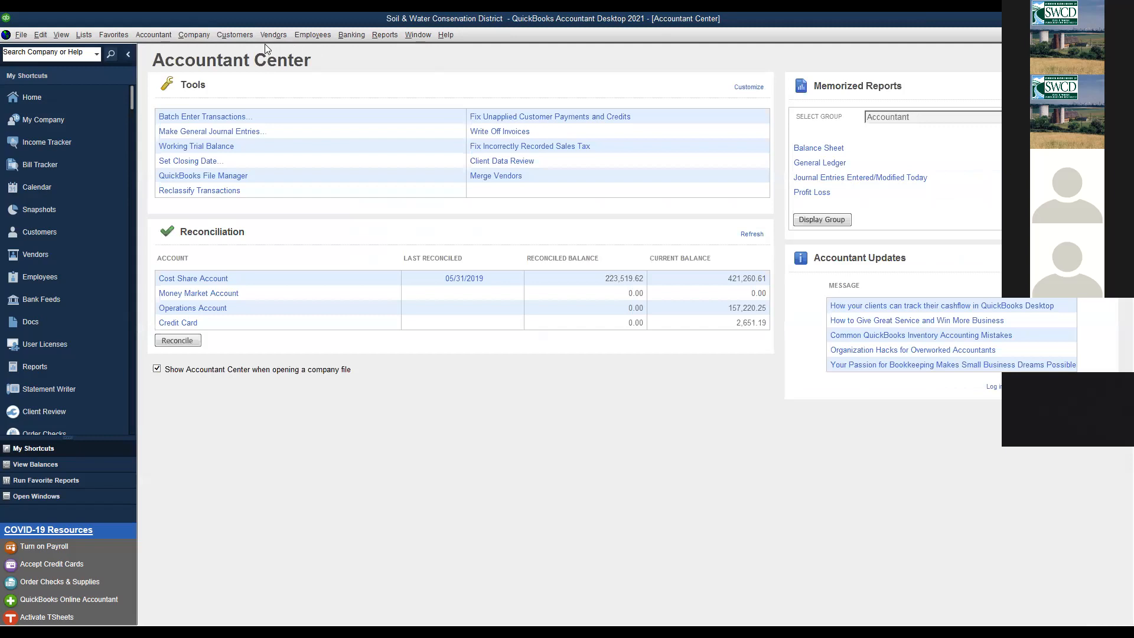
pyautogui.click(201, 35)
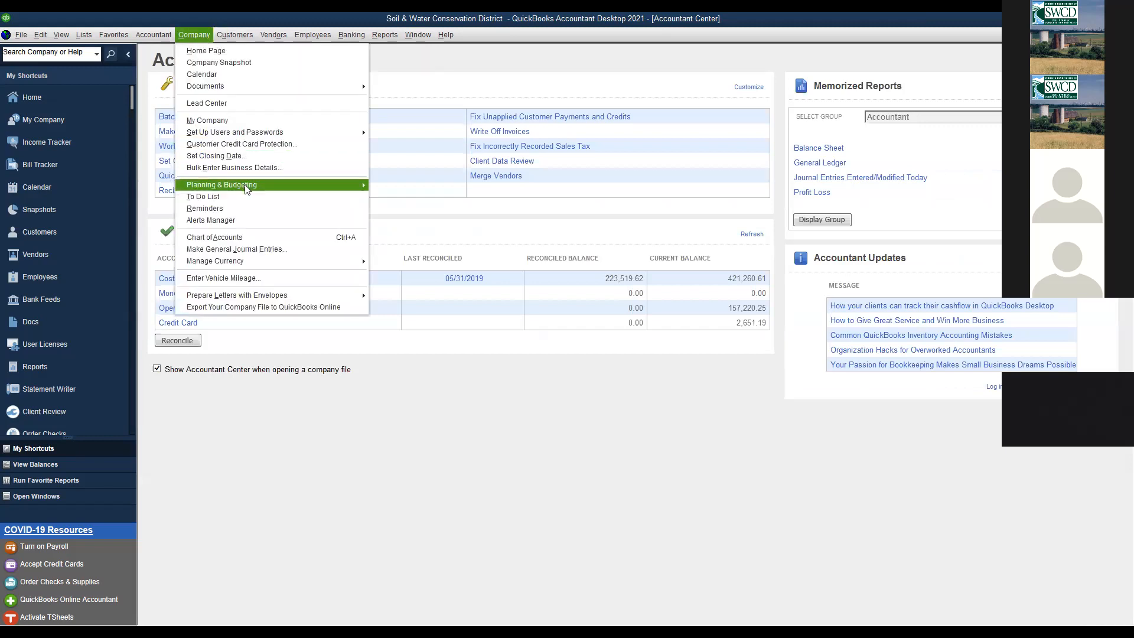
pyautogui.click(379, 187)
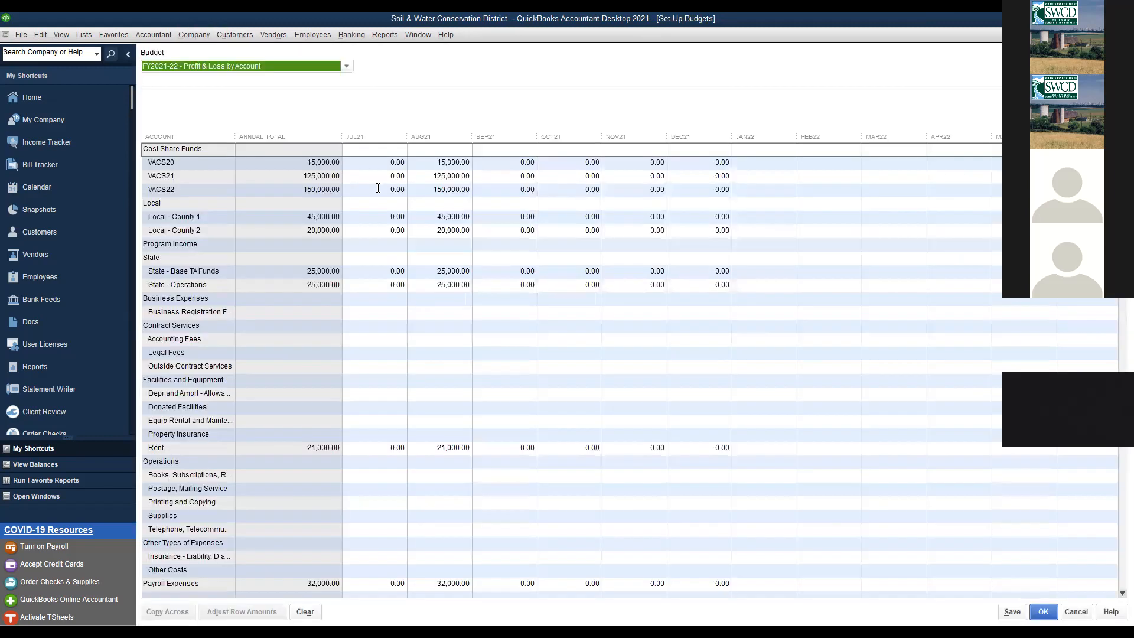
pyautogui.click(347, 68)
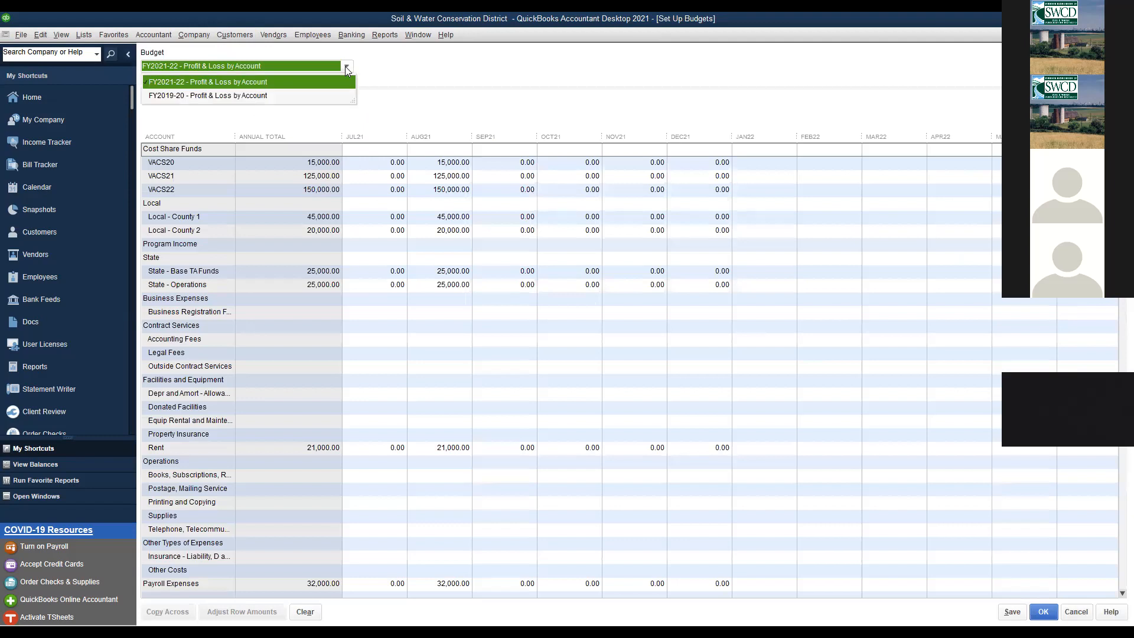
pyautogui.click(347, 67)
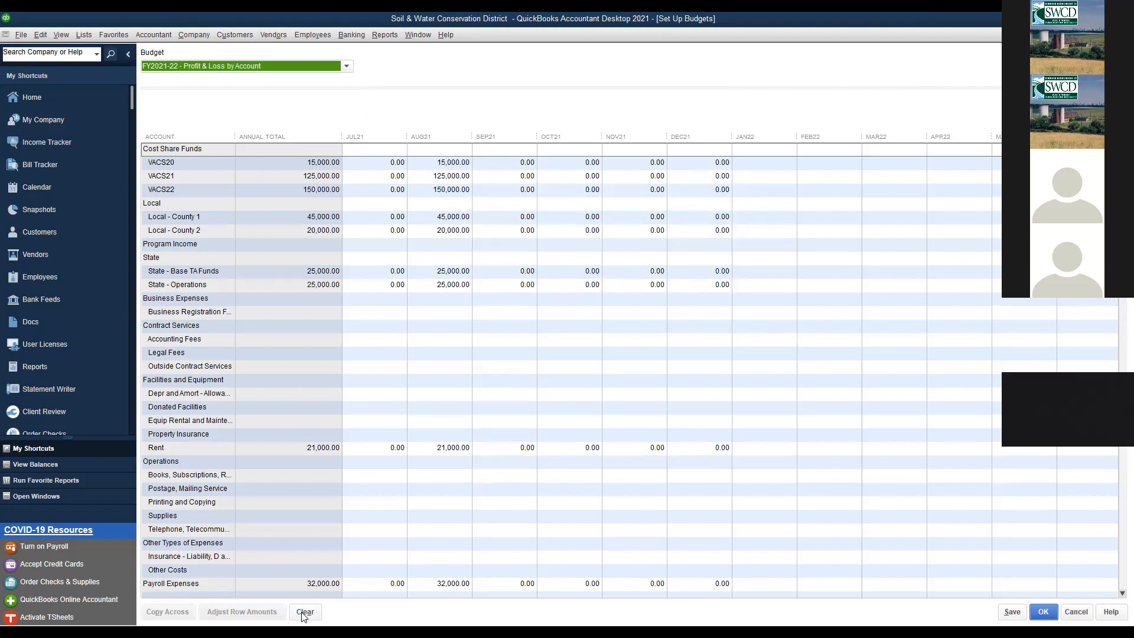
# - Clear every amount from the FY2021-22 budget and start Create New Budget
pyautogui.click(804, 488)
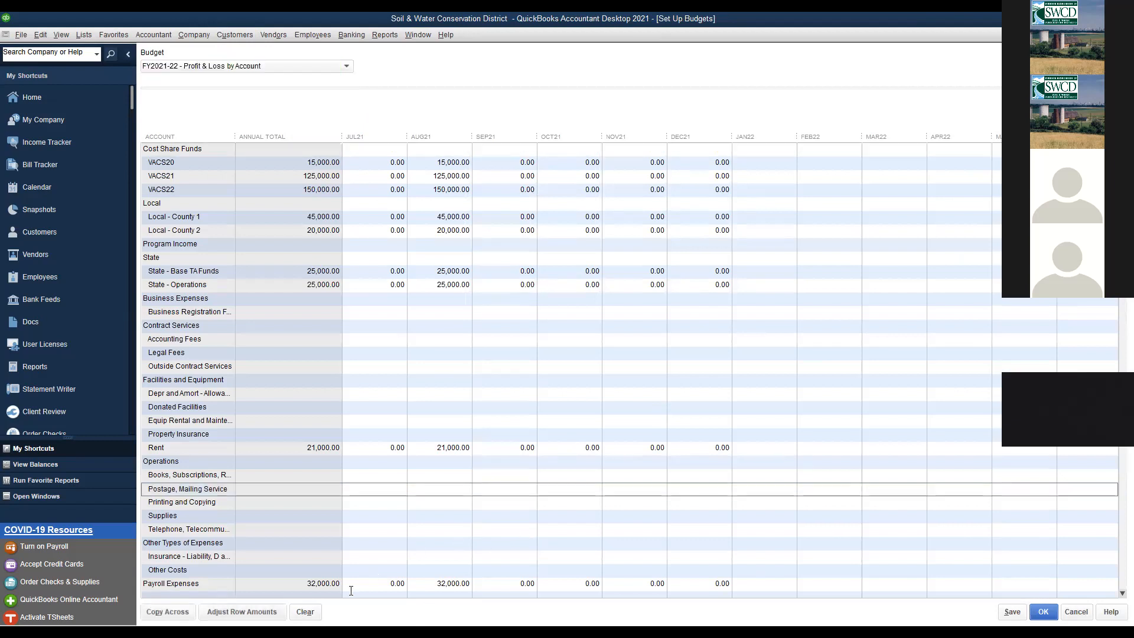
pyautogui.click(299, 618)
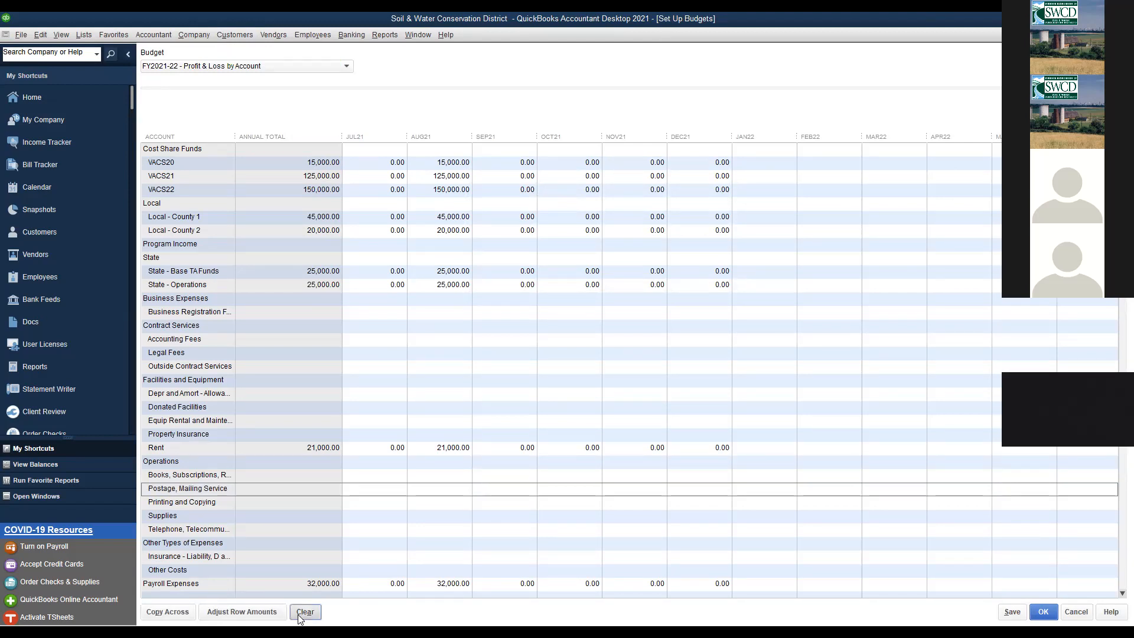
pyautogui.click(544, 211)
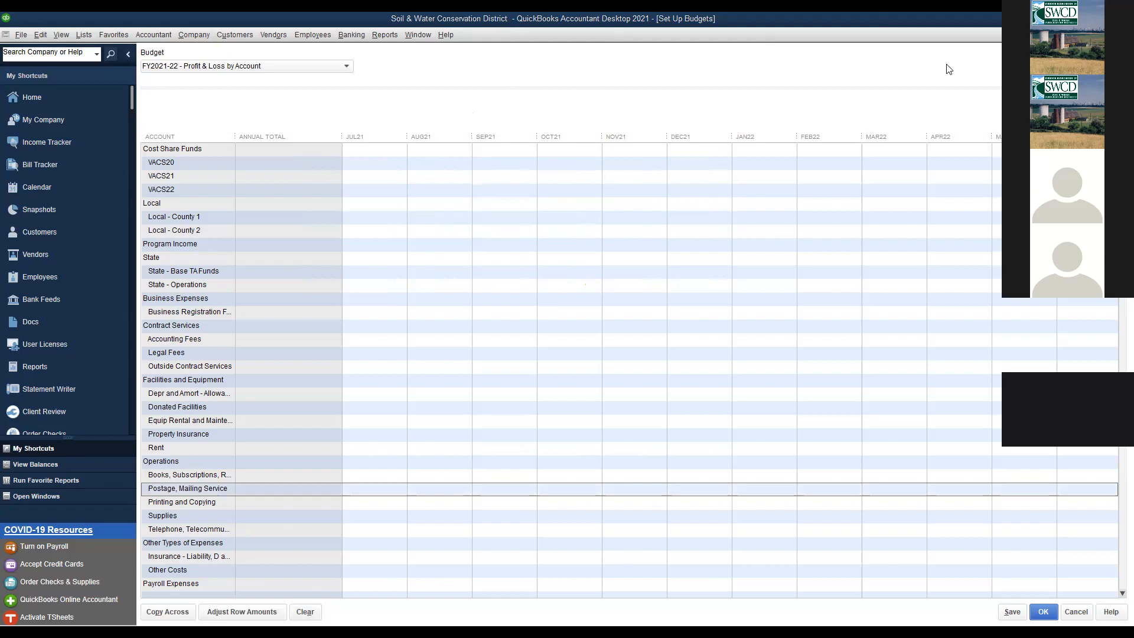
pyautogui.click(562, 205)
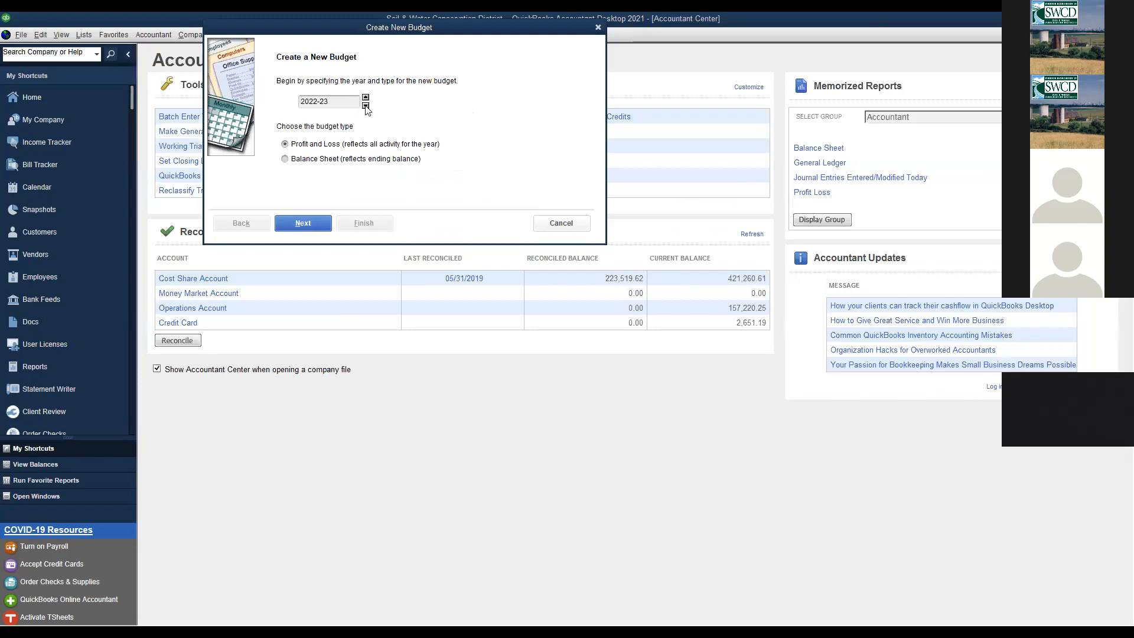
# - Reopen the 2021-22 Profit and Loss budget with no additional criteria, original figures intact
pyautogui.click(365, 105)
pyautogui.click(307, 223)
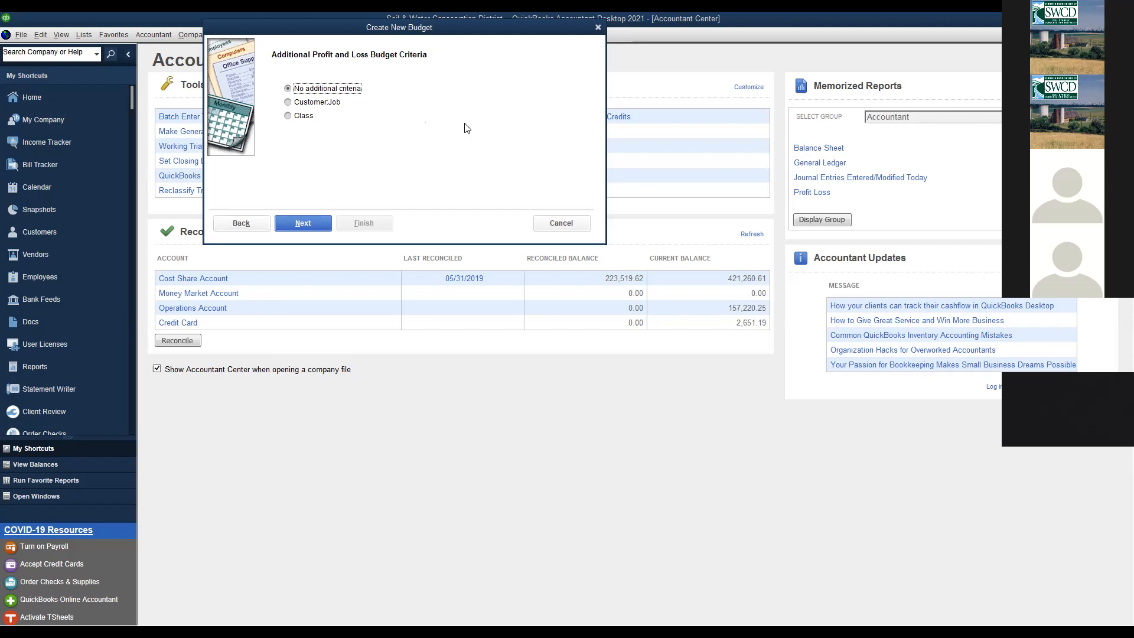
pyautogui.click(329, 225)
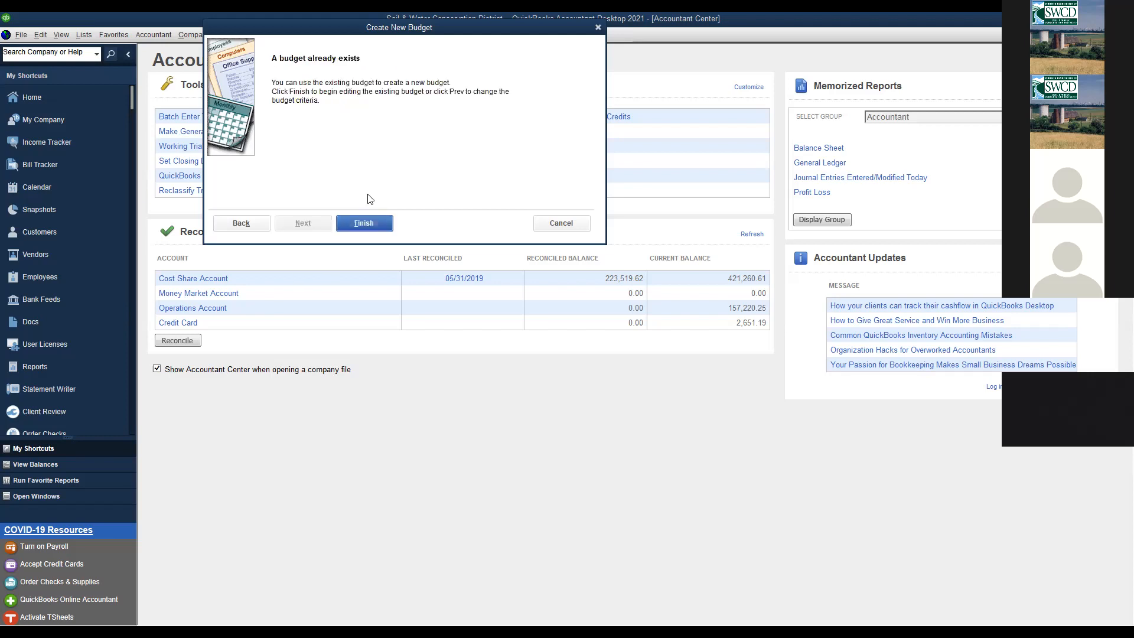
pyautogui.click(363, 224)
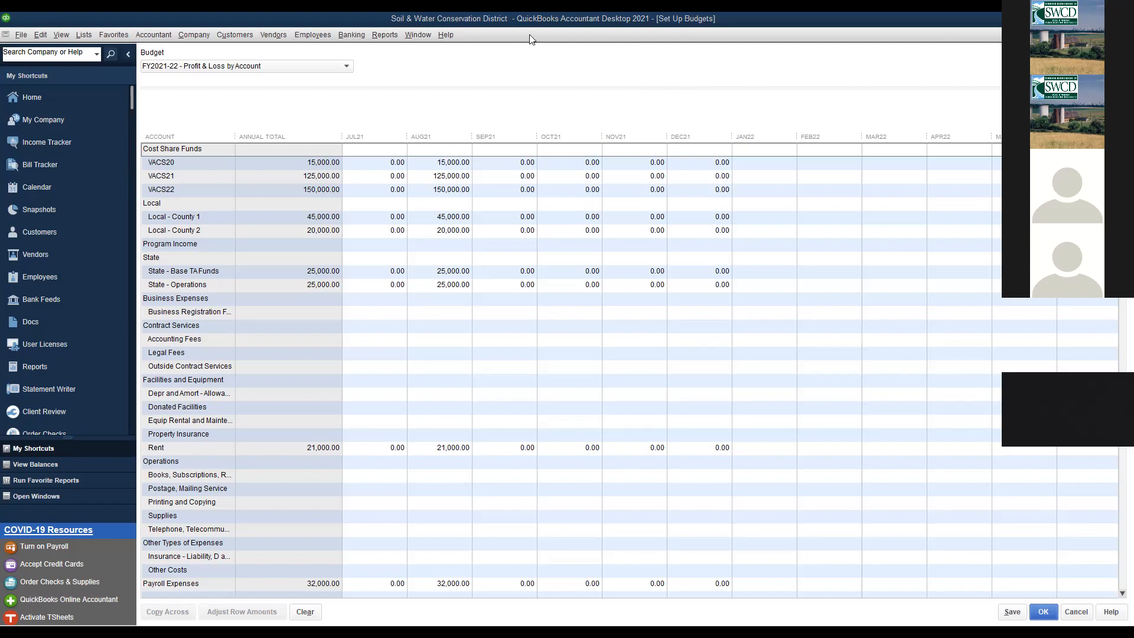
# - Switch from the FY2021-22 Set Up Budgets window to the Book9 workbook in Excel
pyautogui.hotkey('alt', 'Tab')
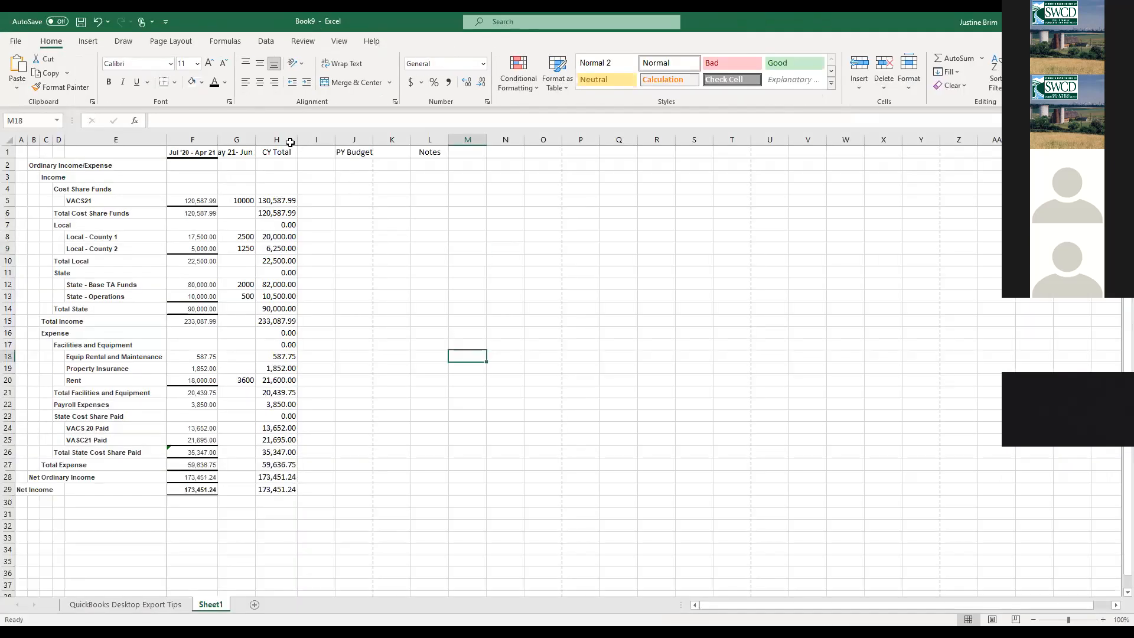
# - Copy columns A:E and the CY Total column H and paste them into a new Sheet3
pyautogui.click(277, 139)
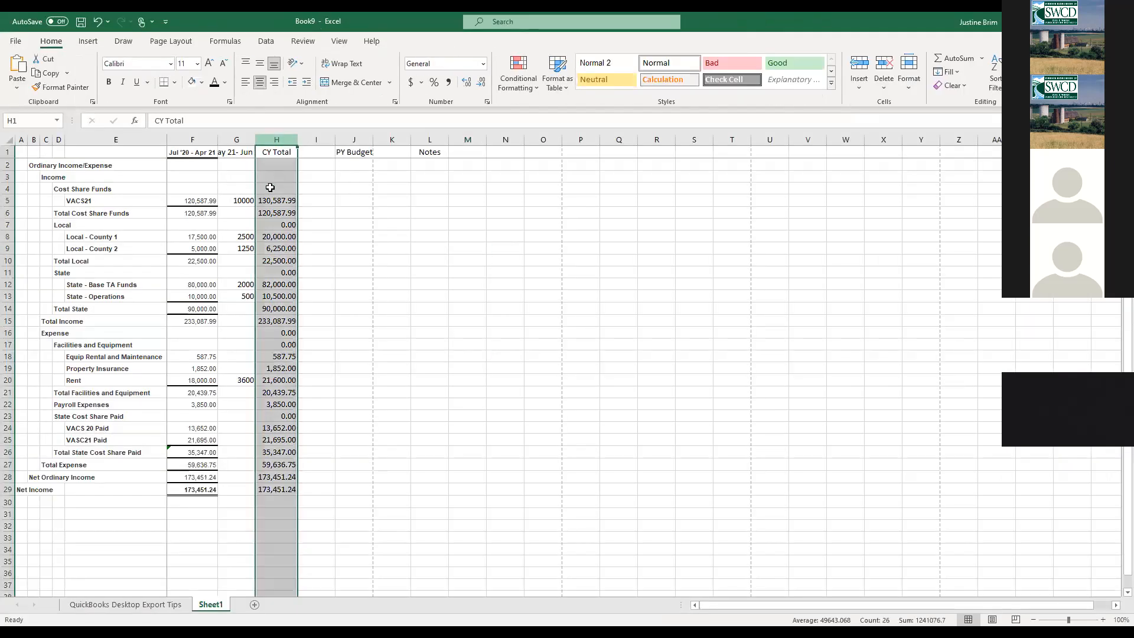
pyautogui.click(21, 139)
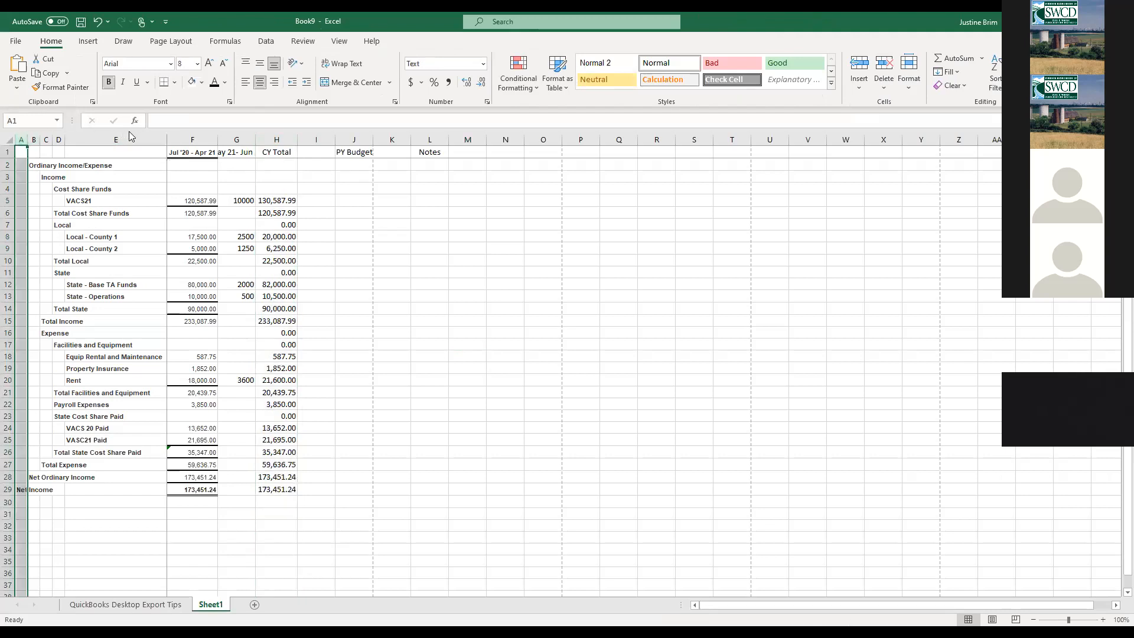
pyautogui.click(46, 140)
pyautogui.keyDown('shift'); pyautogui.click(22, 139); pyautogui.keyUp('shift')
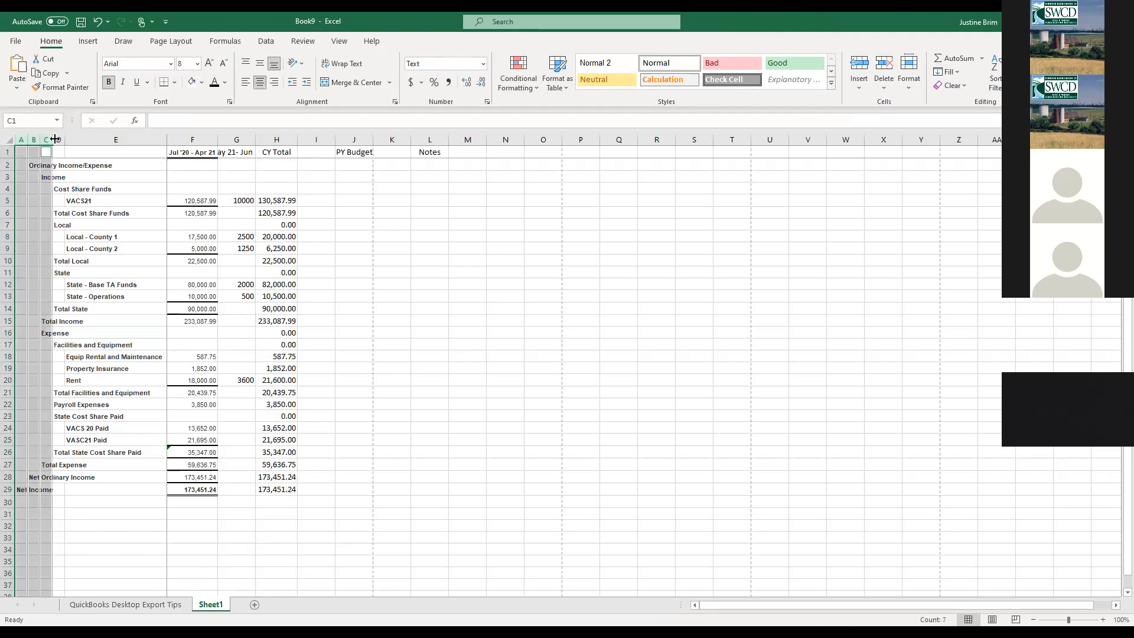
pyautogui.click(88, 140)
pyautogui.keyDown('ctrl'); pyautogui.click(274, 137); pyautogui.keyUp('ctrl')
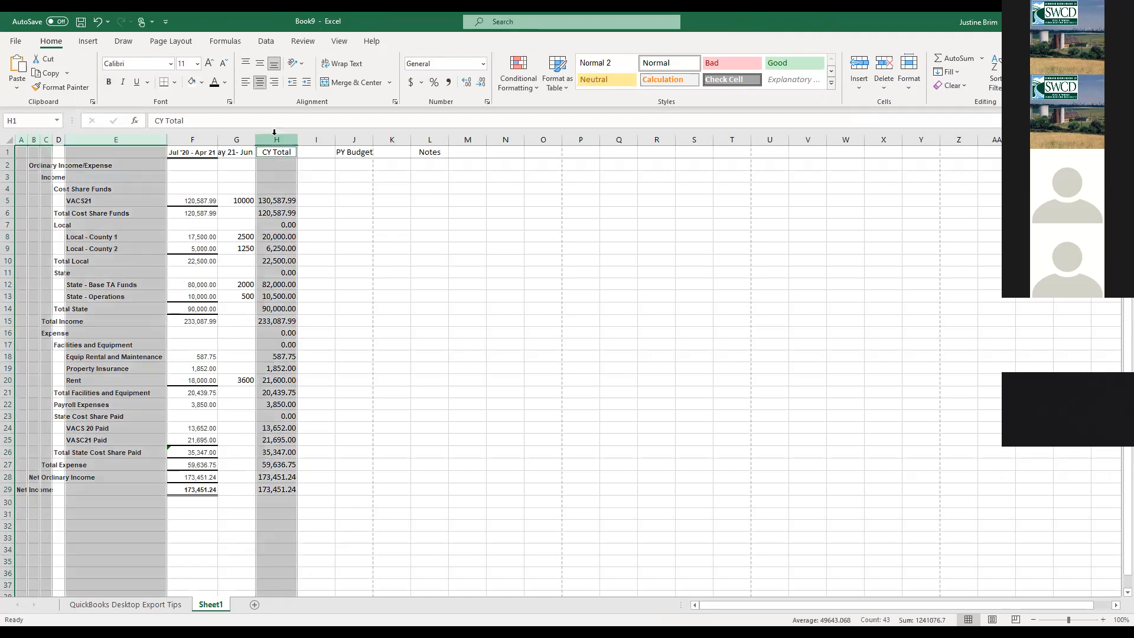
pyautogui.keyDown('ctrl'); pyautogui.click(59, 140); pyautogui.keyUp('ctrl')
pyautogui.hotkey('ctrl', 'c')
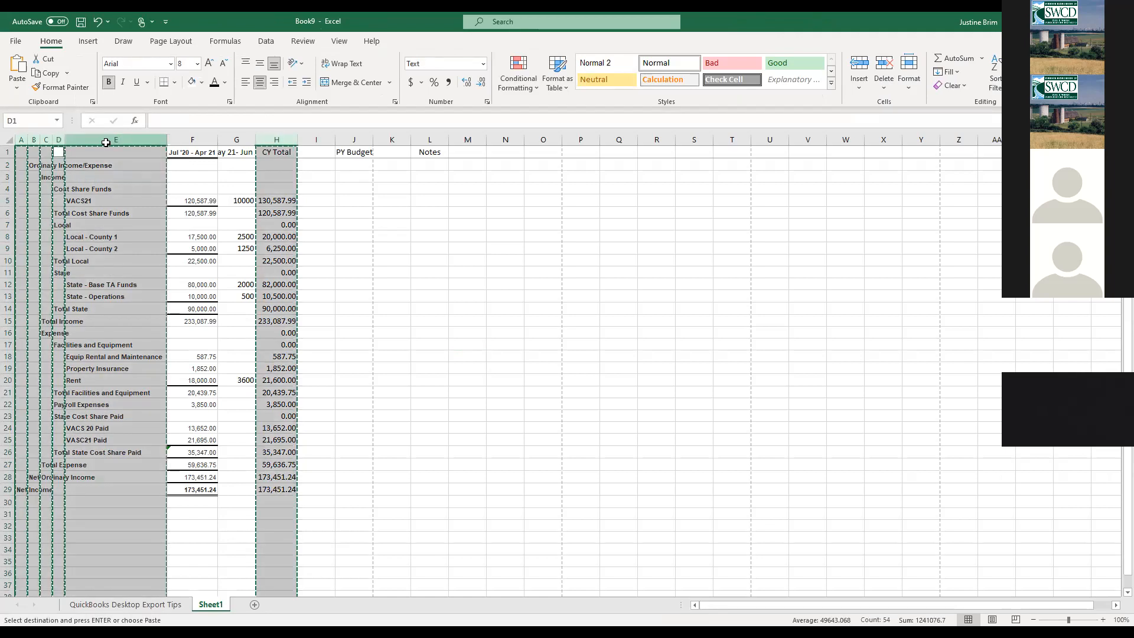
pyautogui.click(255, 605)
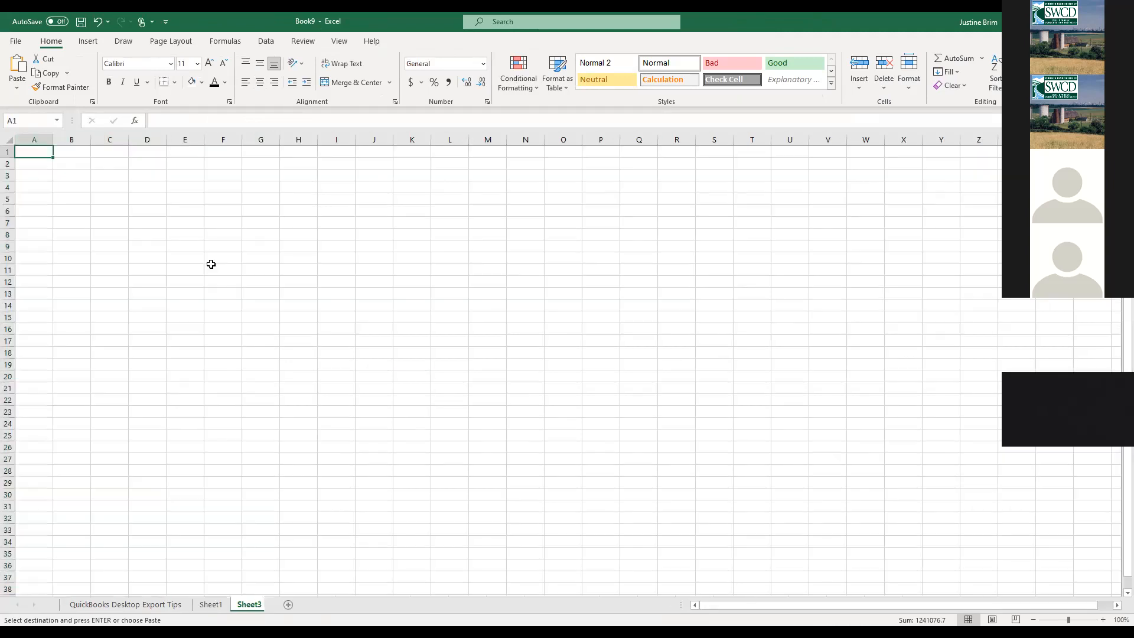
pyautogui.hotkey('ctrl', 'v')
# - Add a 'Monthly' heading in H1 and move to H5
pyautogui.click(278, 202)
pyautogui.click(268, 153)
pyautogui.write('Monthly')
pyautogui.press('Return')
pyautogui.press('Return')
pyautogui.press('Return')
pyautogui.press('Return')
pyautogui.press('Left')
pyautogui.press('Left')
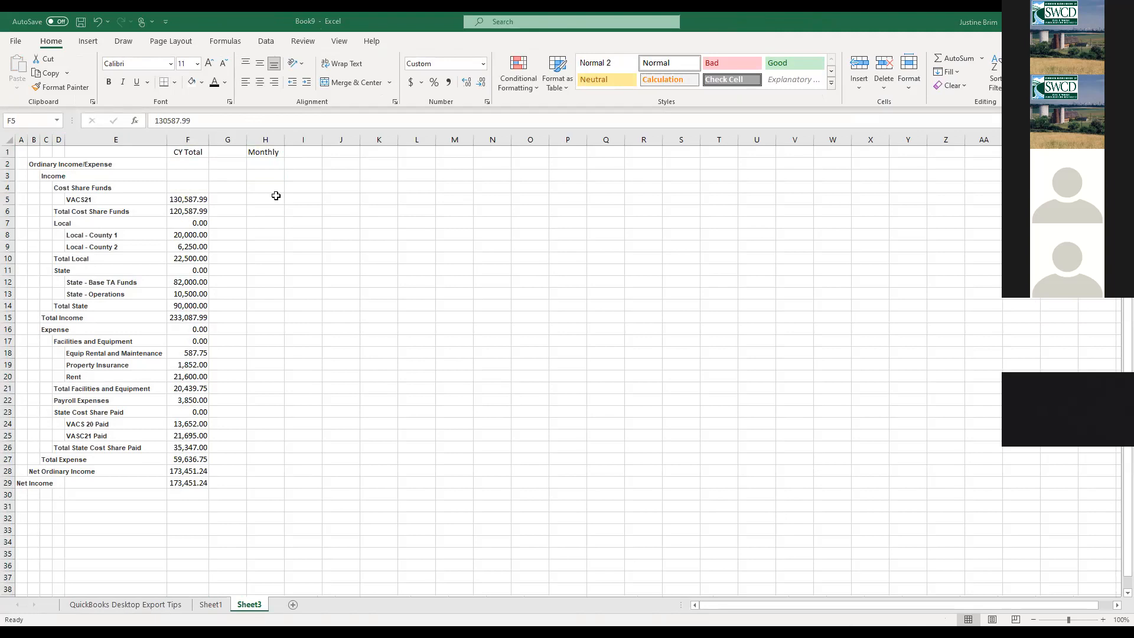
pyautogui.press('Right')
pyautogui.press('Right')
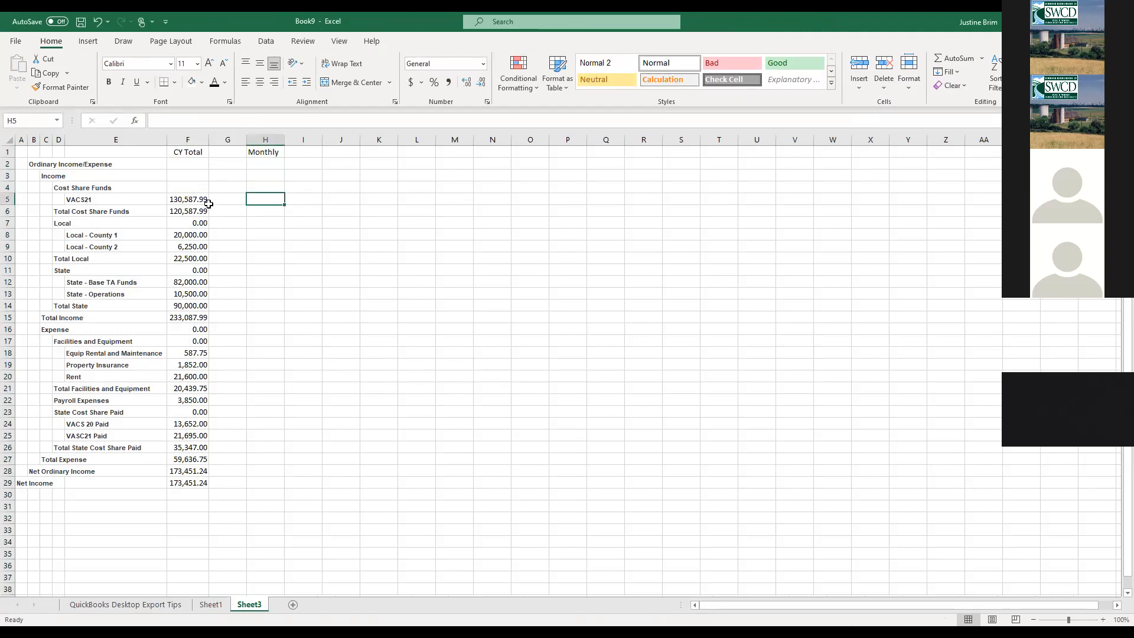
# - Enter =F5/12 in H5 and fill it down to H29, giving monthly amounts like 10882.33
pyautogui.write('=')
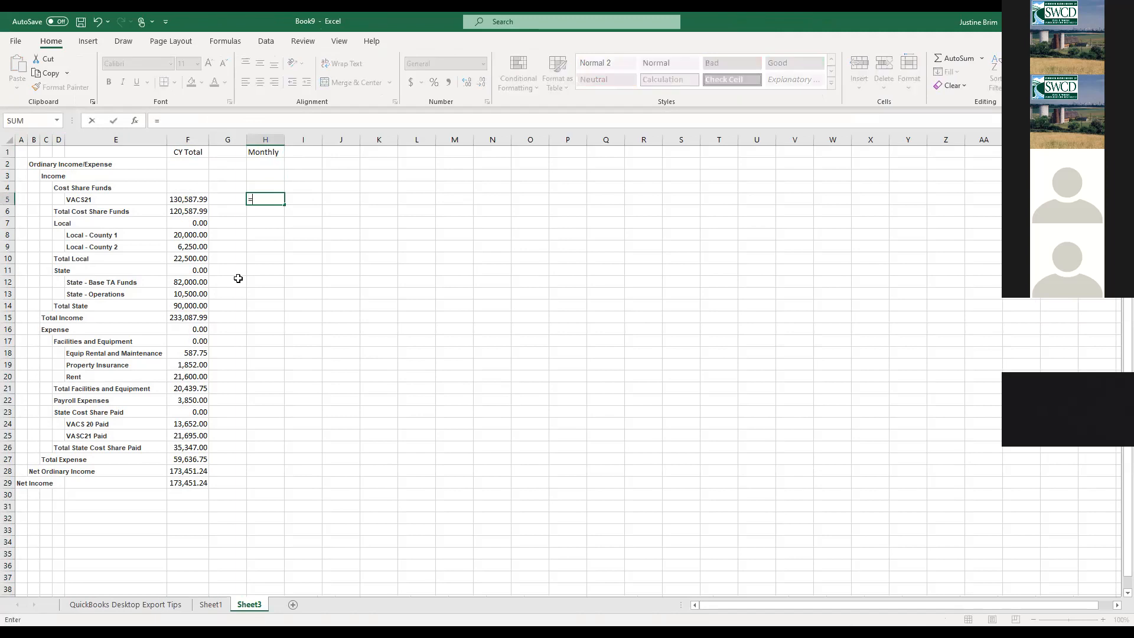
pyautogui.hotkey('alt', 'Tab')
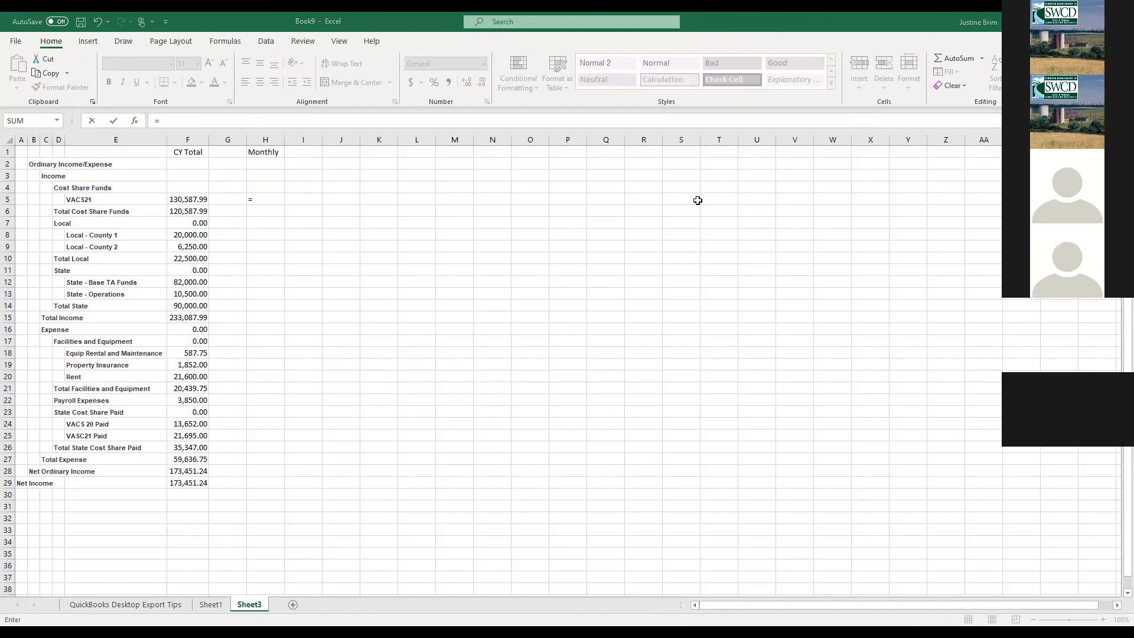
pyautogui.click(265, 202)
pyautogui.click(194, 197)
pyautogui.write('/12')
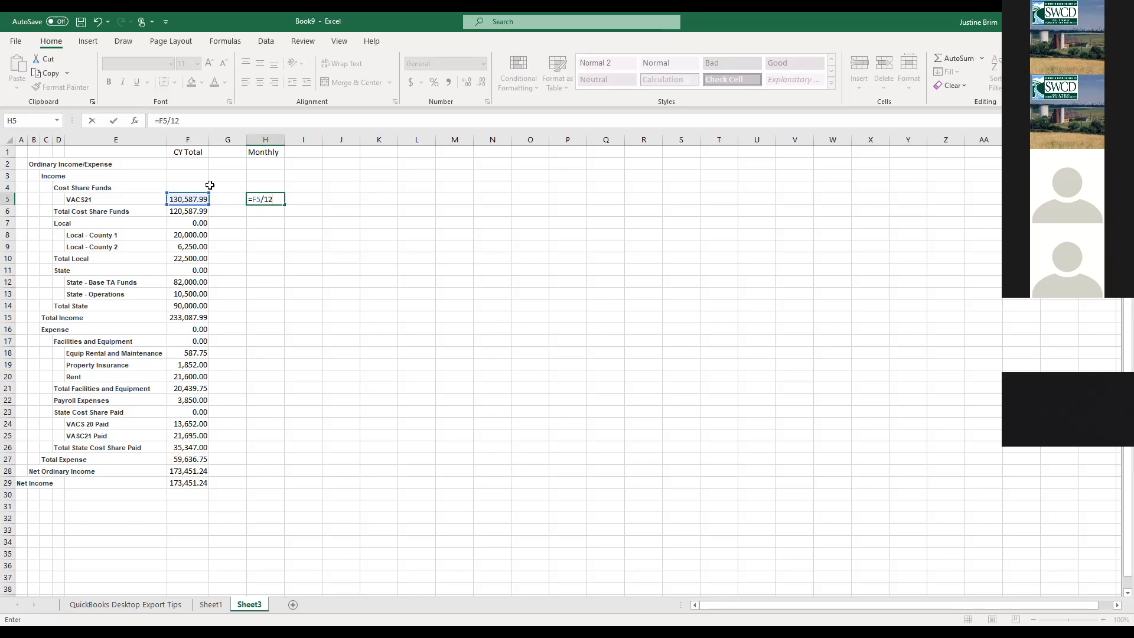
pyautogui.press('Return')
pyautogui.click(268, 199)
pyautogui.moveTo(285, 205); pyautogui.dragTo(281, 495)
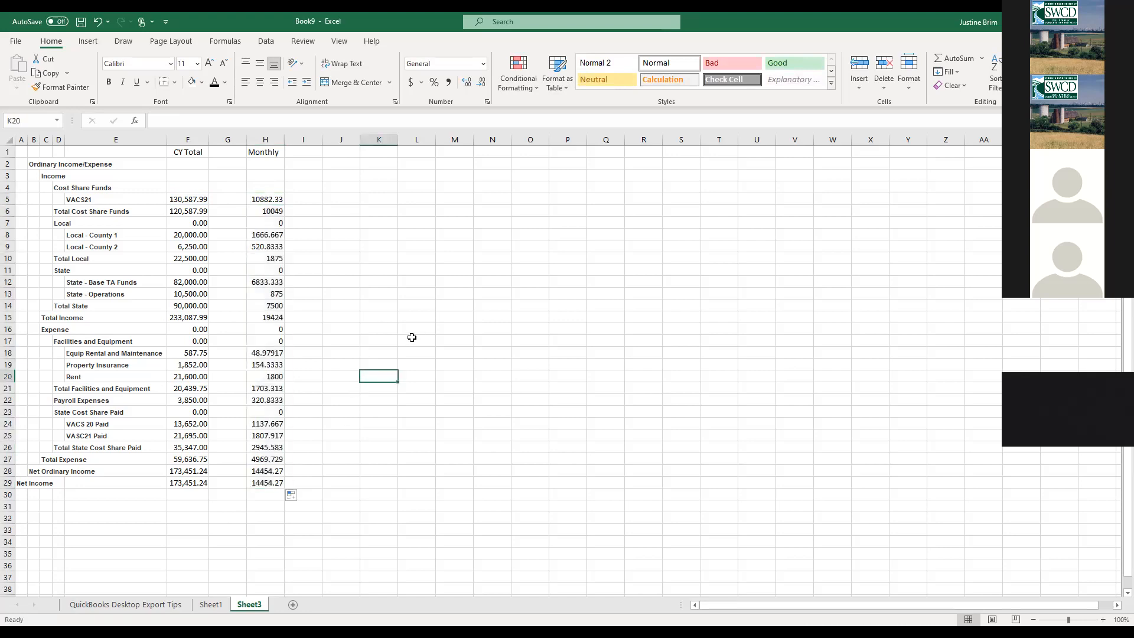
pyautogui.click(253, 199)
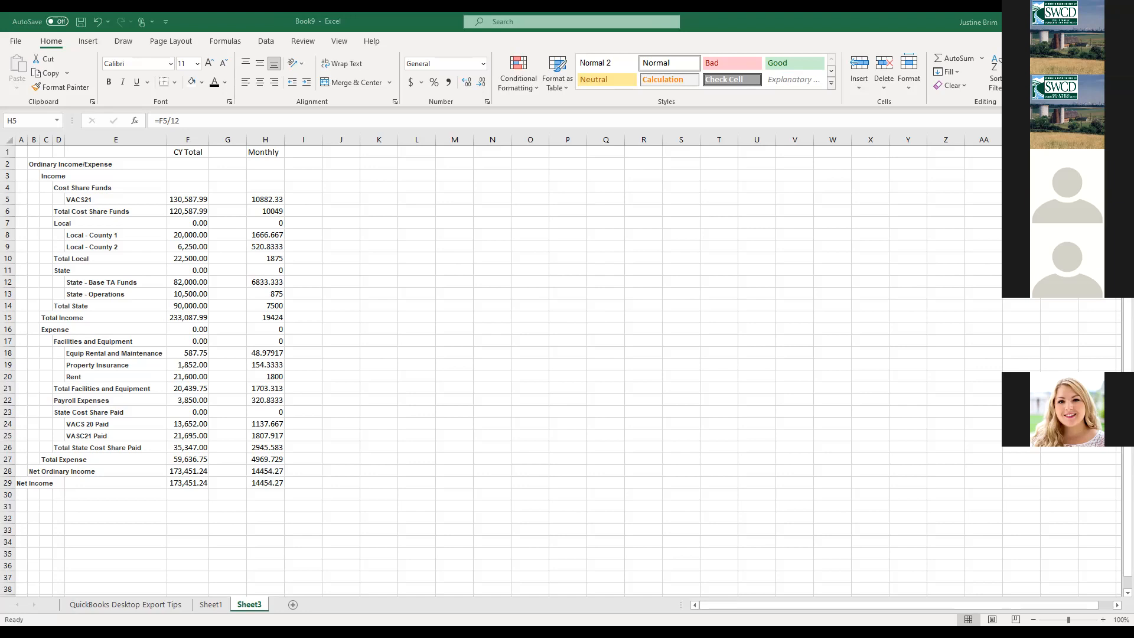
# - Switch back to QuickBooks' FY2021-22 Profit & Loss budget grid
pyautogui.hotkey('alt', 'Tab')
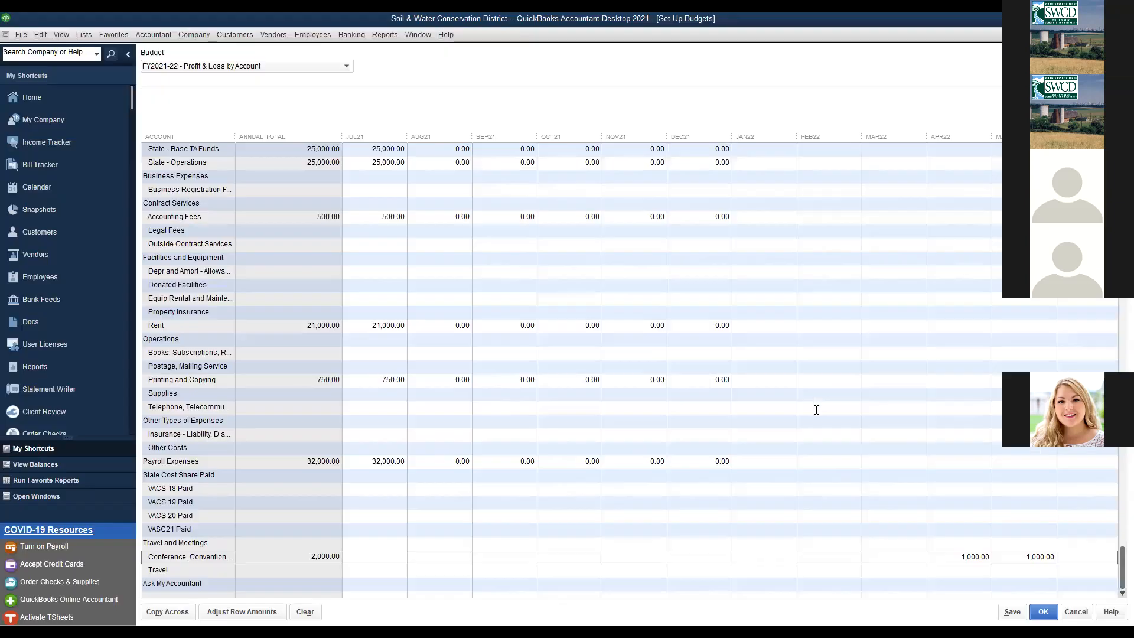
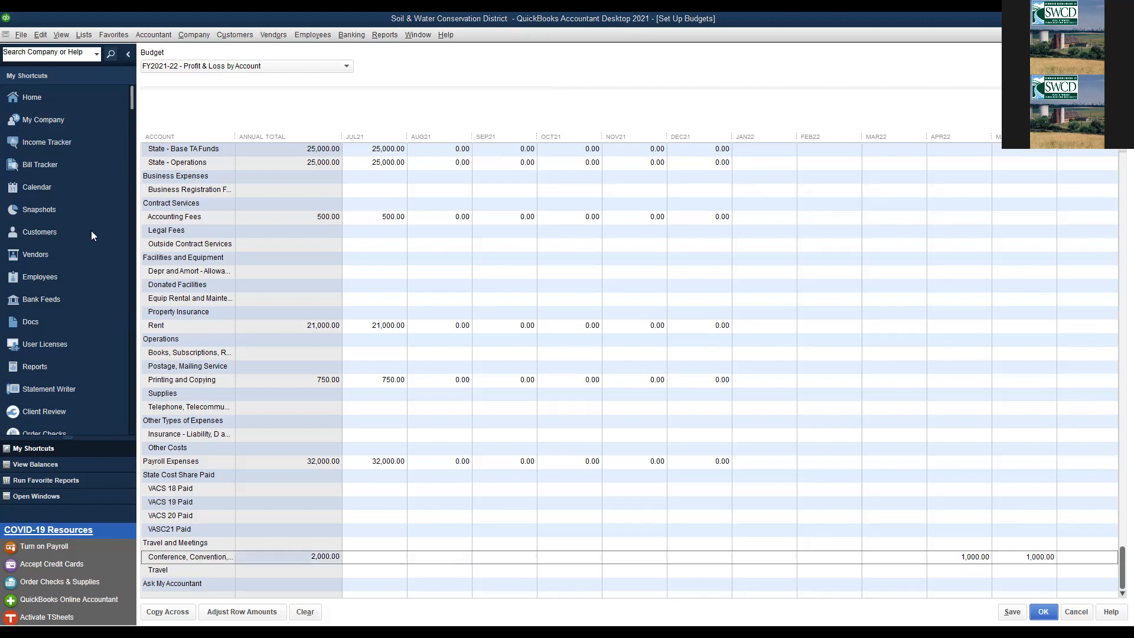
# - Create a Budget Overview report from the FY2021-22 budget using the Account by Month layout
pyautogui.click(372, 35)
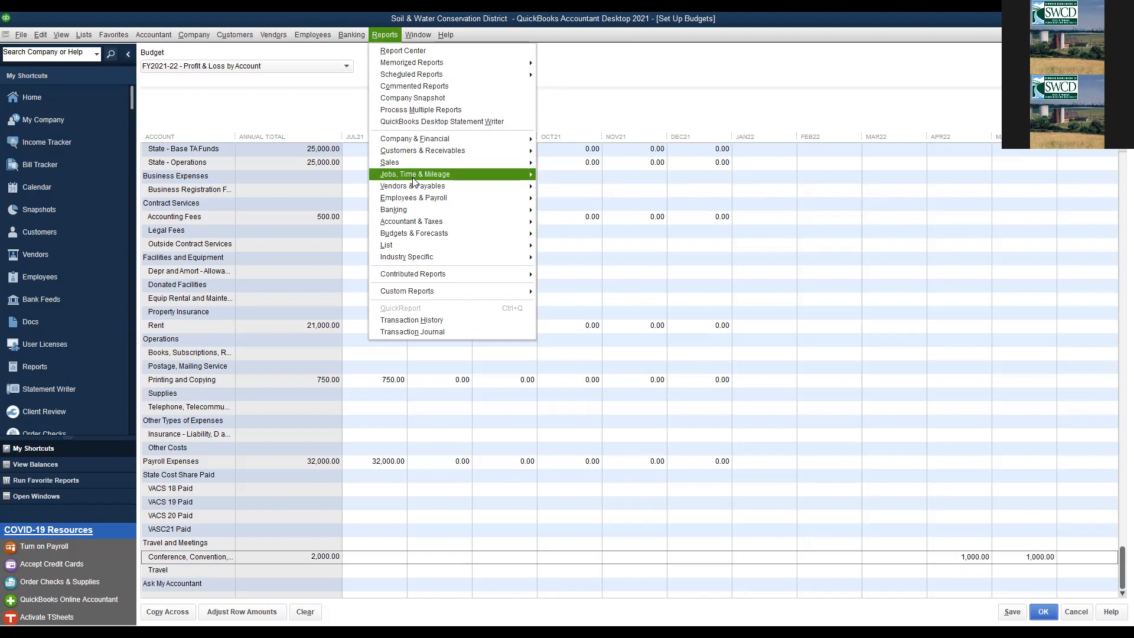
pyautogui.moveTo(445, 235)
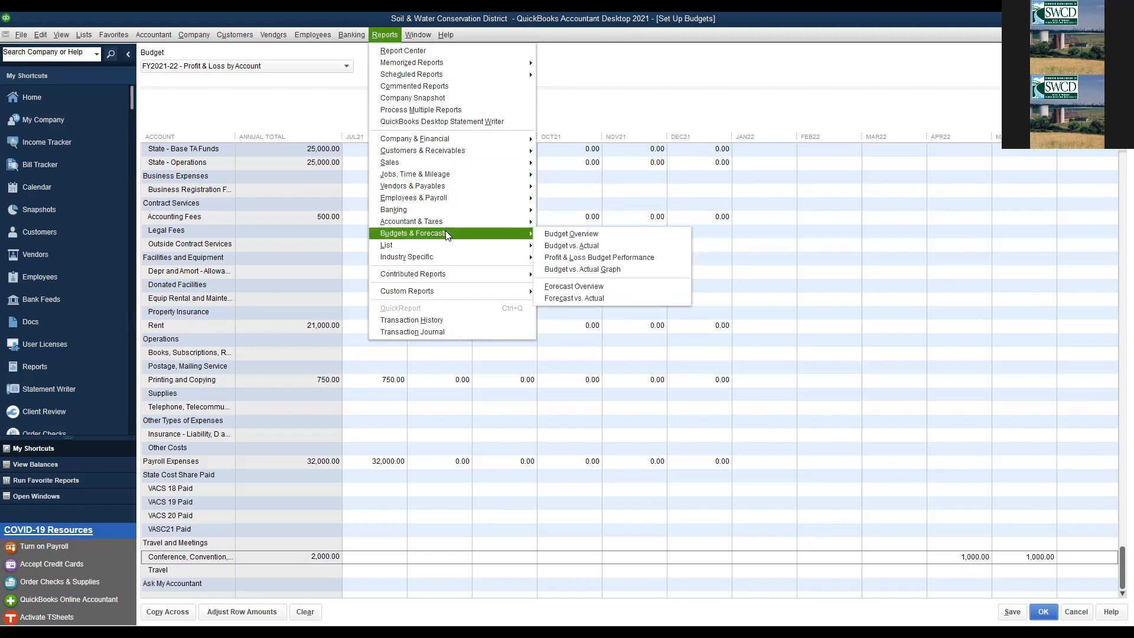
pyautogui.click(546, 234)
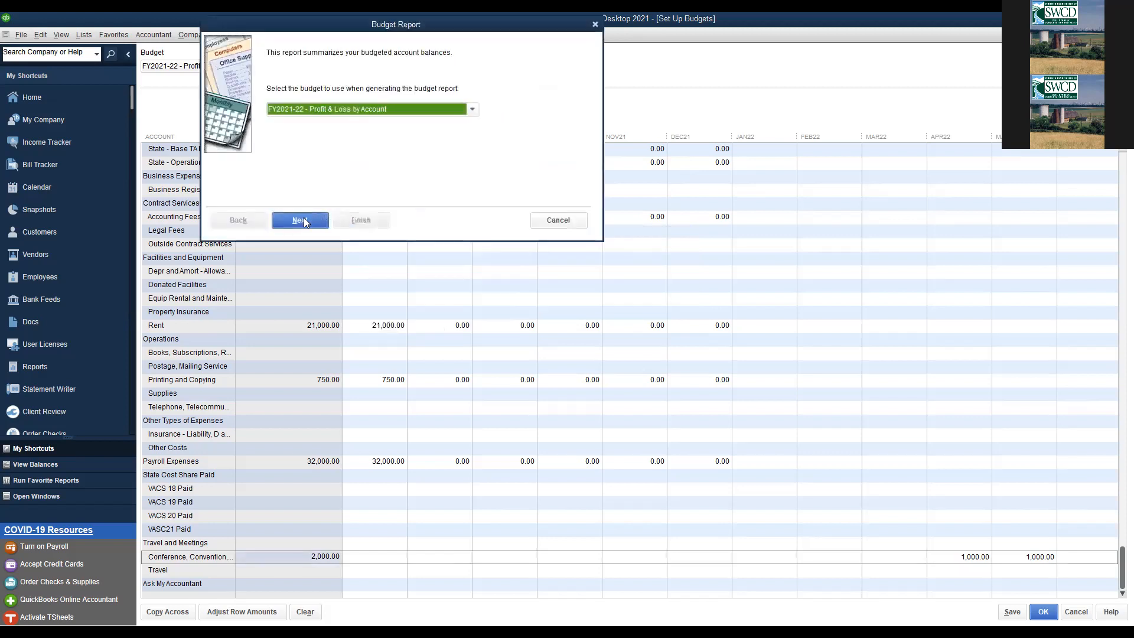
pyautogui.click(304, 221)
pyautogui.click(304, 224)
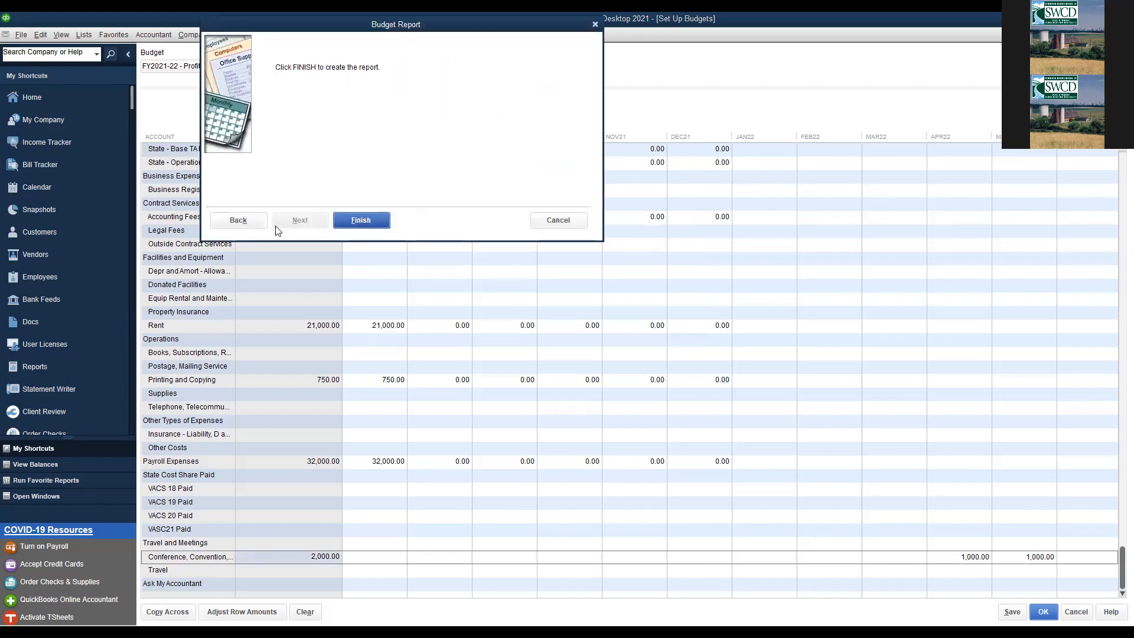
pyautogui.click(254, 223)
pyautogui.click(358, 79)
pyautogui.click(358, 81)
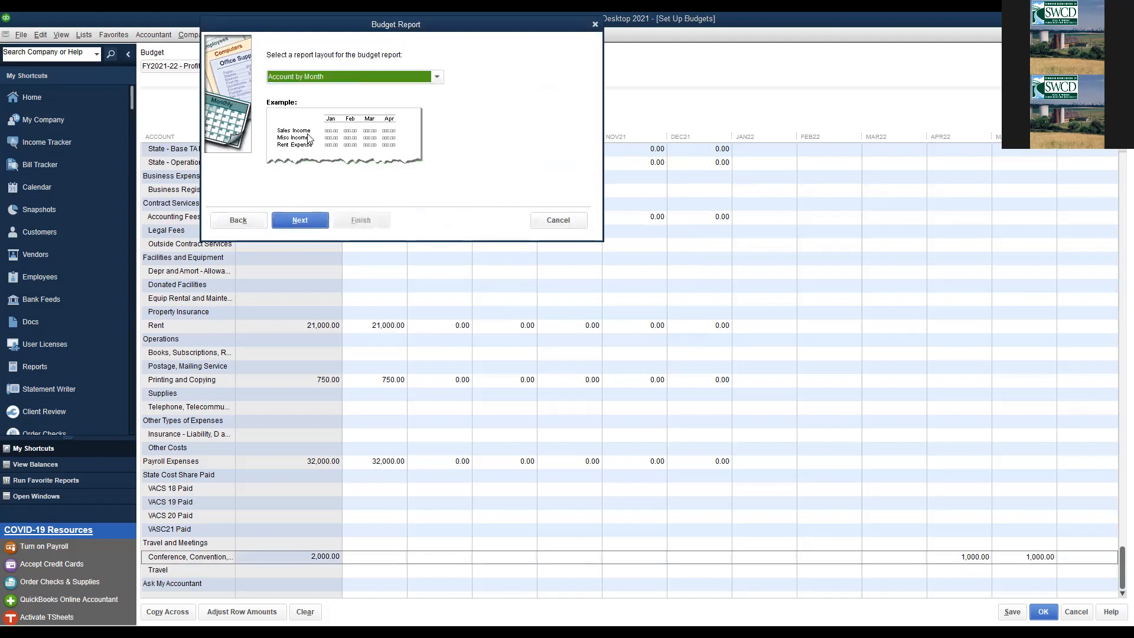
pyautogui.click(303, 224)
pyautogui.click(361, 221)
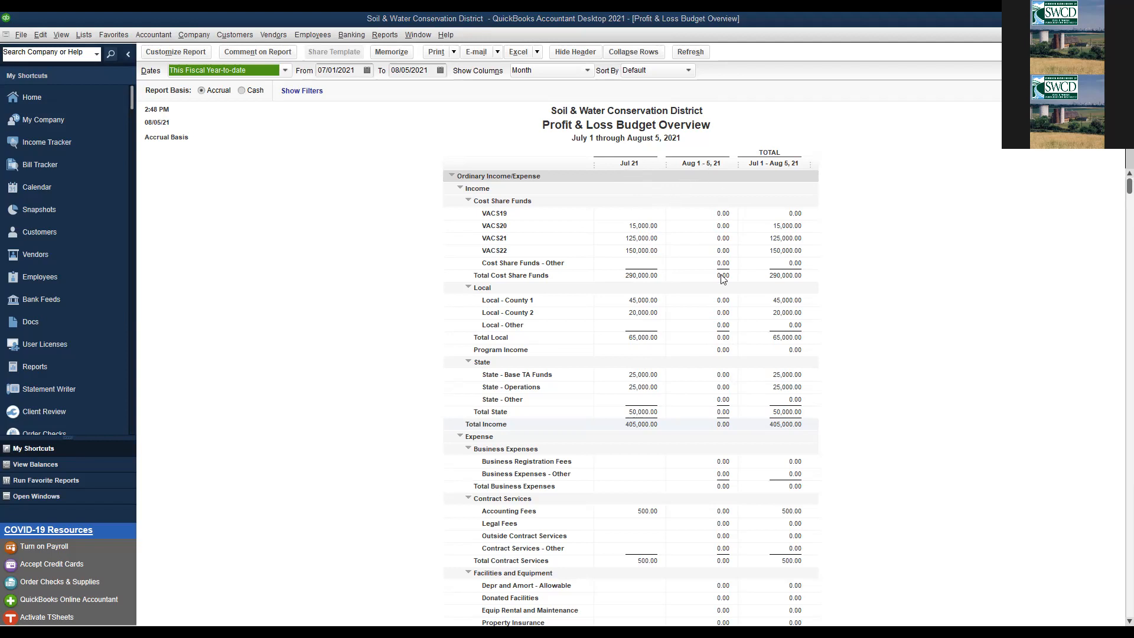
# - Set the report dates to This Fiscal Year and scroll across the monthly columns to the total
pyautogui.click(285, 70)
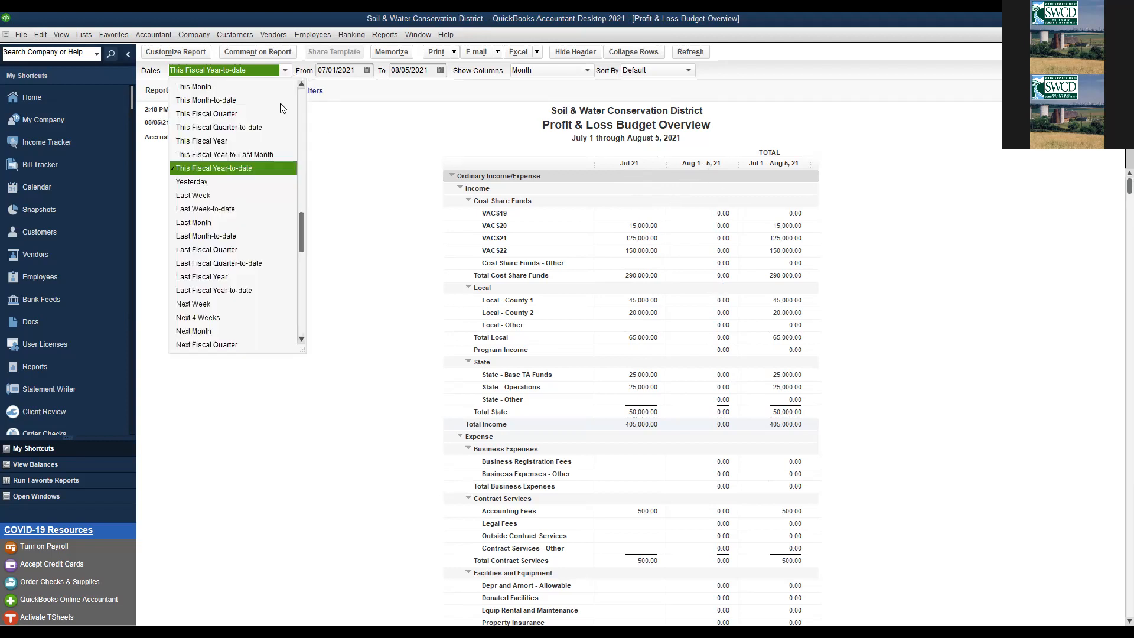
pyautogui.click(269, 141)
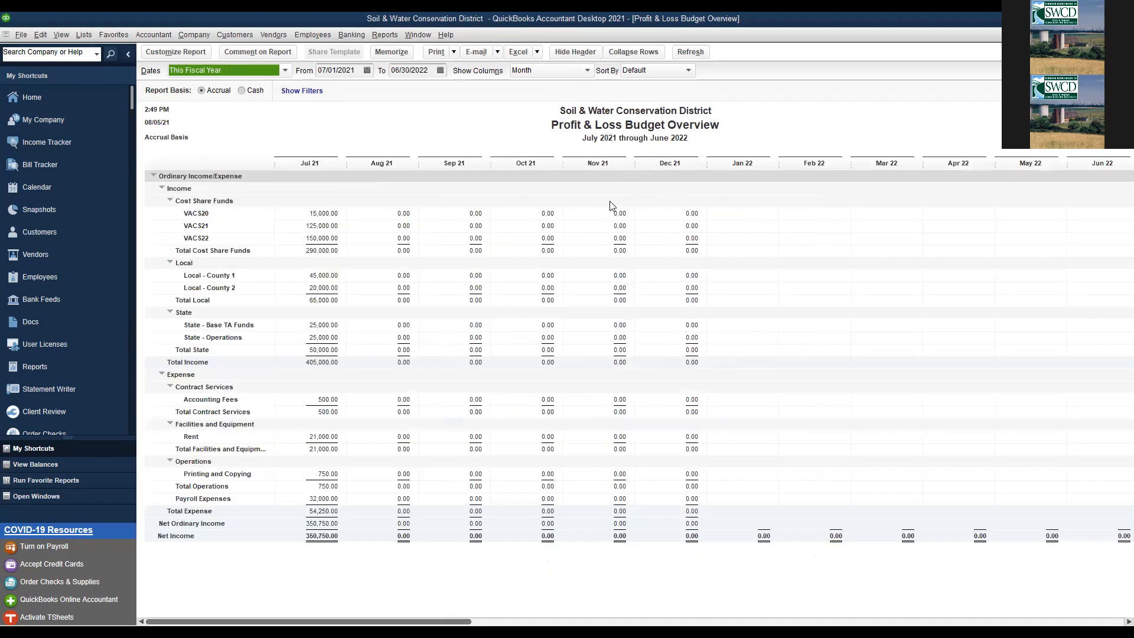
pyautogui.moveTo(383, 622); pyautogui.dragTo(939, 621)
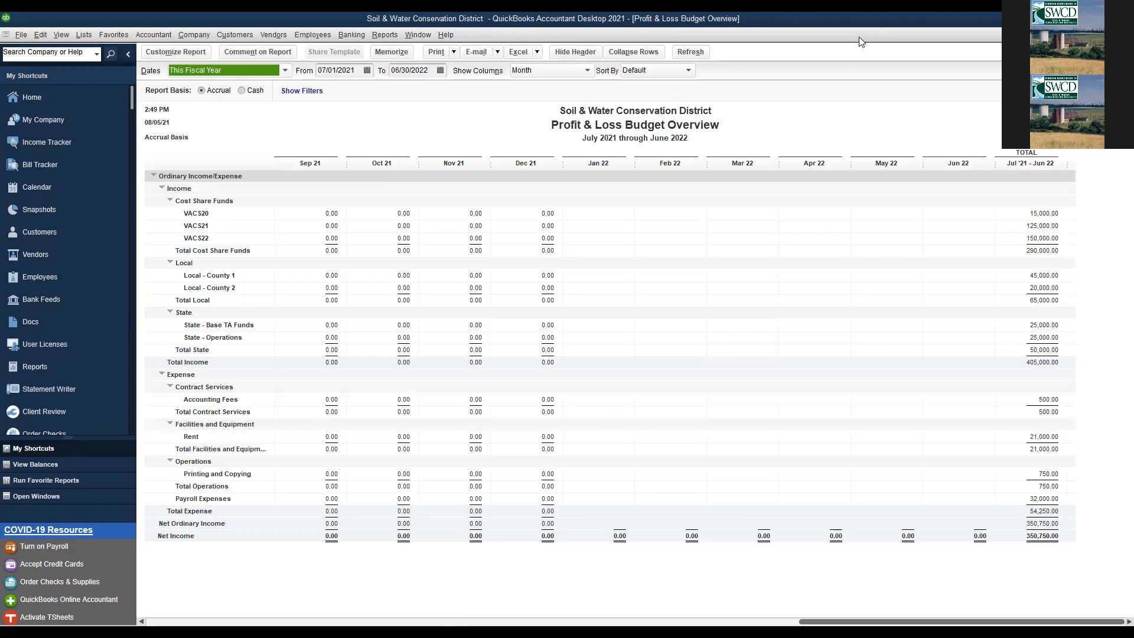
pyautogui.moveTo(889, 620); pyautogui.dragTo(319, 597)
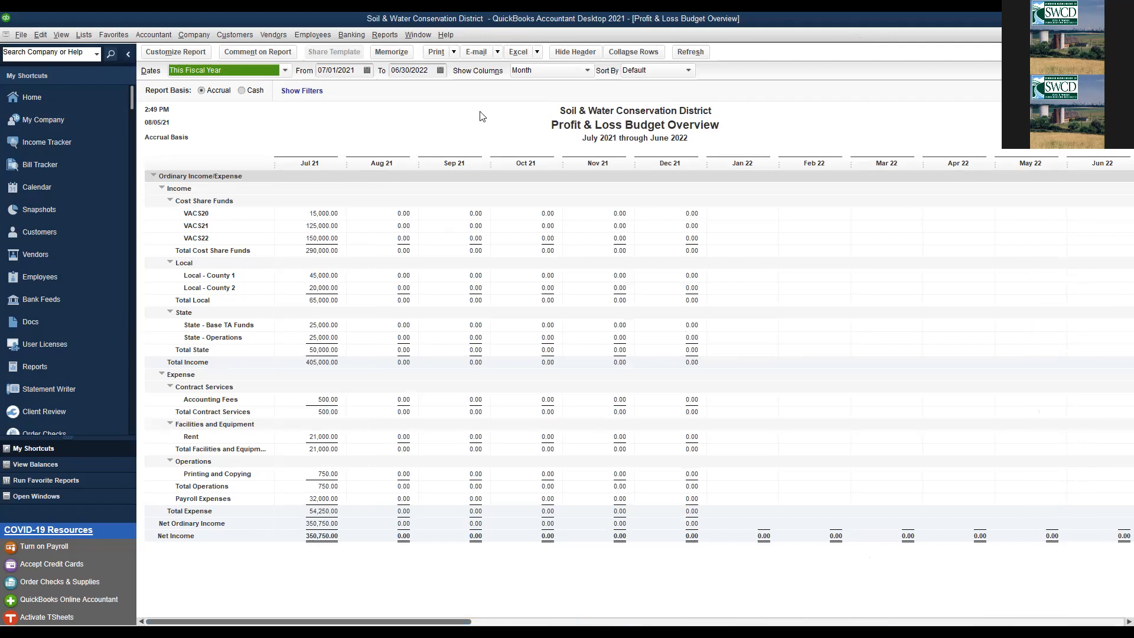
# - Display the budget overview columns by Quarter, then close the report
pyautogui.click(168, 55)
pyautogui.moveTo(363, 171); pyautogui.dragTo(518, 139)
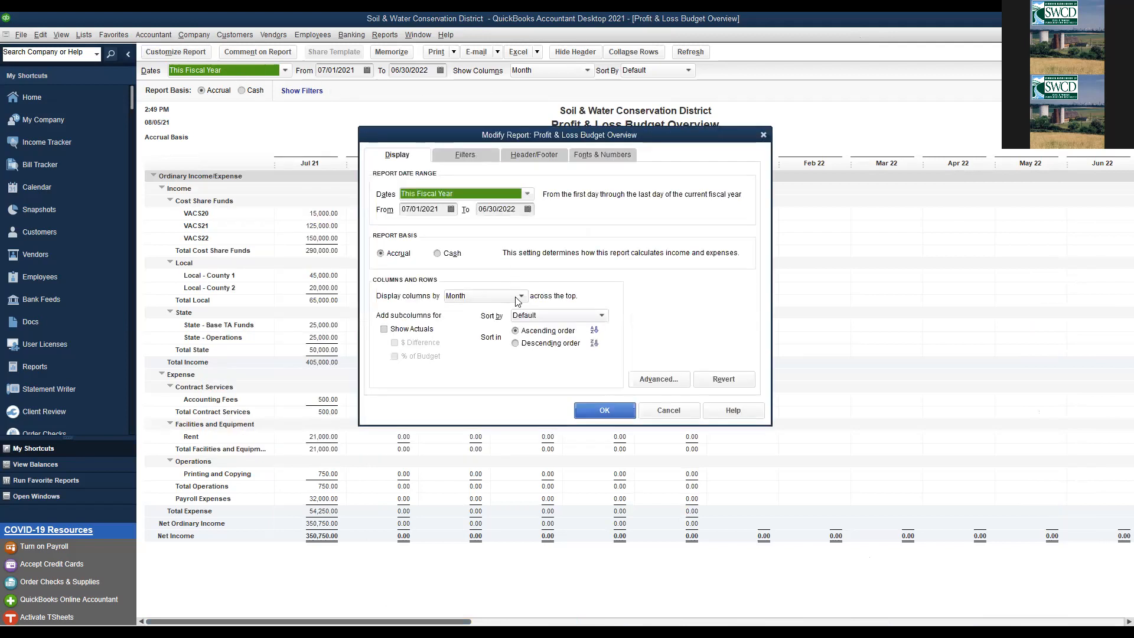
pyautogui.click(509, 298)
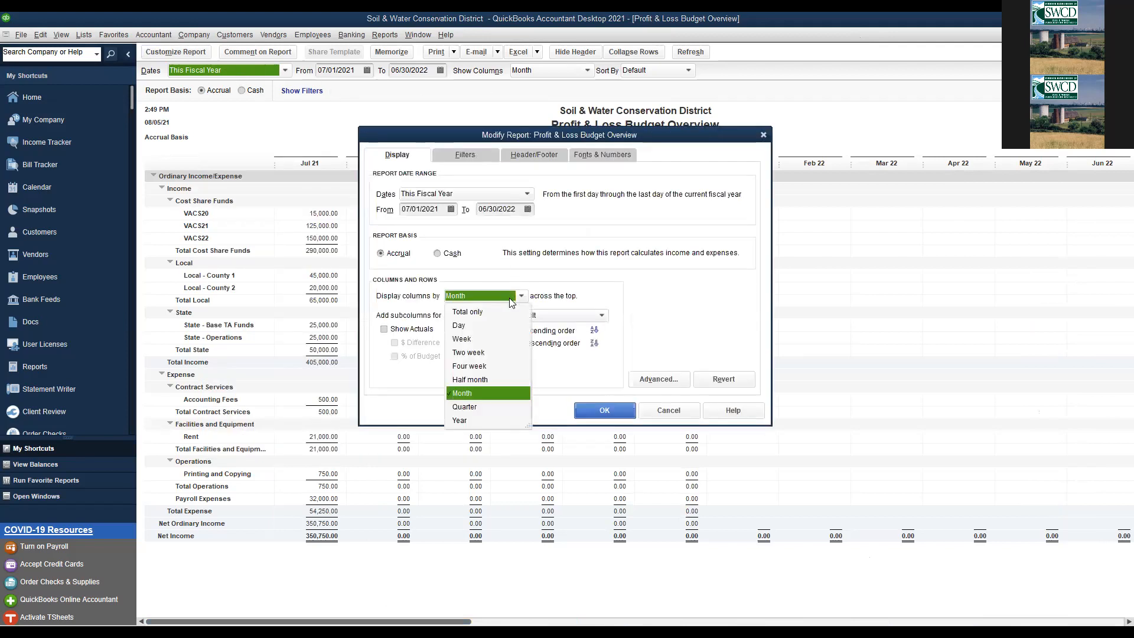
pyautogui.click(483, 408)
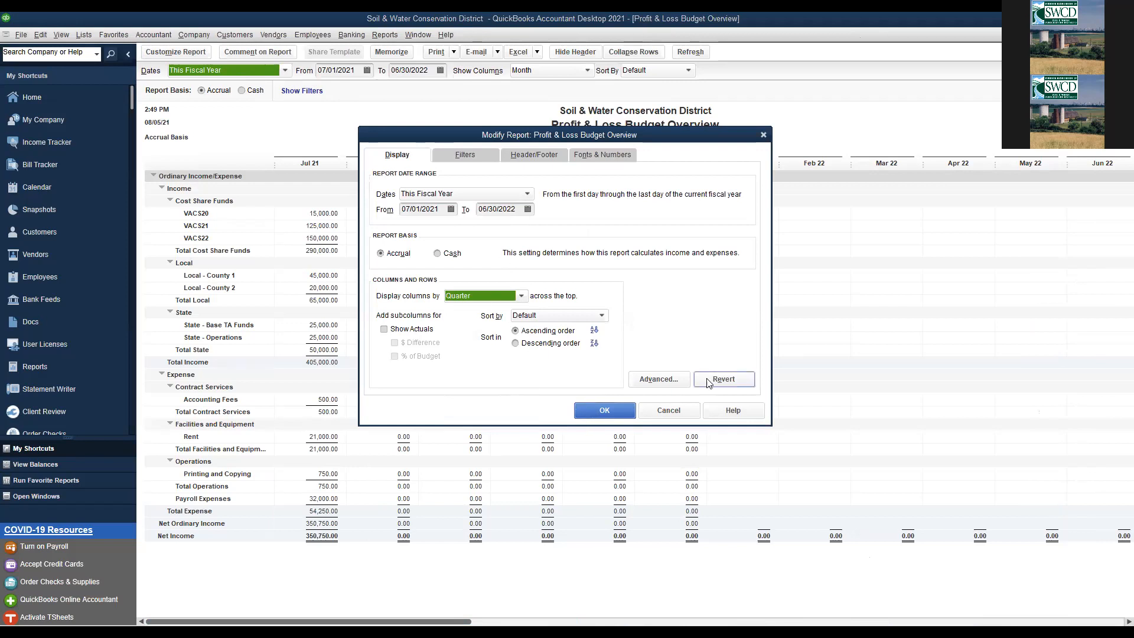
pyautogui.click(521, 296)
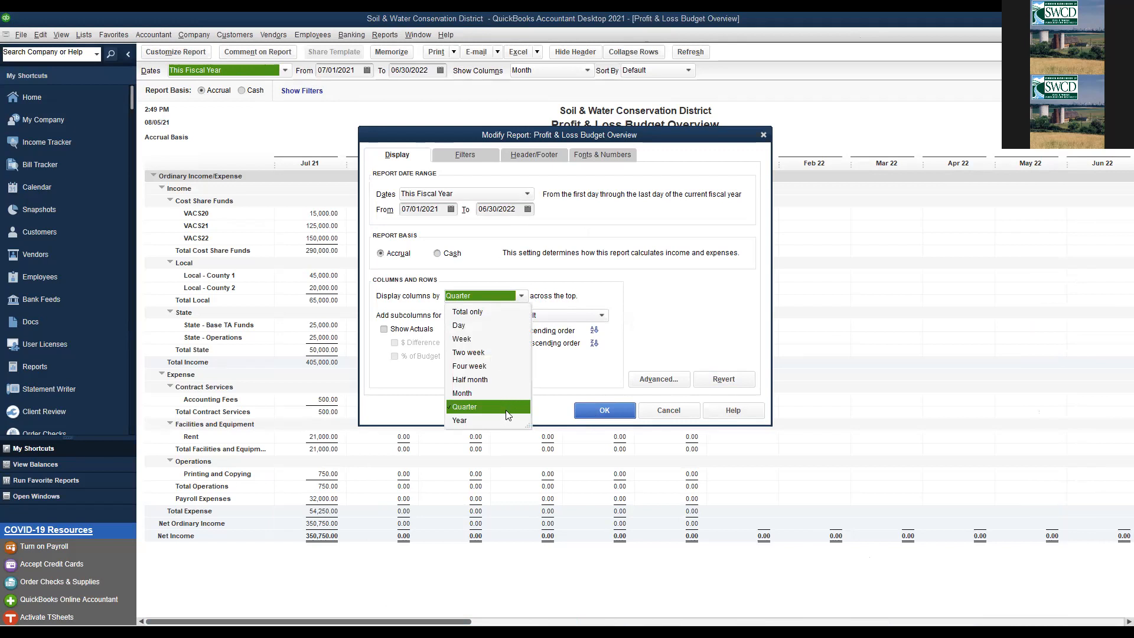
pyautogui.click(600, 412)
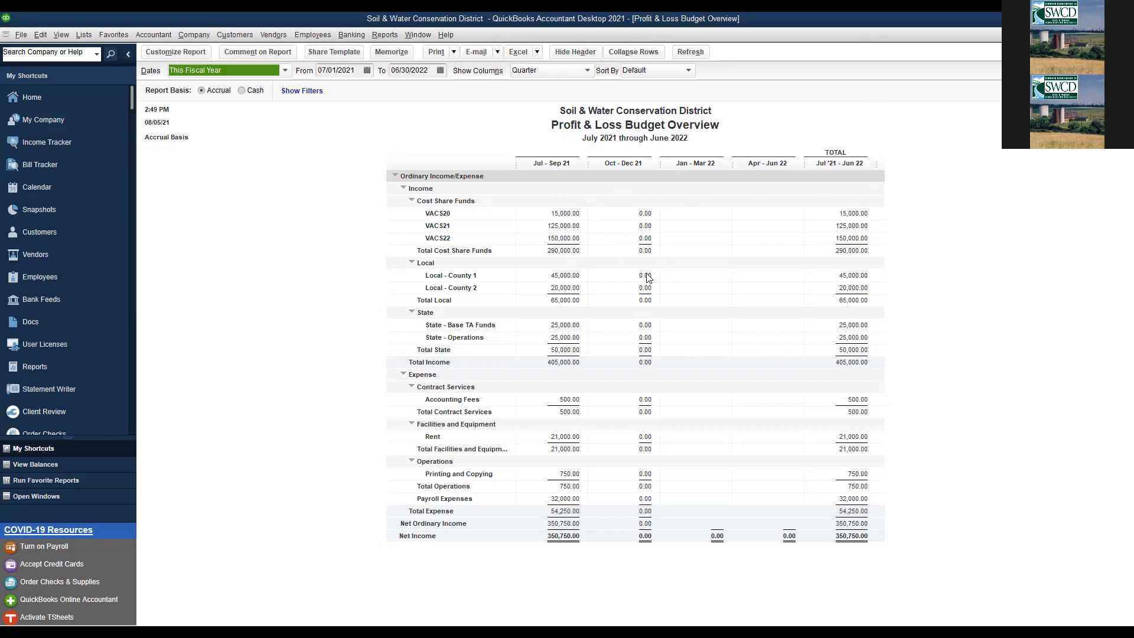
pyautogui.press('Escape')
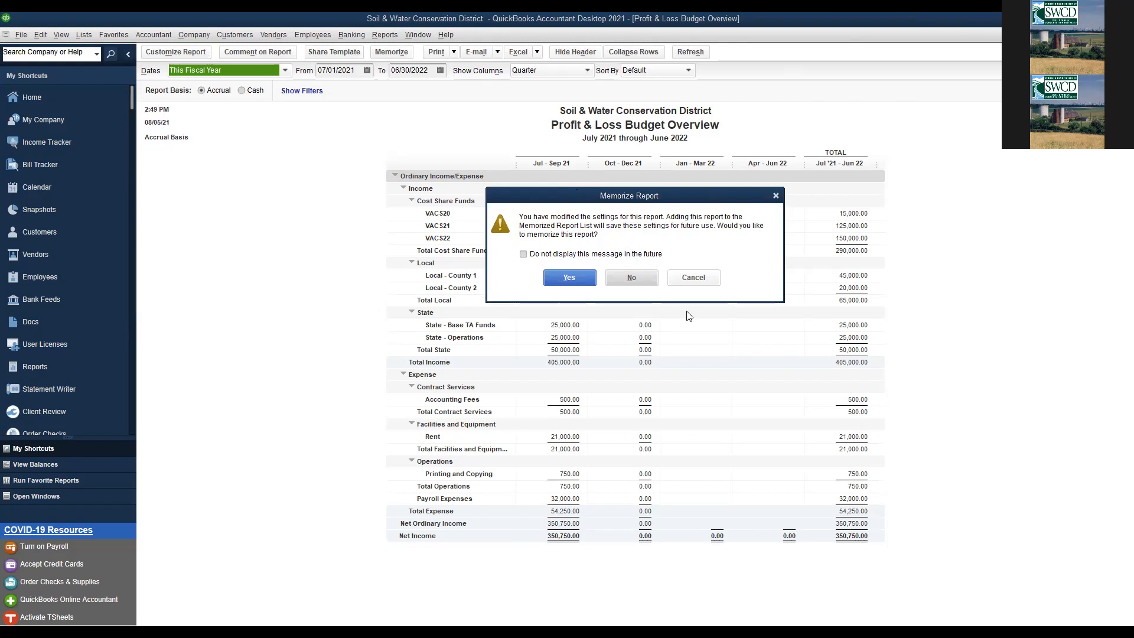
# - Decline memorizing the report, save the FY2021-22 budget and close Set Up Budgets
pyautogui.click(629, 277)
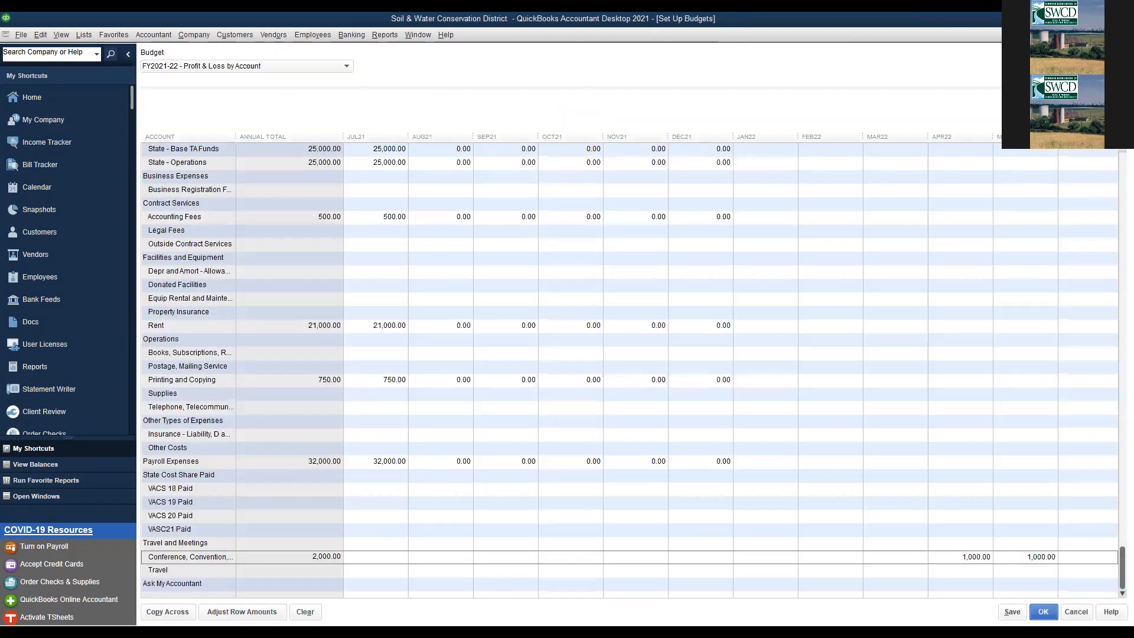
pyautogui.click(1022, 606)
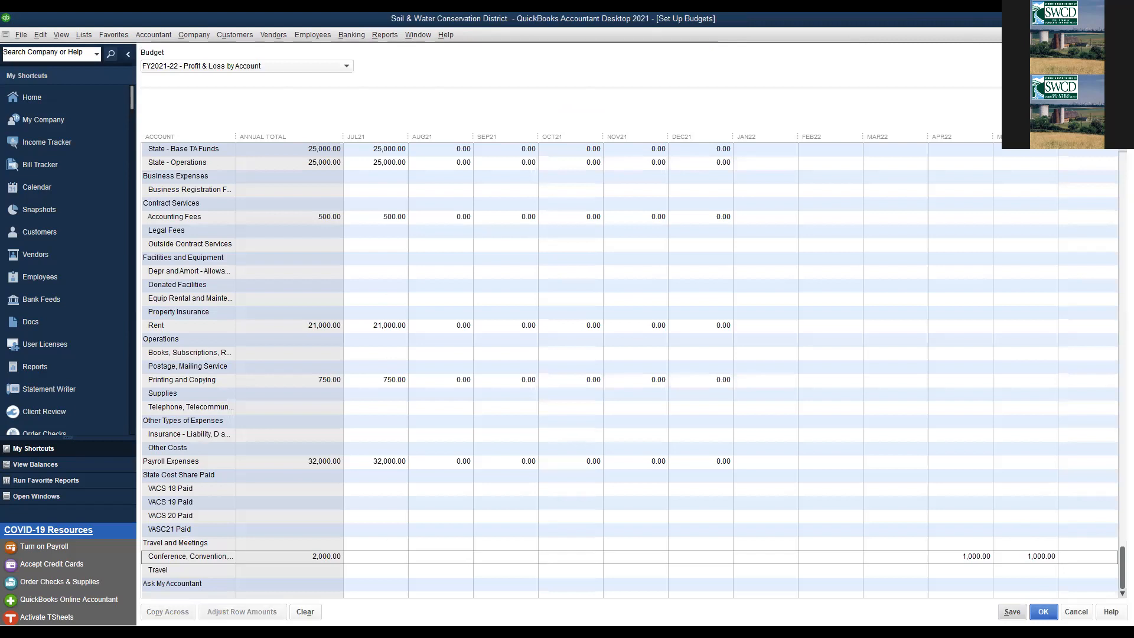
pyautogui.click(1126, 35)
# - Create a Budget vs. Actual report from the FY2021-22 budget, laid out Account by Month
pyautogui.click(387, 36)
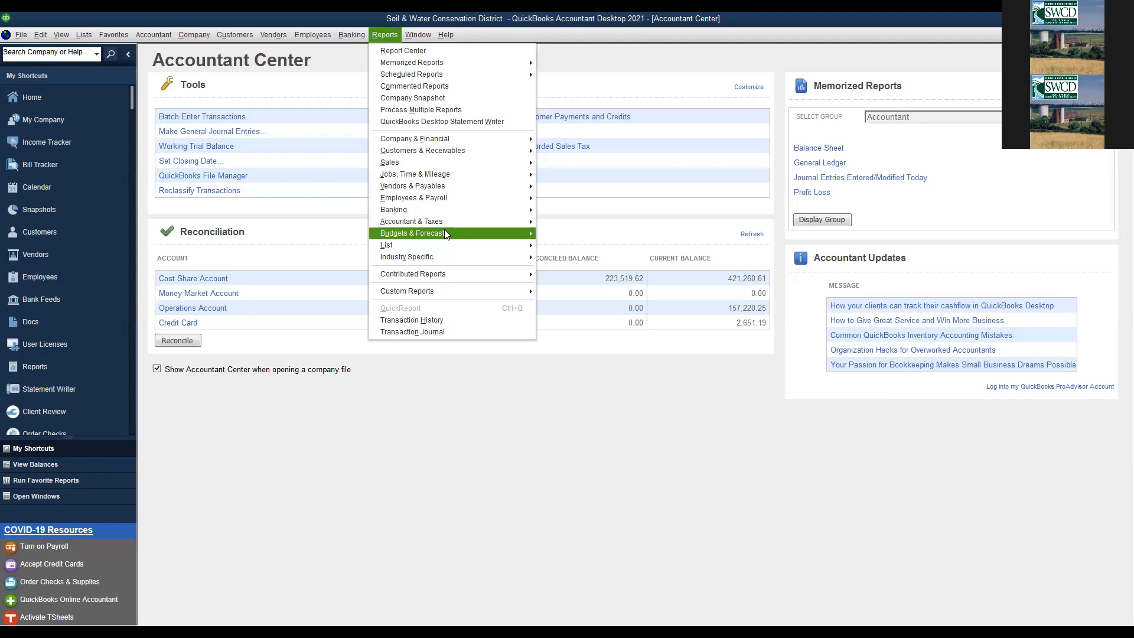
pyautogui.moveTo(509, 232)
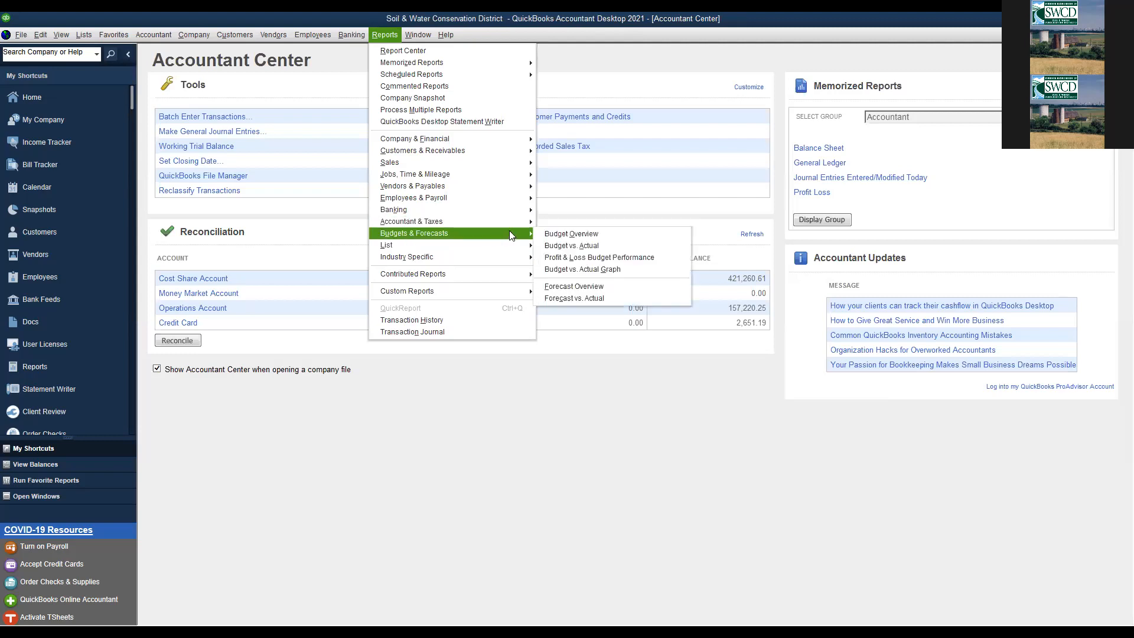
pyautogui.click(557, 242)
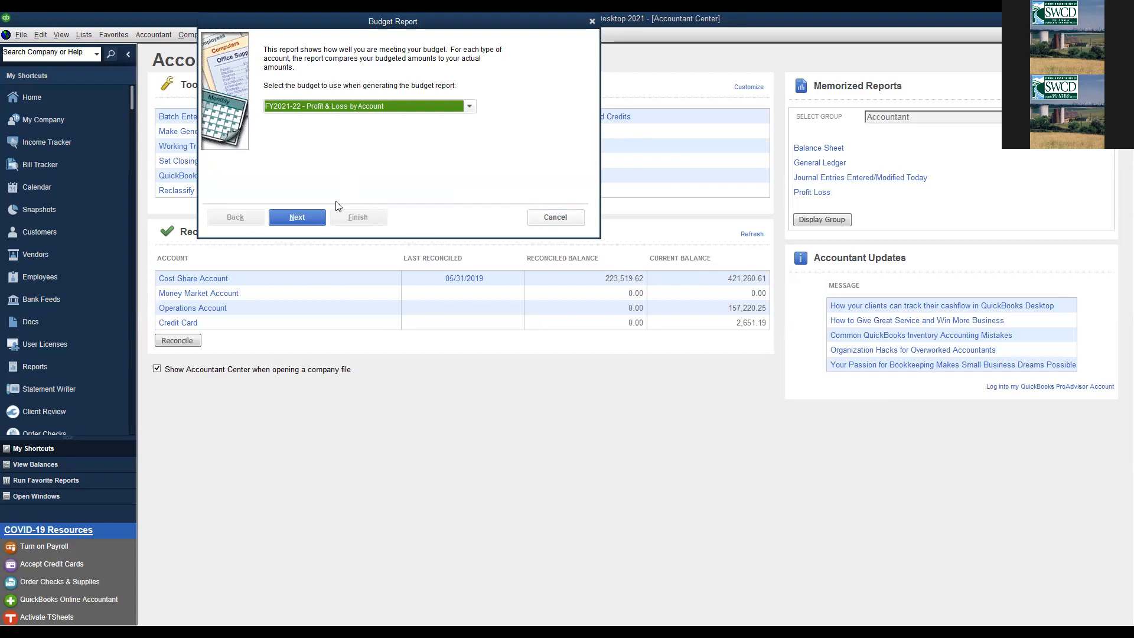
pyautogui.click(277, 216)
pyautogui.click(296, 216)
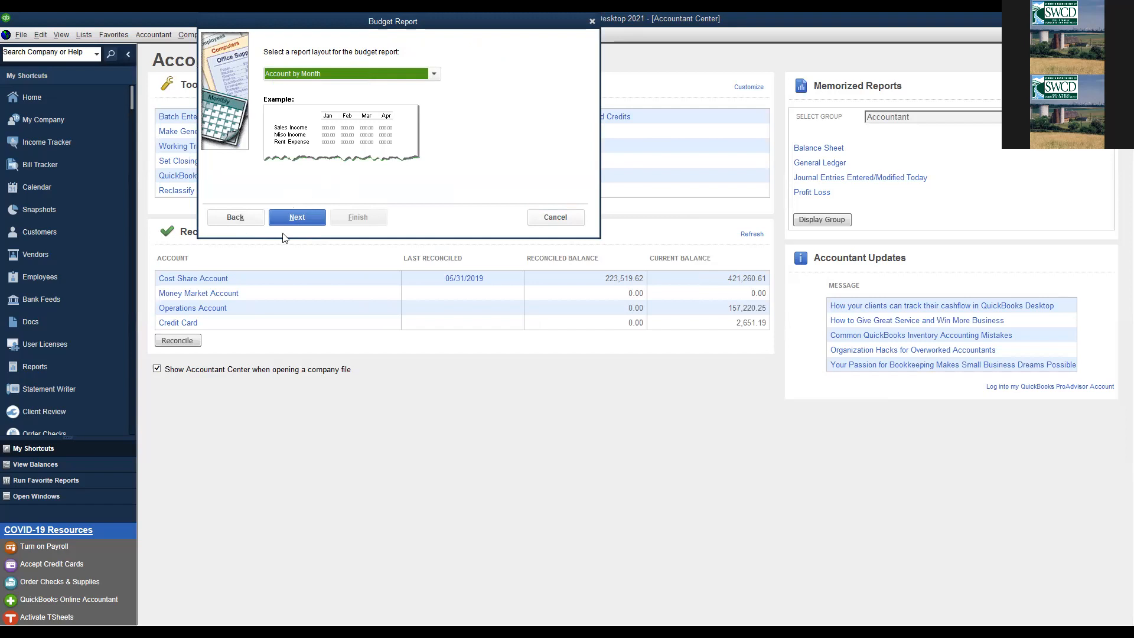
pyautogui.click(290, 215)
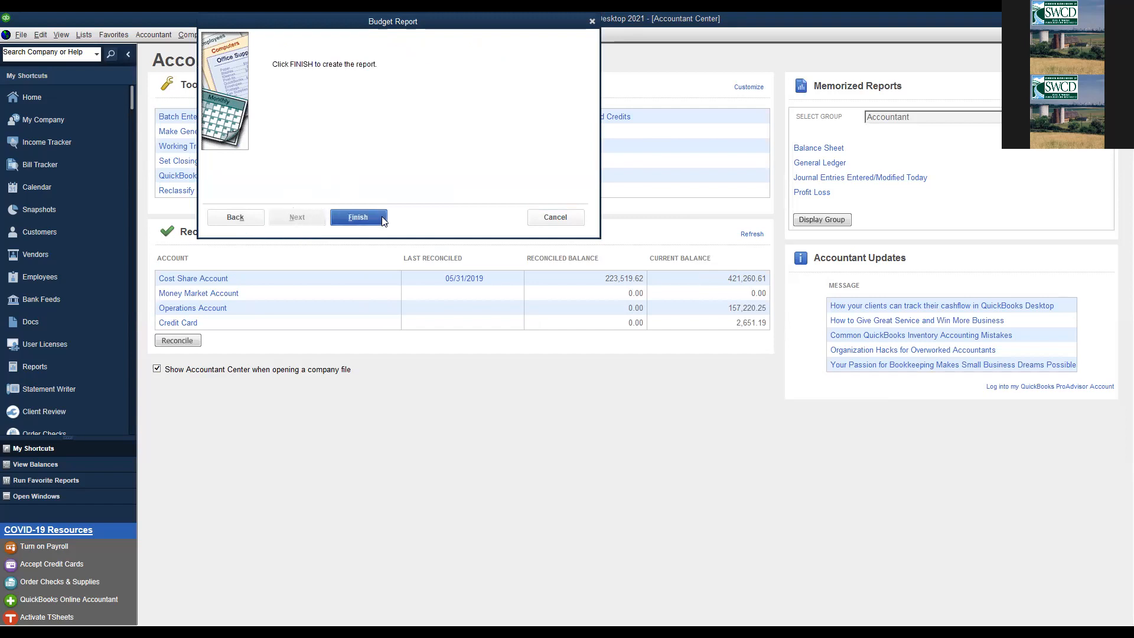
pyautogui.click(358, 217)
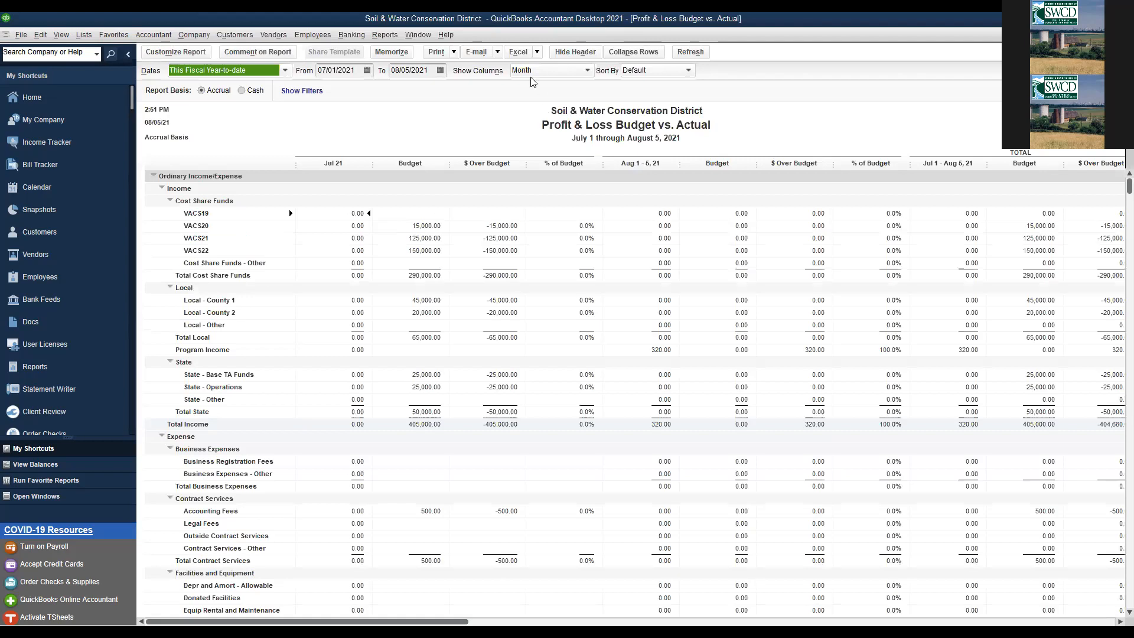
# - Show the Budget vs. Actual report in Quarter columns for This Fiscal Year
pyautogui.click(174, 54)
pyautogui.click(512, 296)
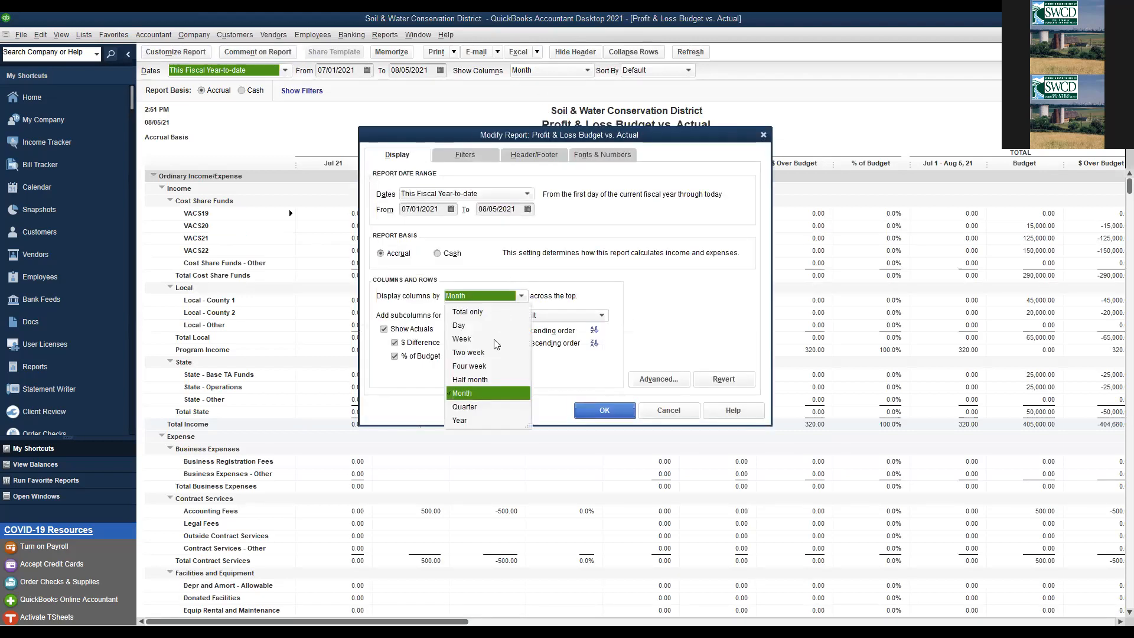
pyautogui.click(508, 408)
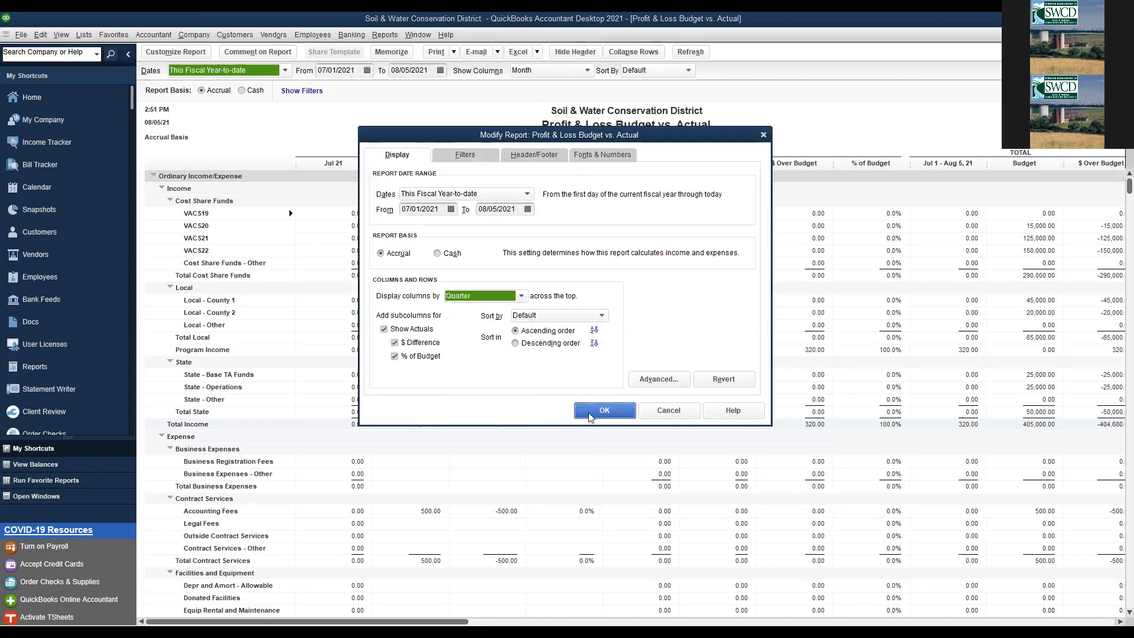
pyautogui.click(588, 414)
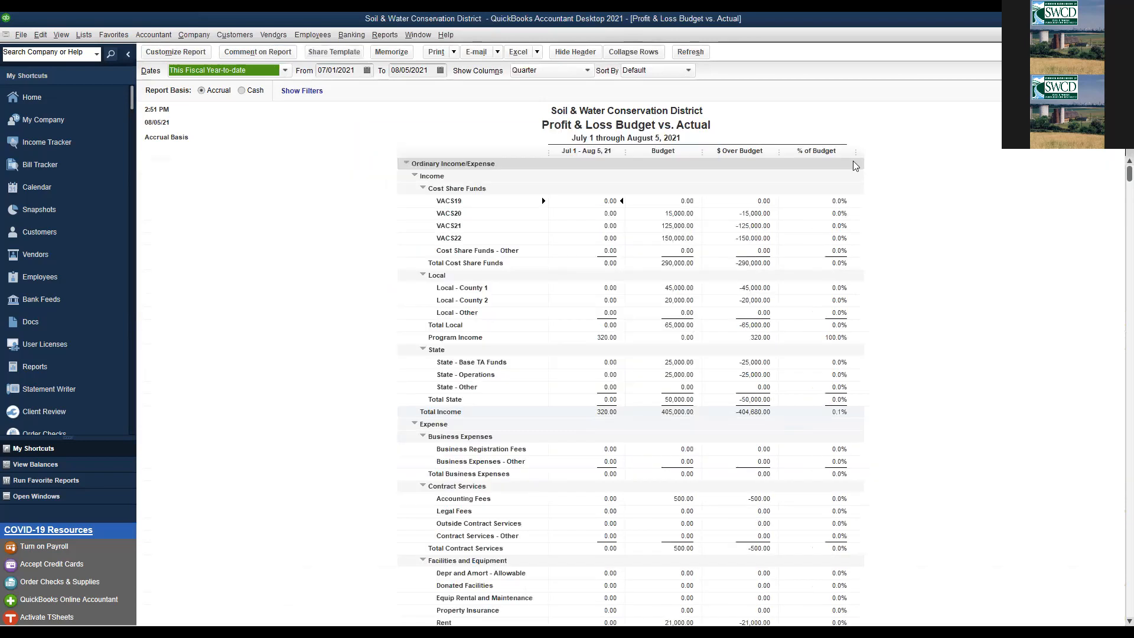
pyautogui.click(285, 70)
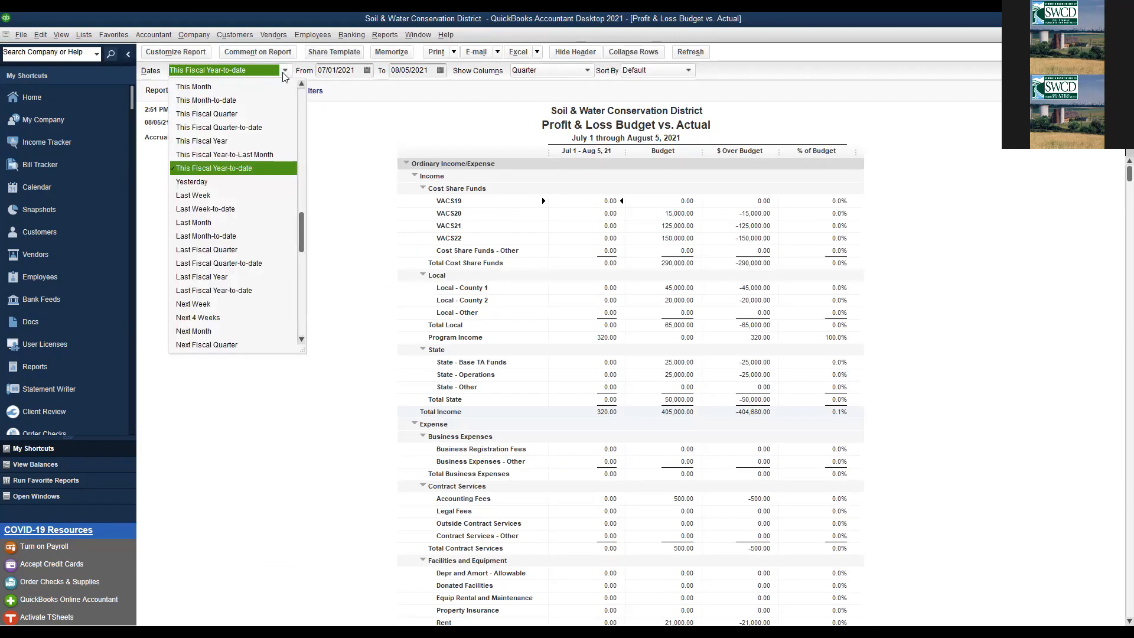
pyautogui.click(257, 141)
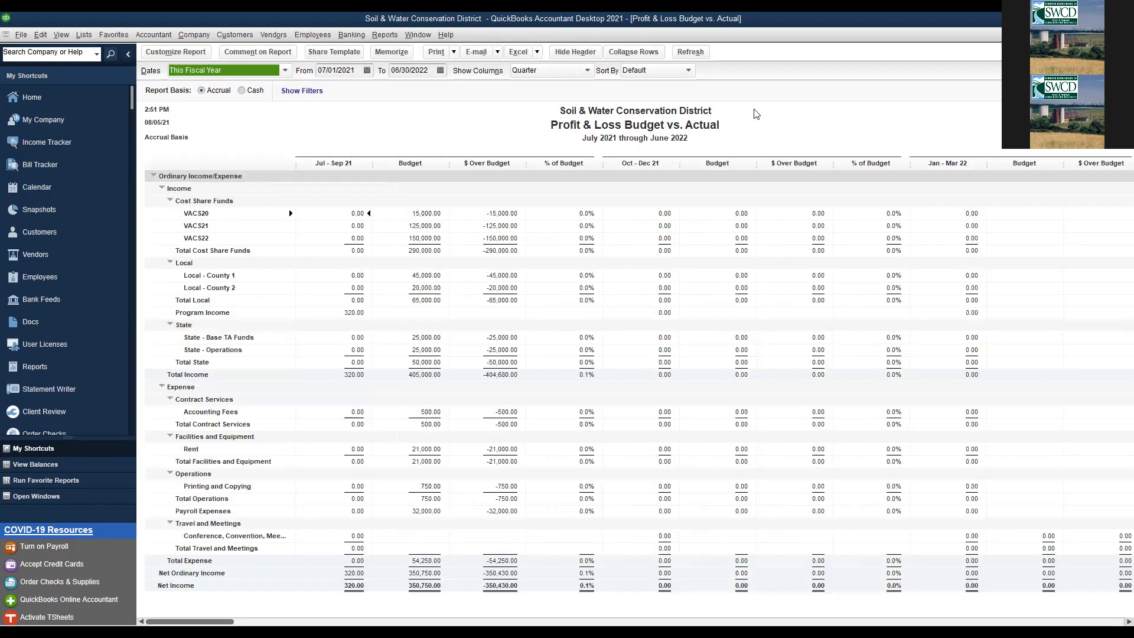
pyautogui.click(835, 107)
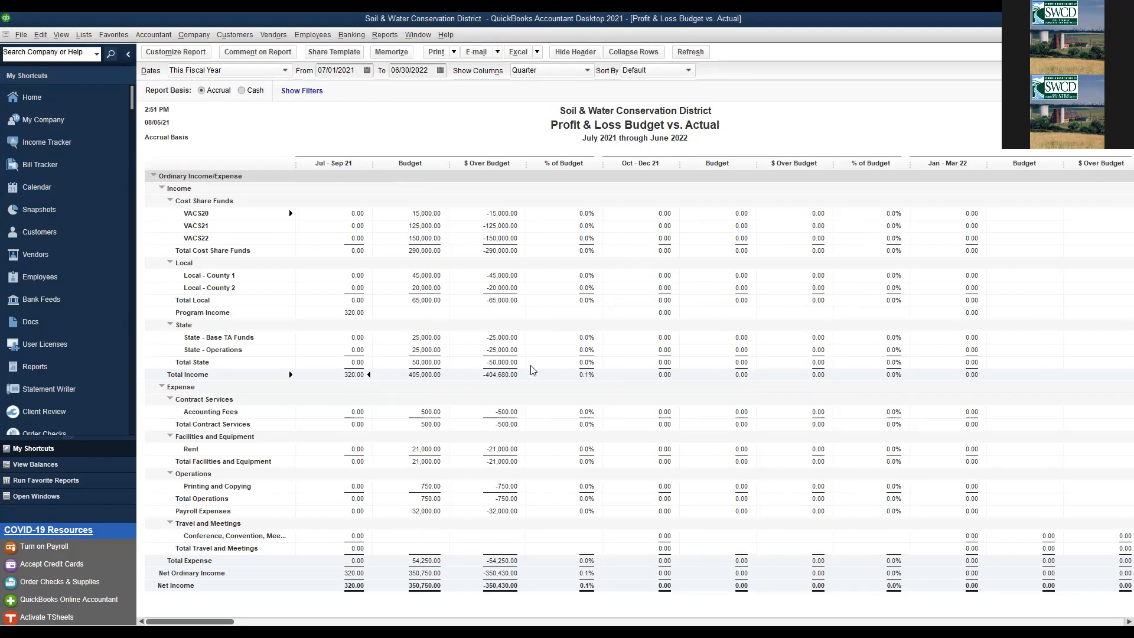
pyautogui.hscroll(5, 531, 334)
pyautogui.hscroll(-10, 534, 335)
# - Change the report's date range to Last Fiscal Quarter, April–June 2021
pyautogui.click(249, 70)
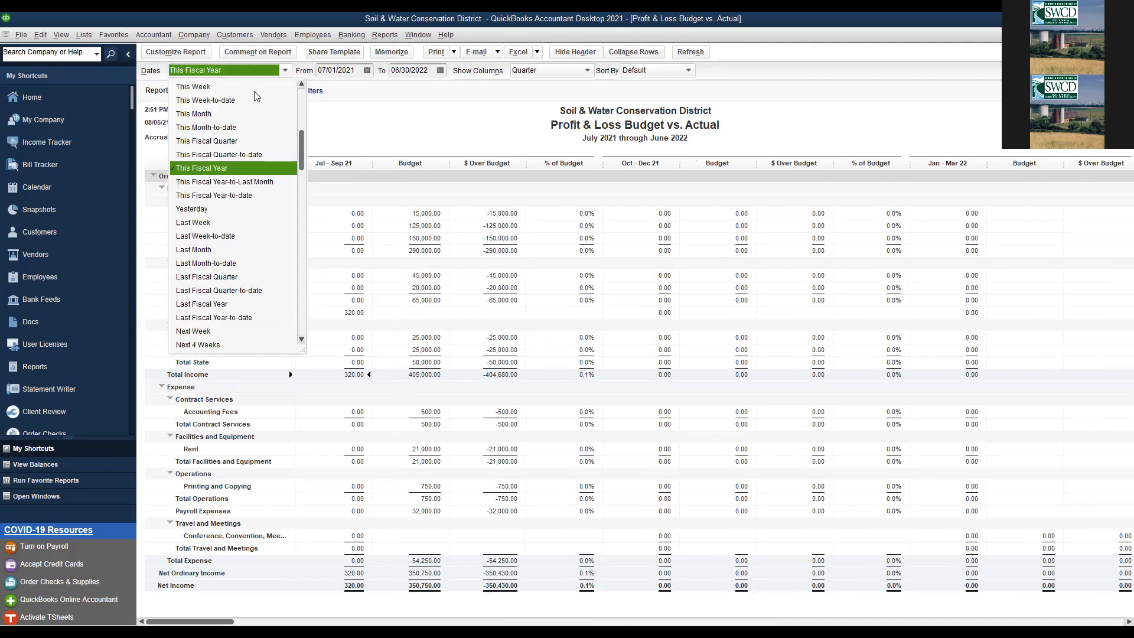
pyautogui.click(251, 277)
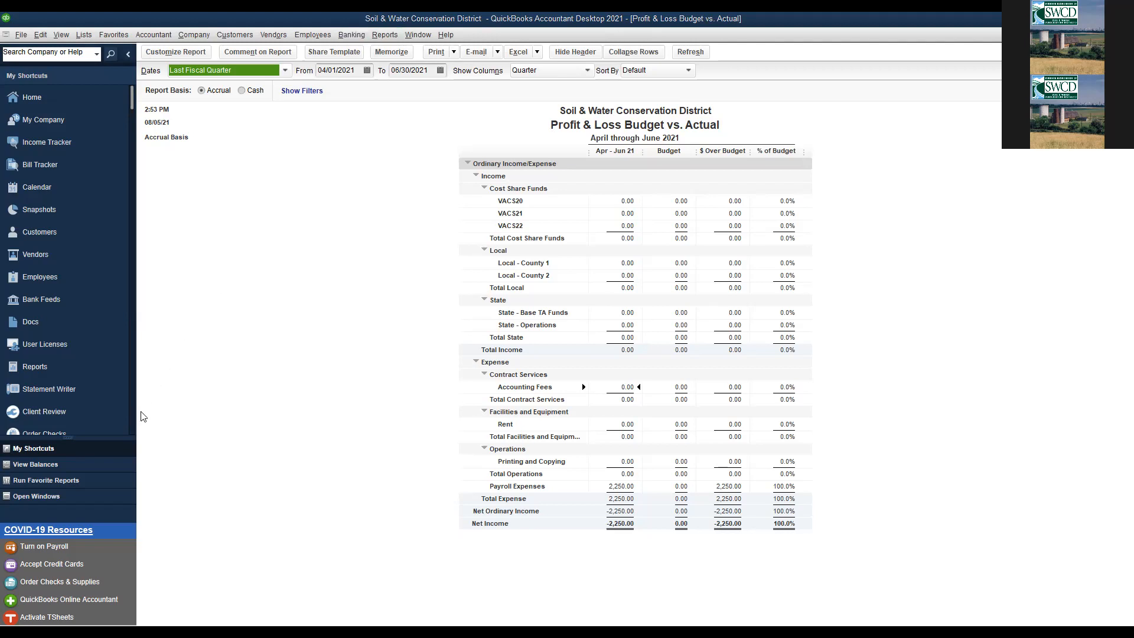
# - Run the Profit & Loss Budget Performance report on the FY2021-22 budget with default layout
pyautogui.click(387, 34)
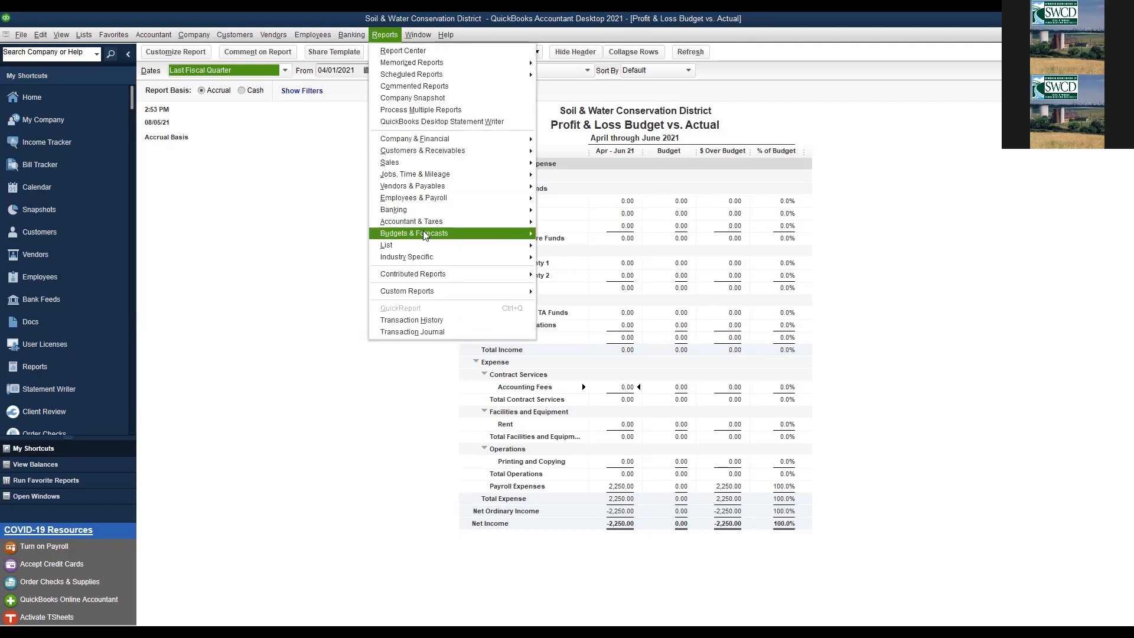
pyautogui.moveTo(425, 235)
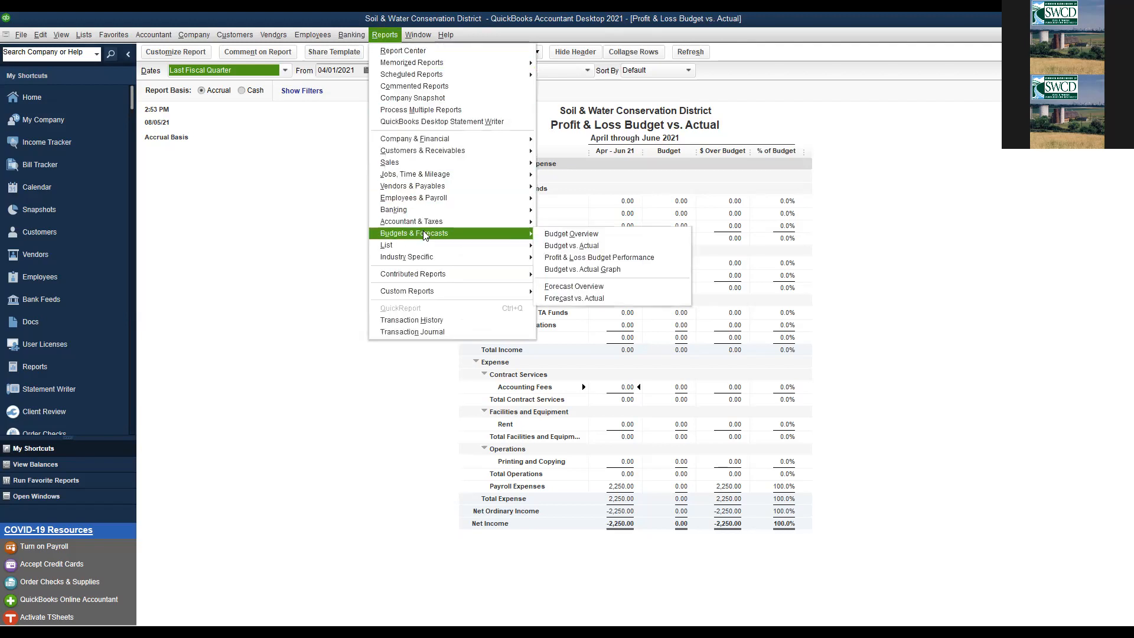
pyautogui.click(557, 258)
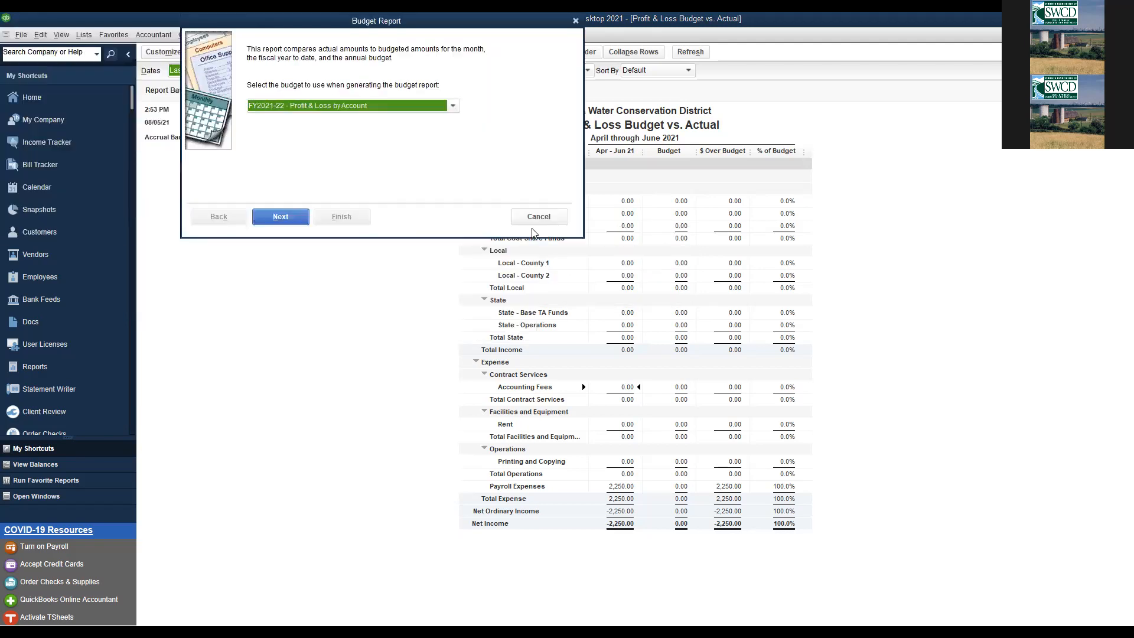
pyautogui.click(303, 216)
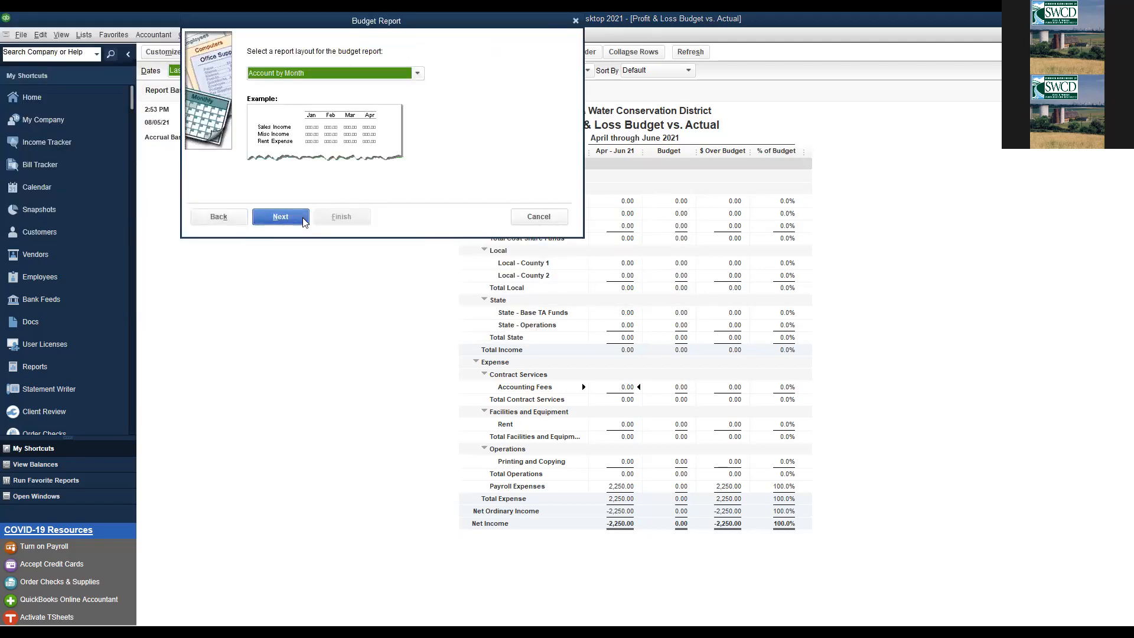
pyautogui.click(303, 218)
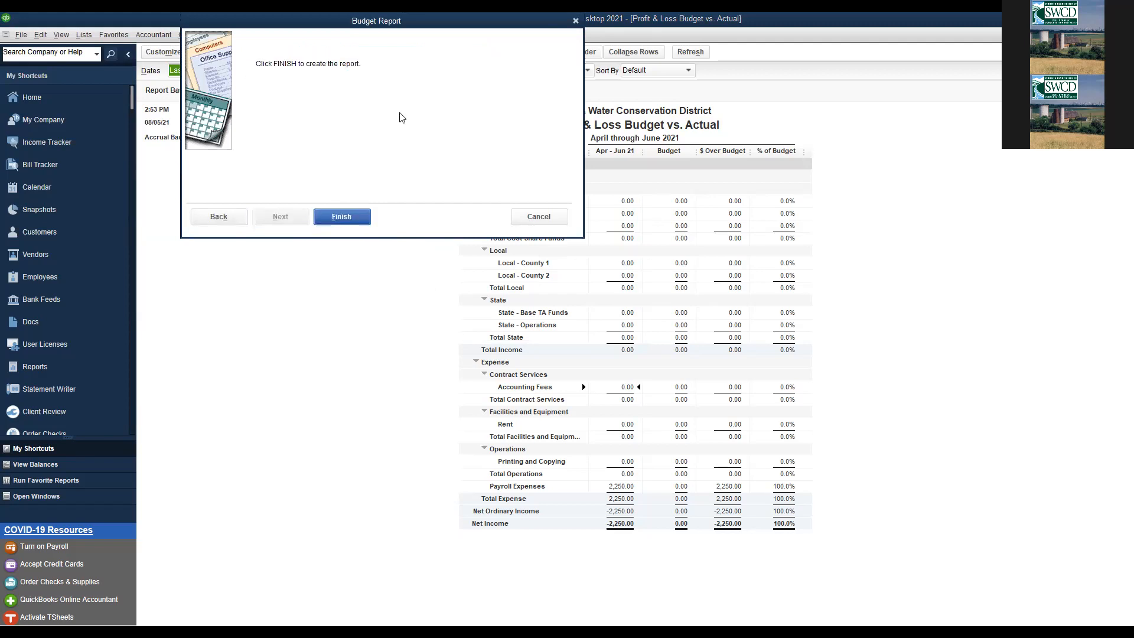
pyautogui.click(335, 215)
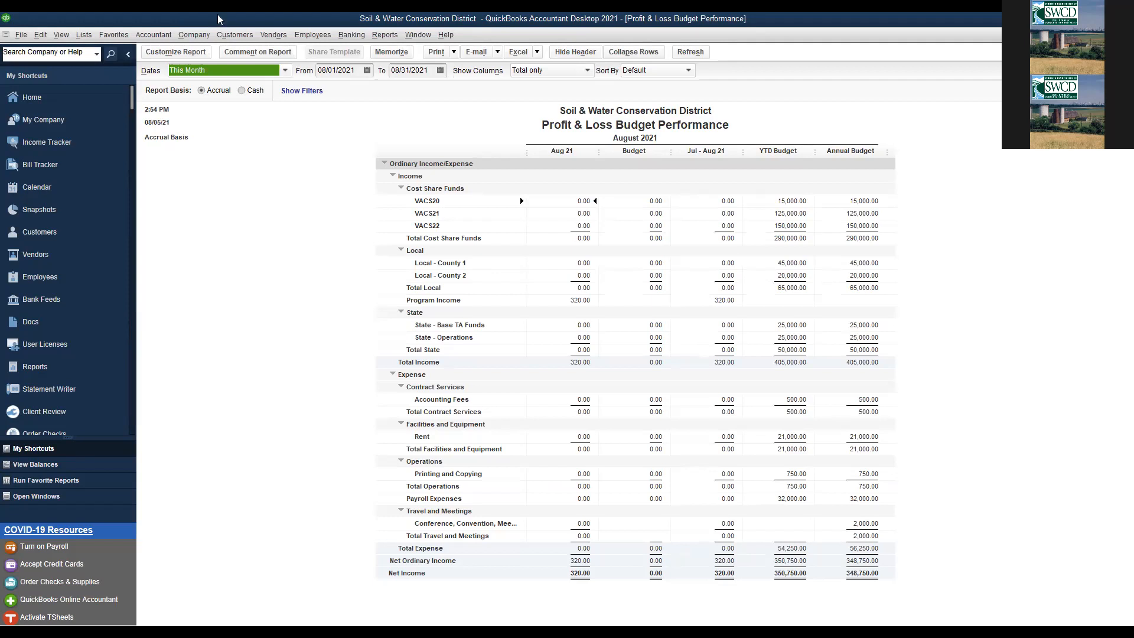
pyautogui.click(284, 71)
pyautogui.click(285, 70)
pyautogui.click(808, 134)
pyautogui.click(188, 53)
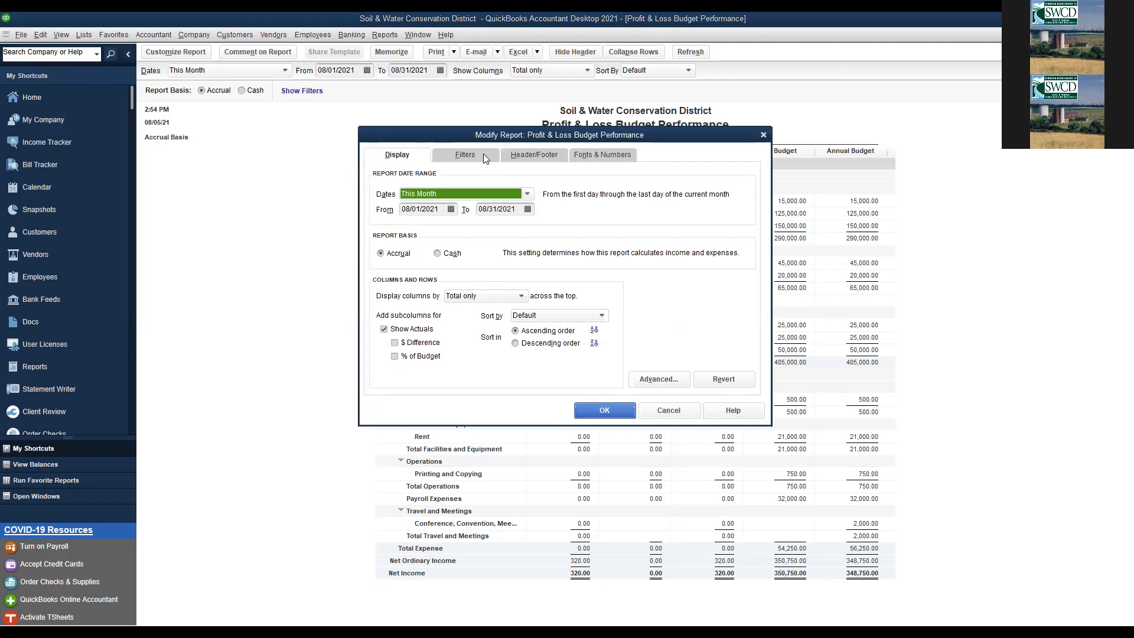
pyautogui.click(483, 155)
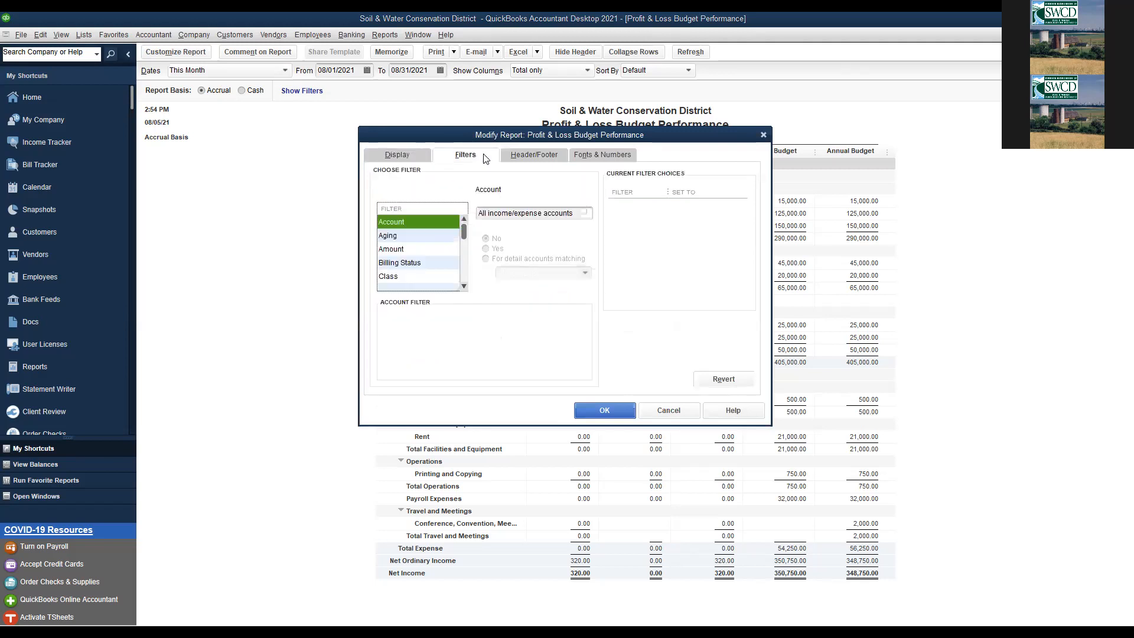
pyautogui.click(535, 154)
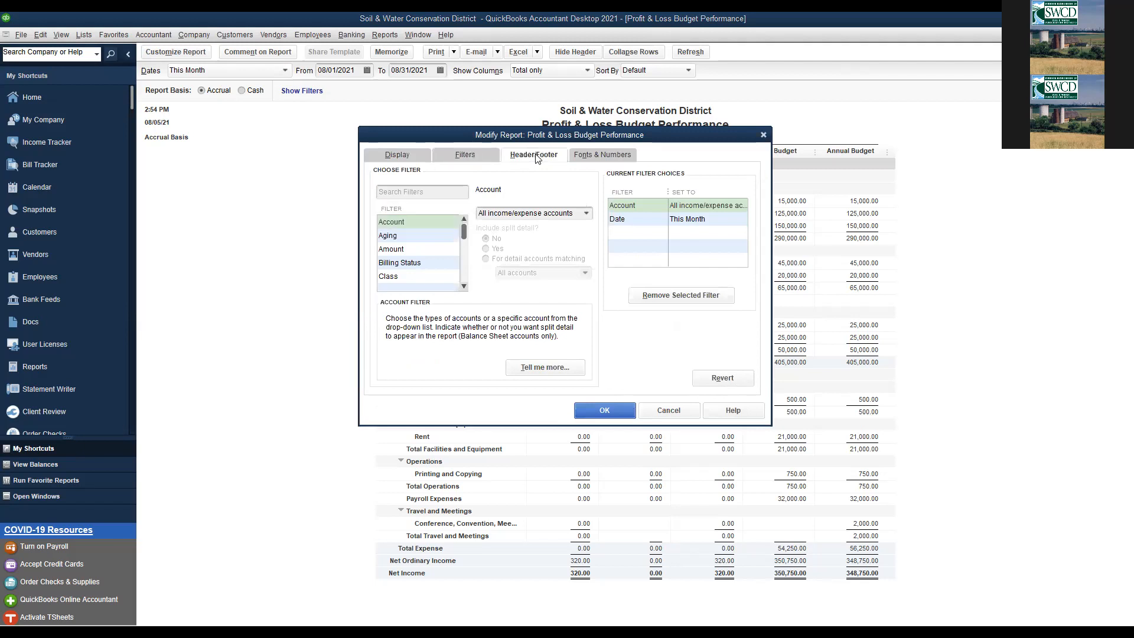
pyautogui.click(611, 155)
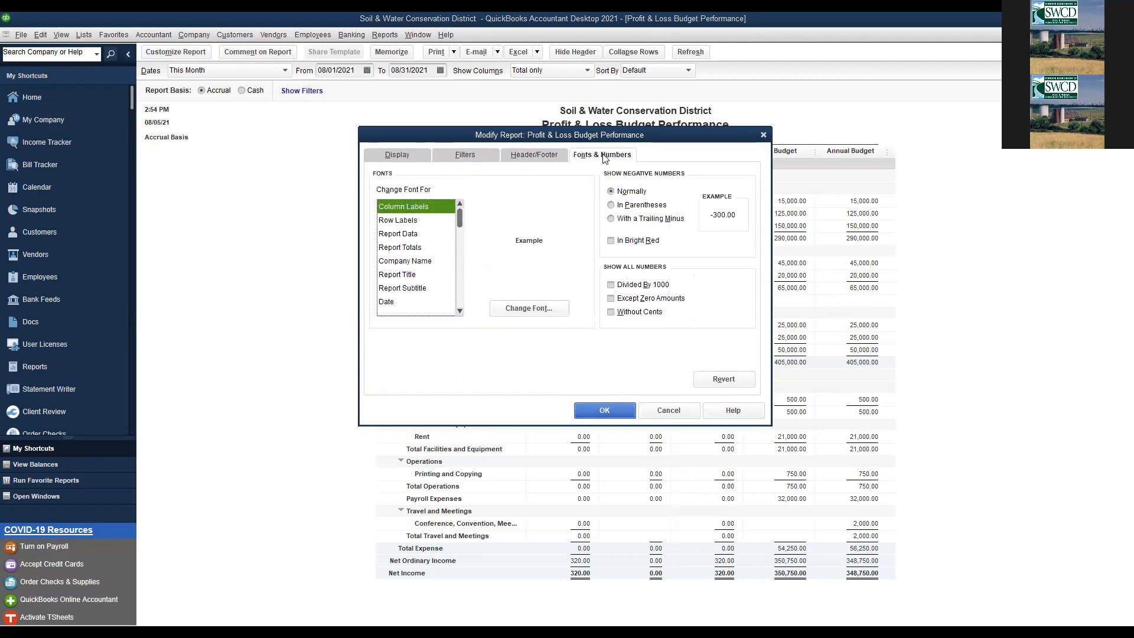
pyautogui.click(397, 160)
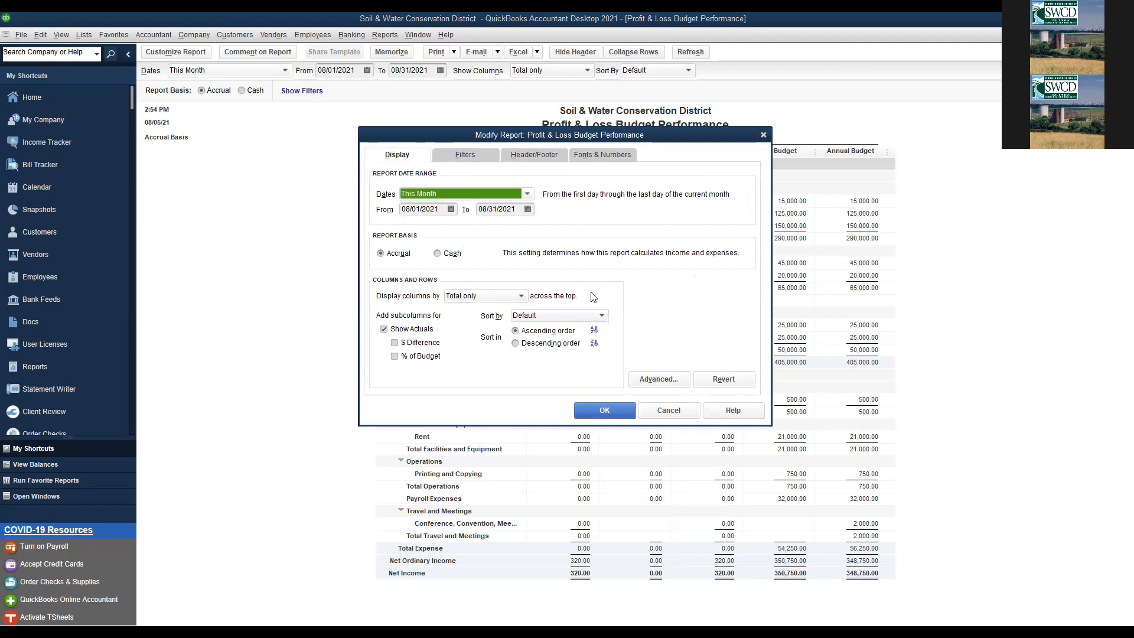
pyautogui.click(676, 409)
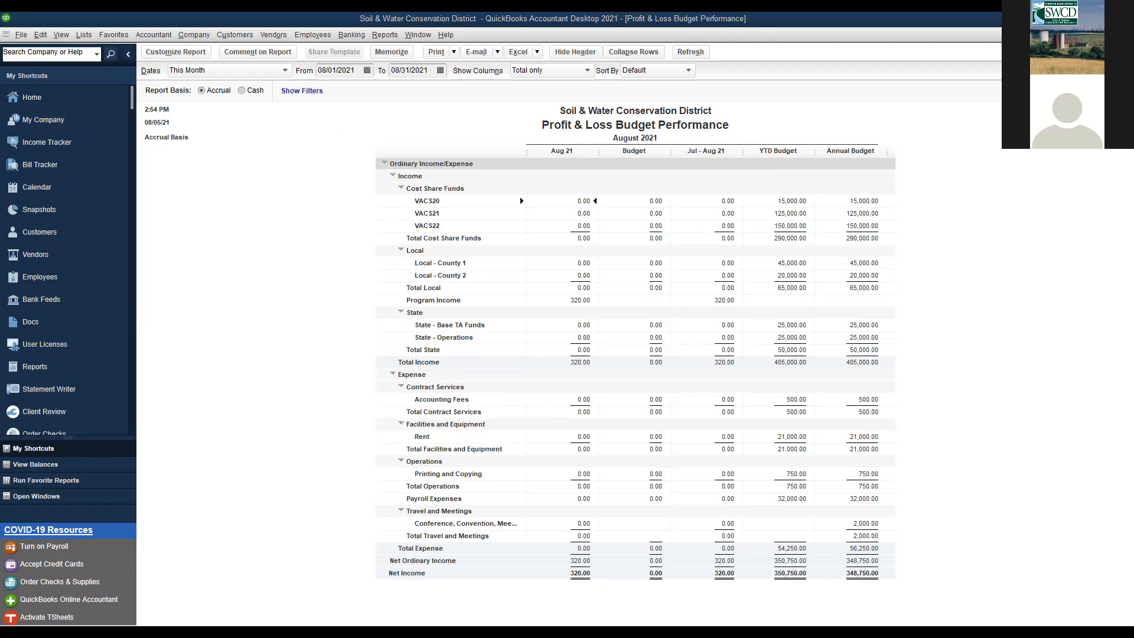
# - Close the Budget Performance and Budget vs. Actual reports, skipping the memorize prompt
pyautogui.press('Escape')
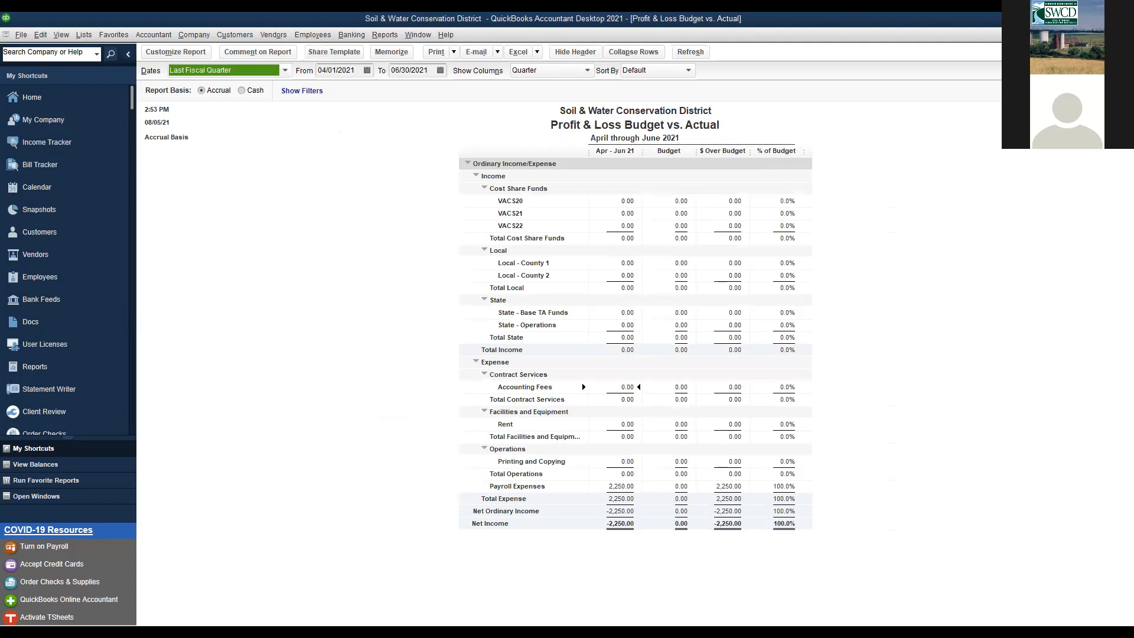
pyautogui.press('Escape')
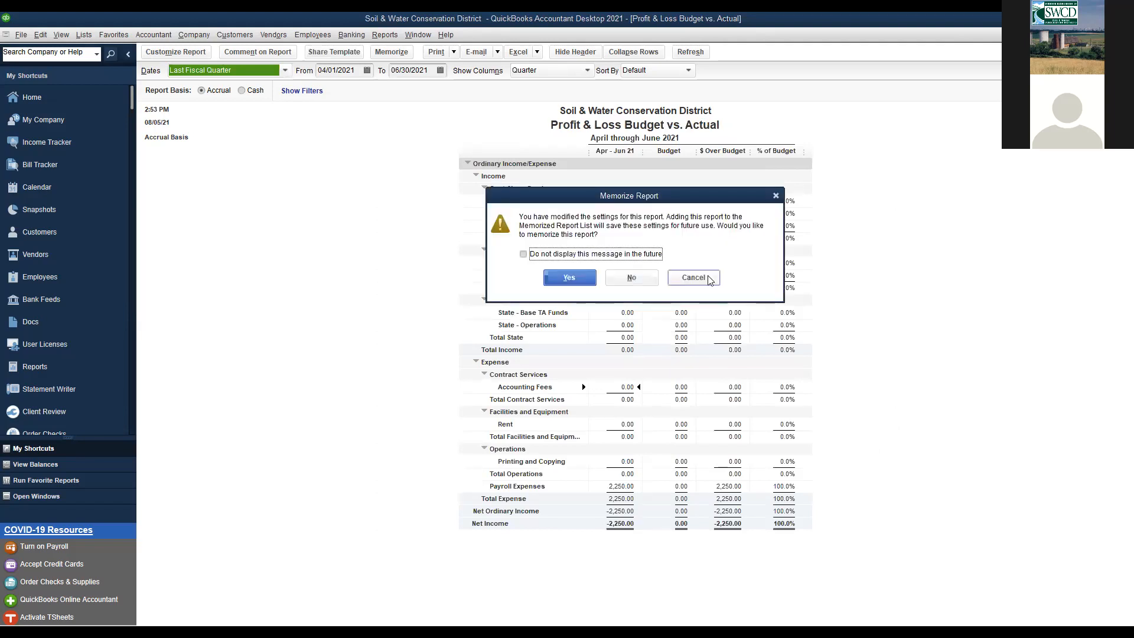
pyautogui.click(709, 286)
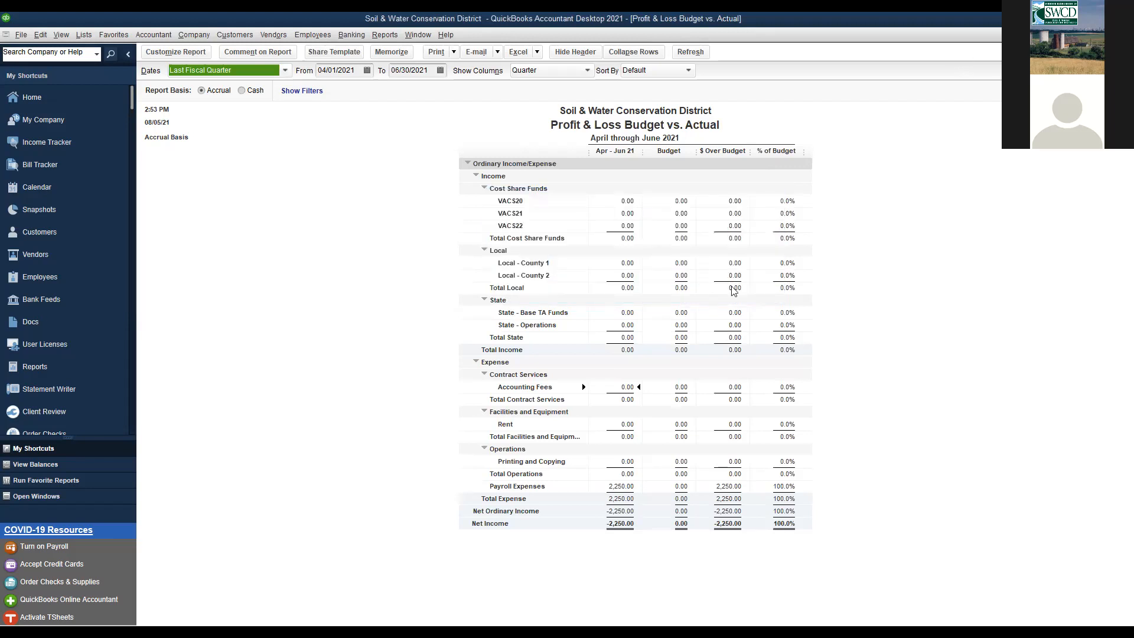
pyautogui.press('Escape')
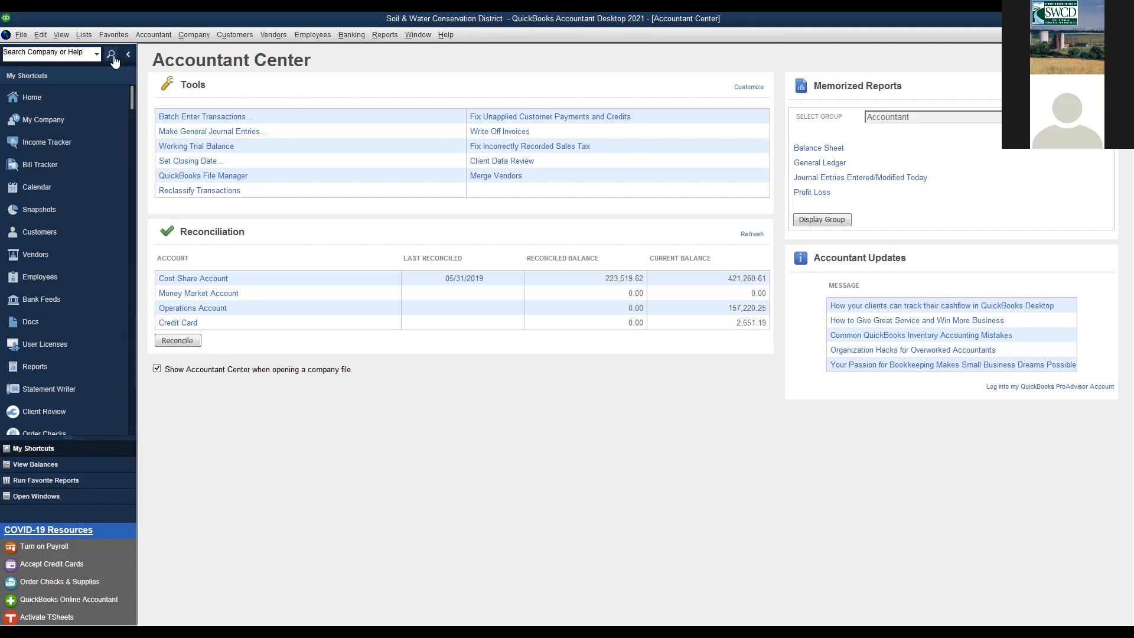
# - Open the Item List with its Consulting hours item and bring up the Item button menu
pyautogui.click(89, 33)
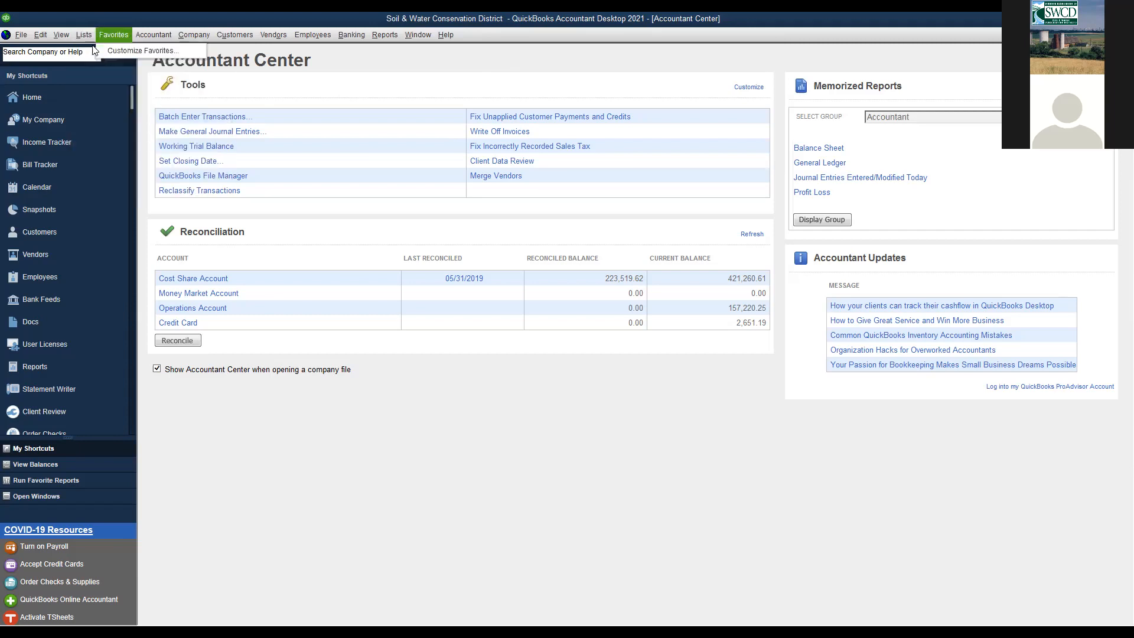
pyautogui.click(89, 62)
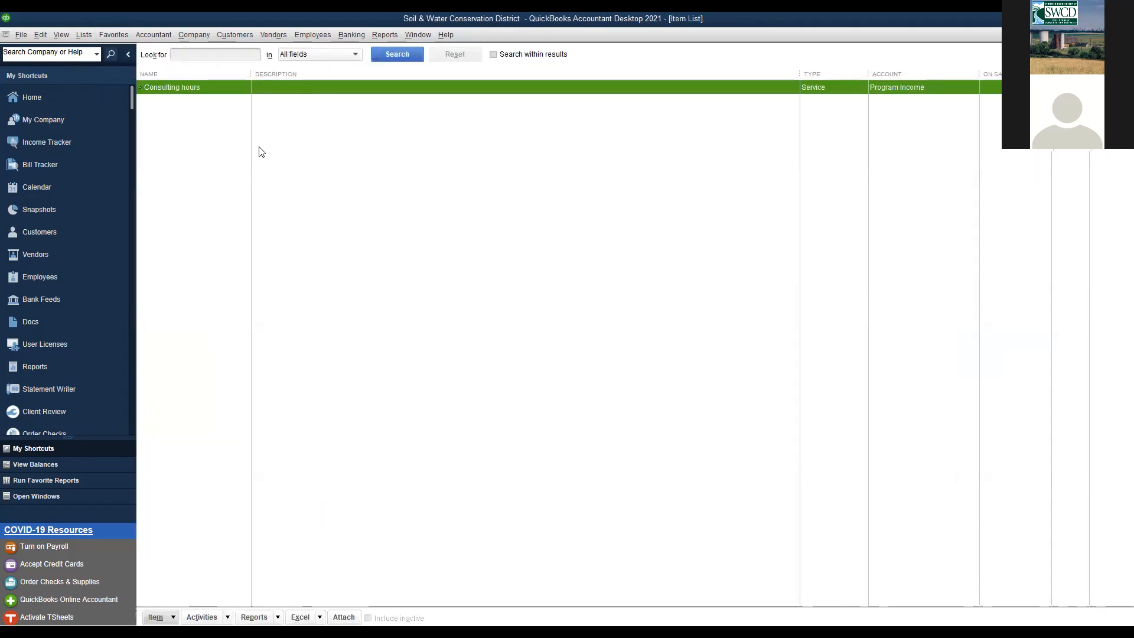
pyautogui.hotkey('ctrl', 'n')
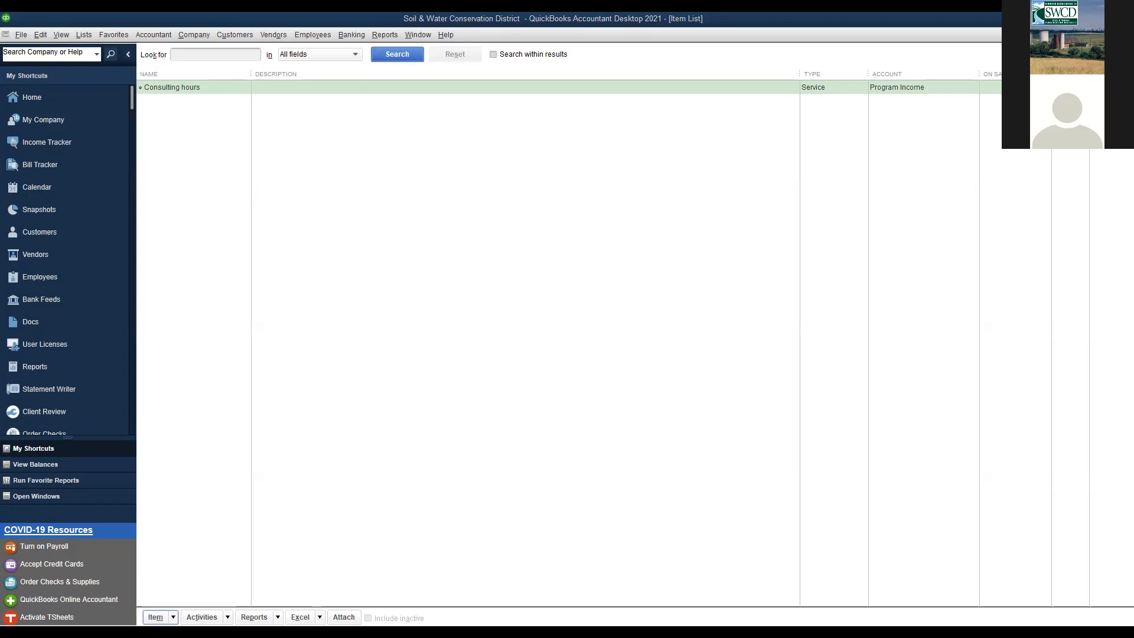
pyautogui.click(173, 616)
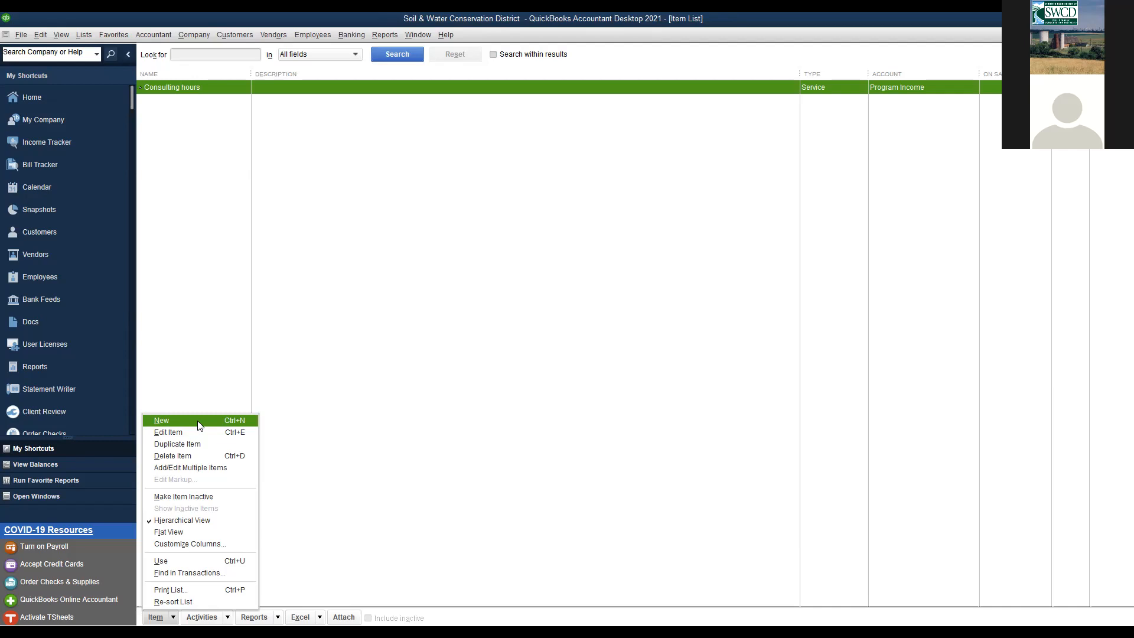
# - Open a blank New Item form, which defaults to the Service type
pyautogui.click(198, 424)
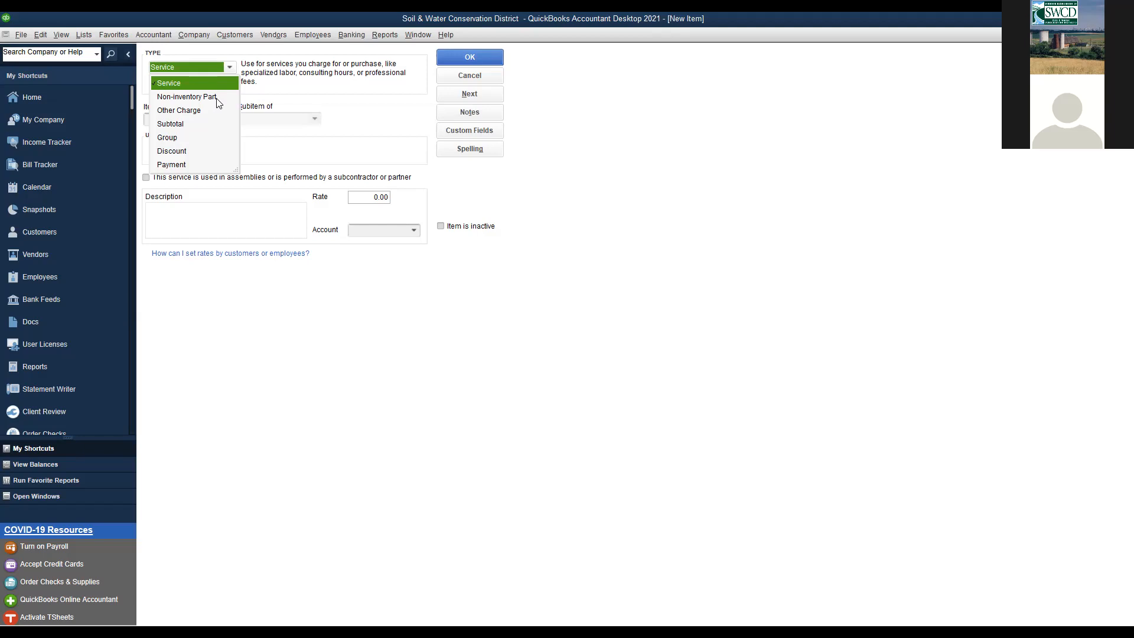
# - Define the new item as a Non-inventory Part named 'brooms' priced at 10.00
pyautogui.click(217, 99)
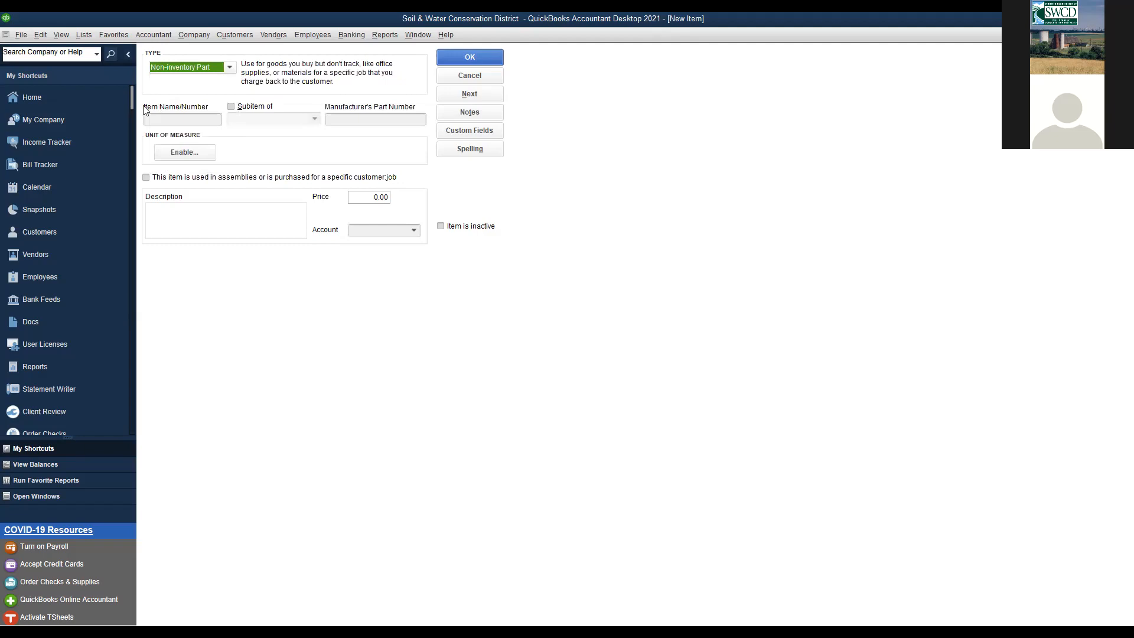
pyautogui.press('Tab')
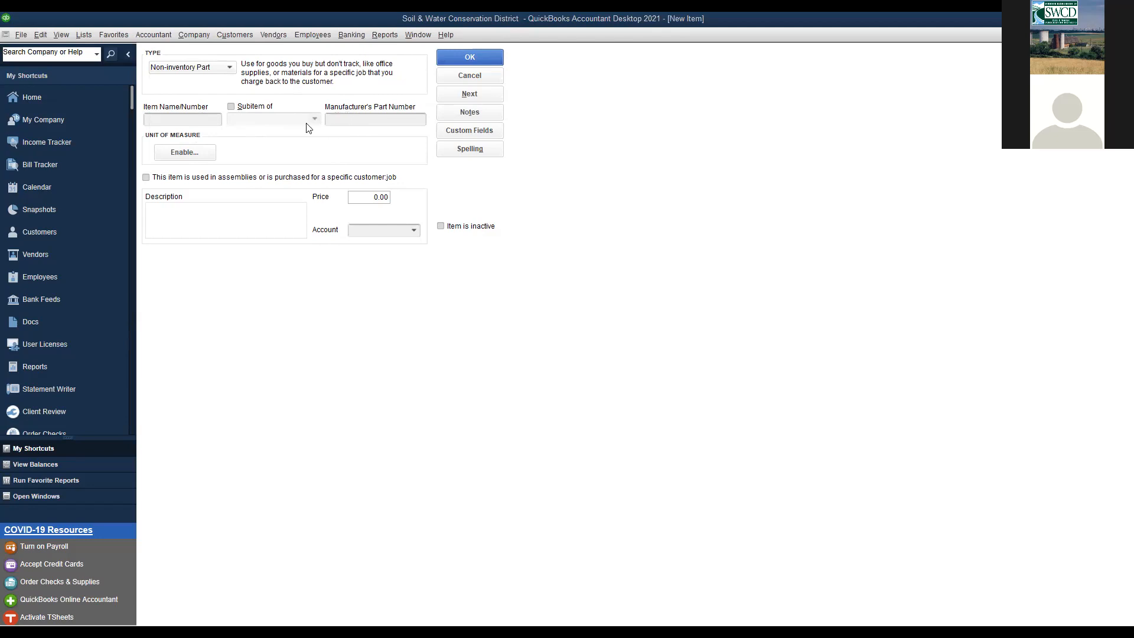
pyautogui.click(201, 120)
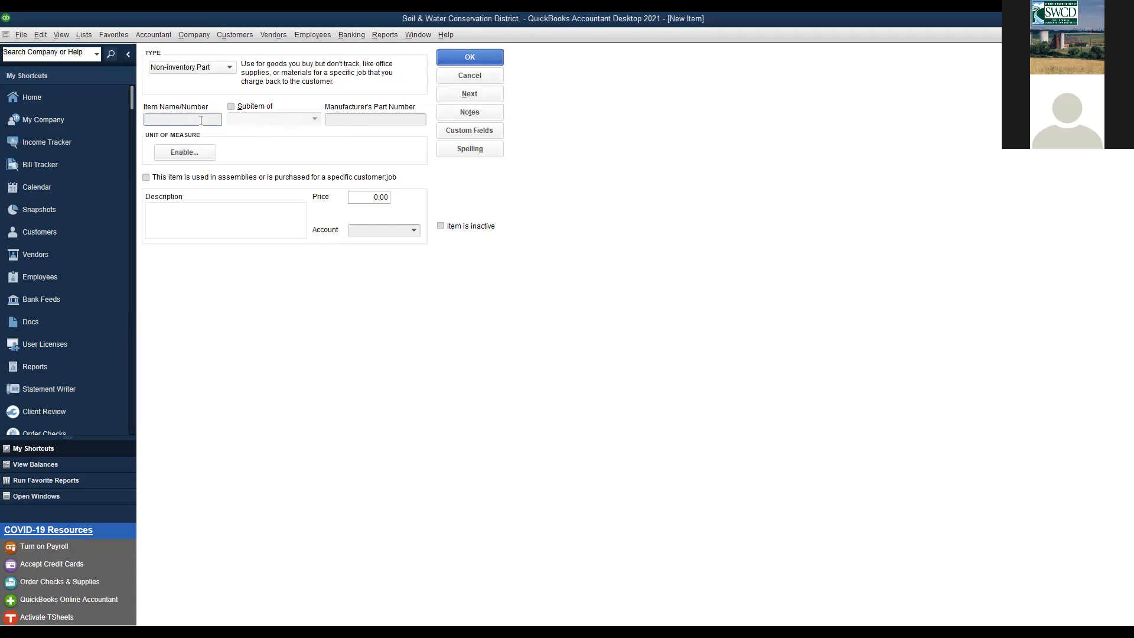
pyautogui.write('brooms')
pyautogui.click(238, 212)
pyautogui.click(371, 197)
pyautogui.write('10')
# - Show the item's Account list and scroll it back to the top
pyautogui.click(378, 230)
pyautogui.click(414, 230)
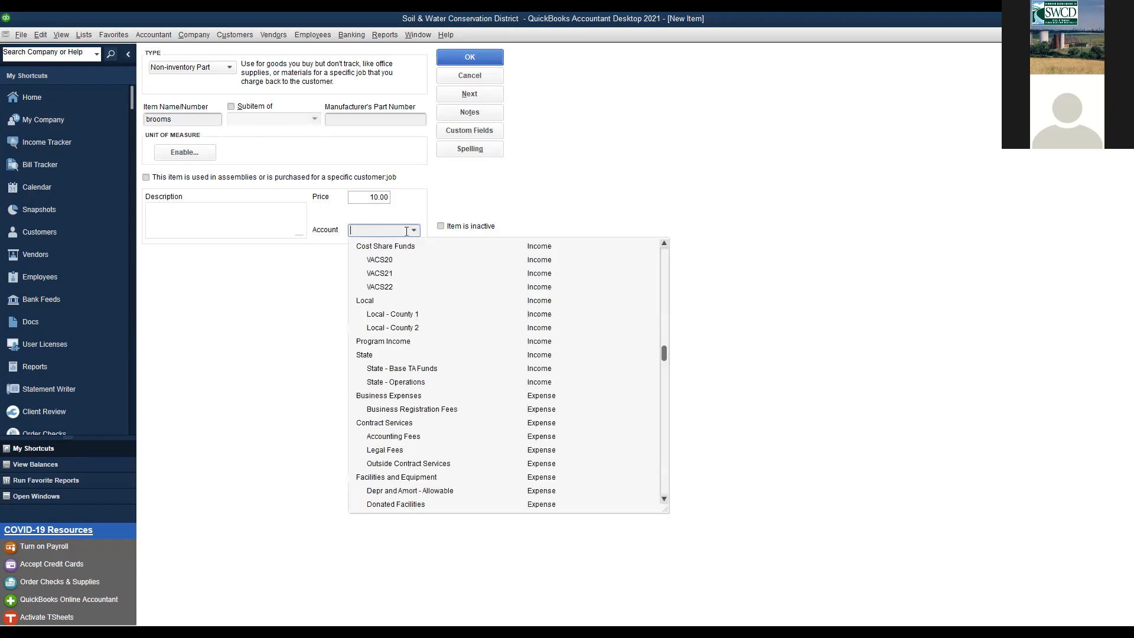
pyautogui.click(421, 208)
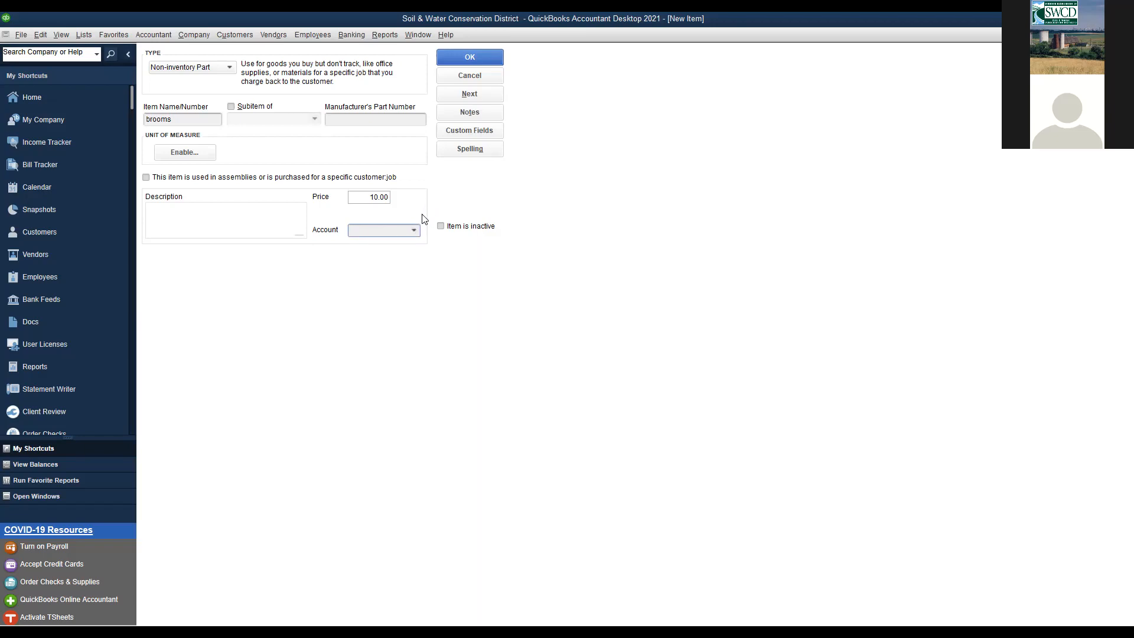
pyautogui.click(414, 231)
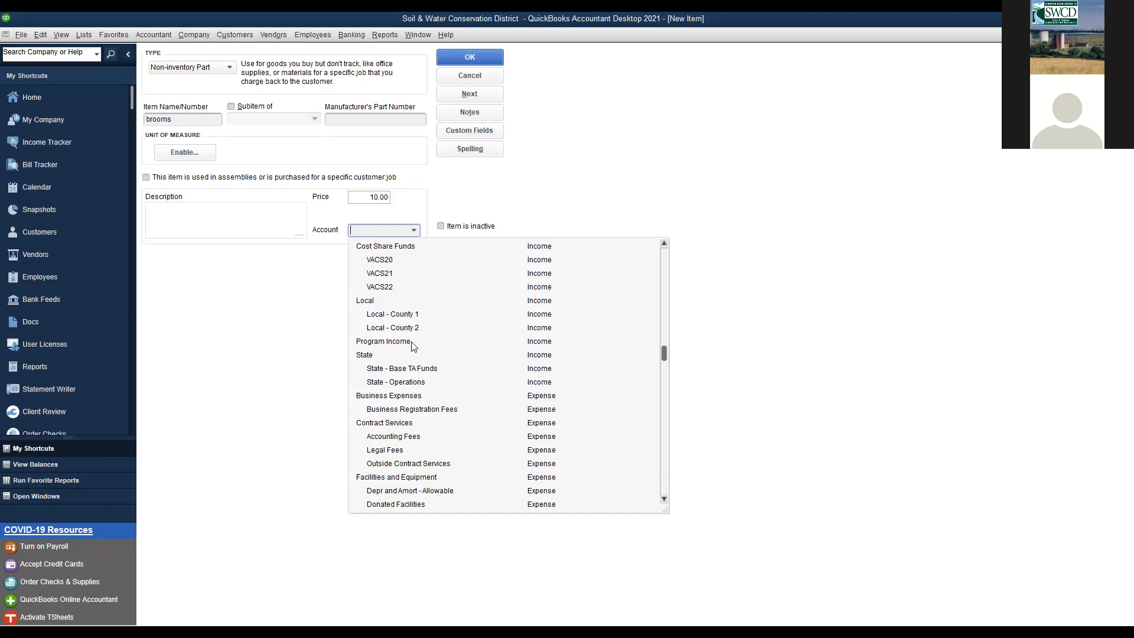
pyautogui.scroll(5, 466, 325)
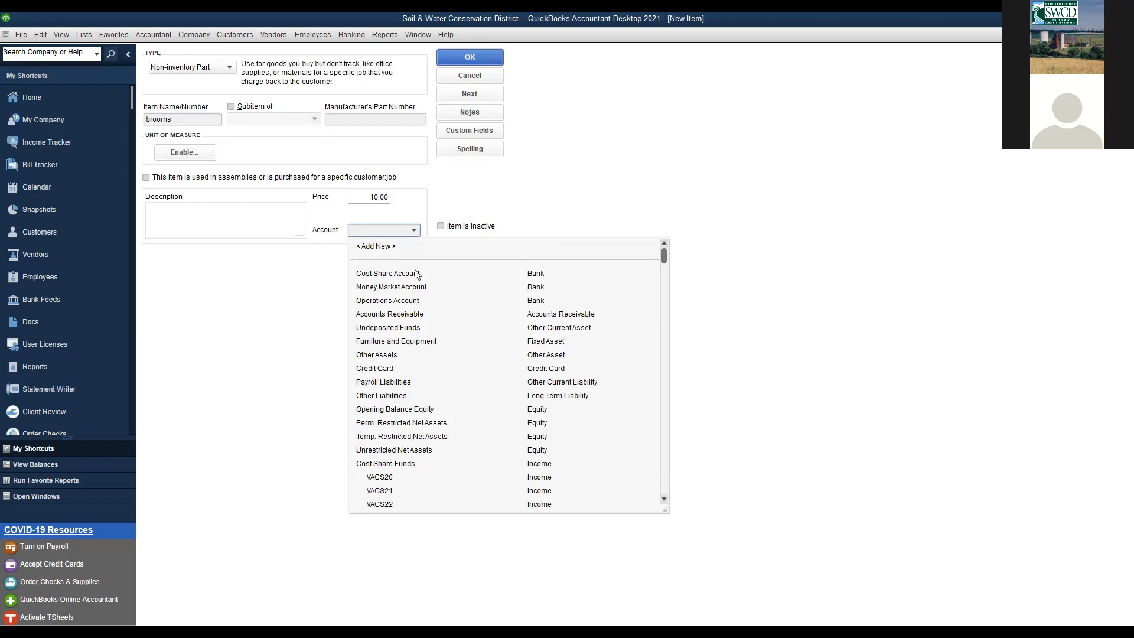
# - Add a new Income account named 'Rain Barrels' and assign it to the brooms item
pyautogui.click(391, 247)
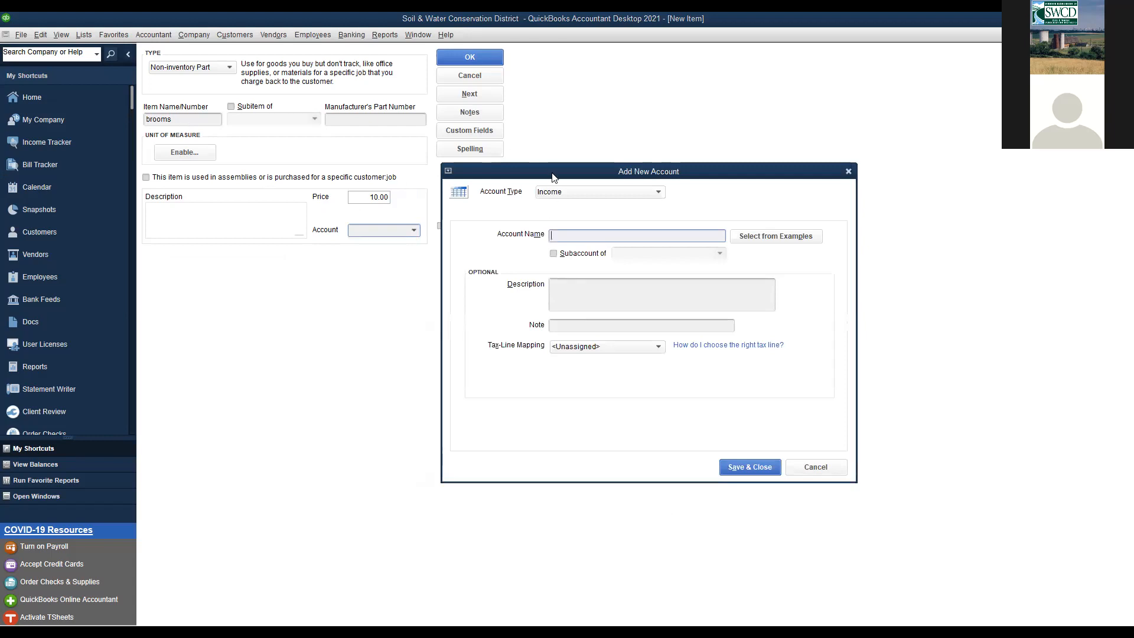
pyautogui.moveTo(550, 178); pyautogui.dragTo(491, 148)
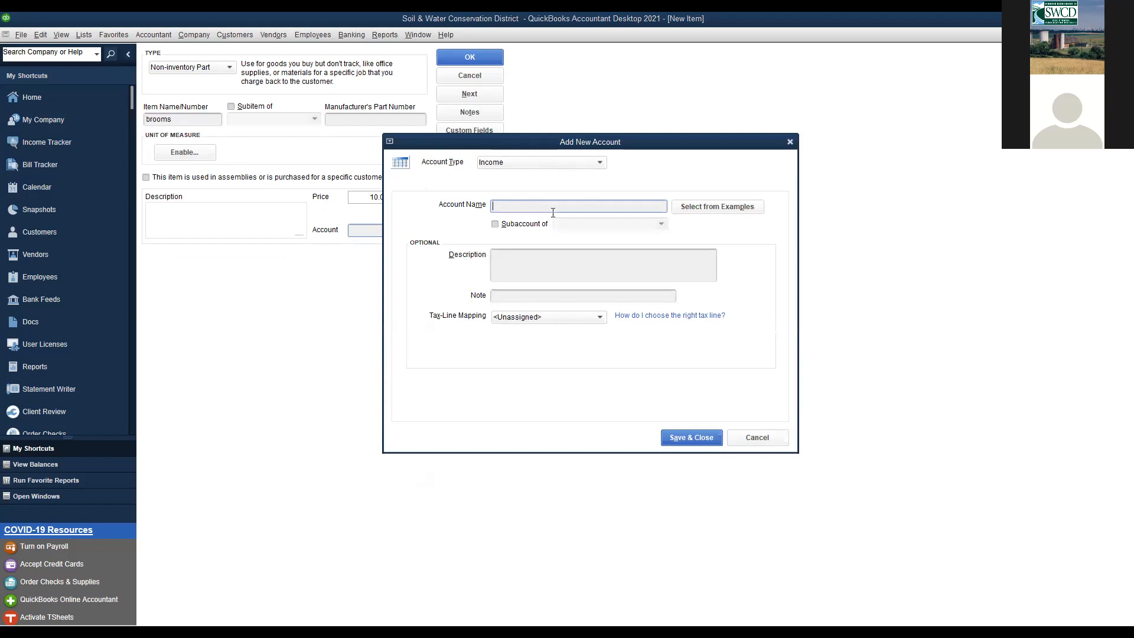
pyautogui.moveTo(525, 141); pyautogui.dragTo(568, 149)
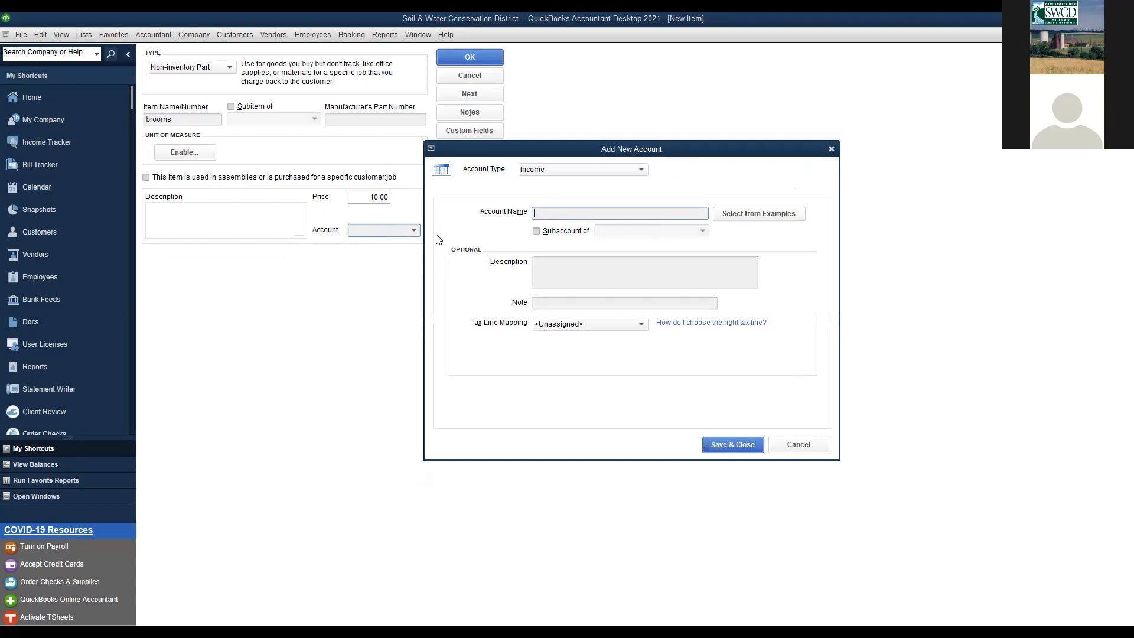
pyautogui.write('Rain Barrels')
pyautogui.click(743, 443)
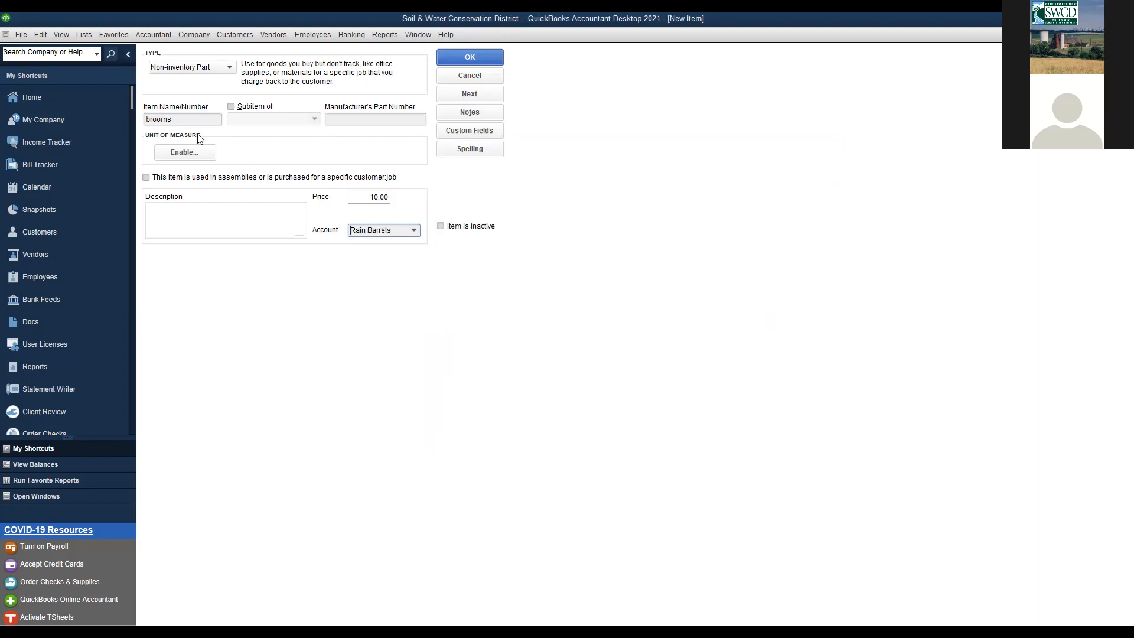
# - Change the item name from 'brooms' to 'Rain Barrels' and save the item
pyautogui.moveTo(195, 120); pyautogui.dragTo(138, 129)
pyautogui.write('Rain Barrels')
pyautogui.click(464, 60)
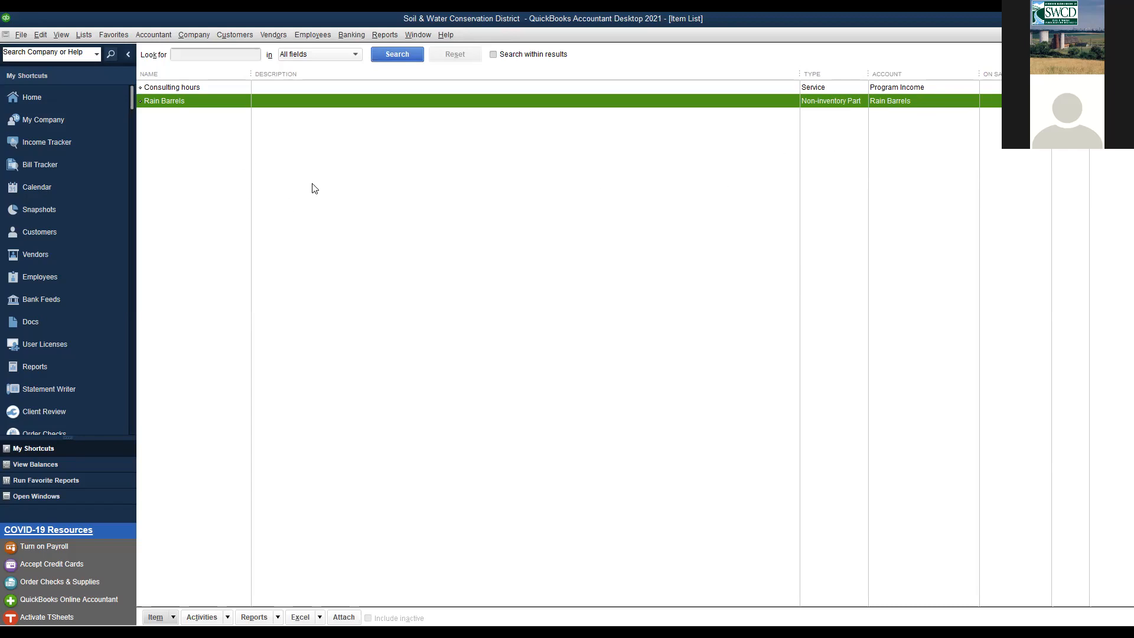
# - Go to the Customer Center from the Customers menu
pyautogui.click(240, 34)
pyautogui.click(246, 52)
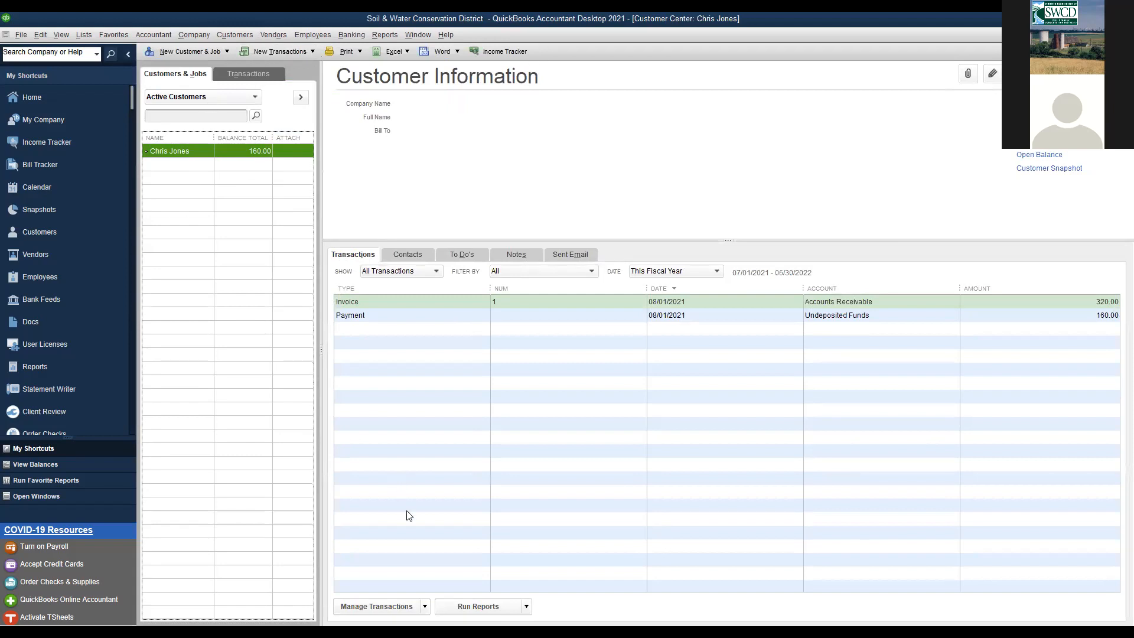
# - Start a sales order, discard it unsaved, and close the Customer Center and Item List
pyautogui.click(242, 33)
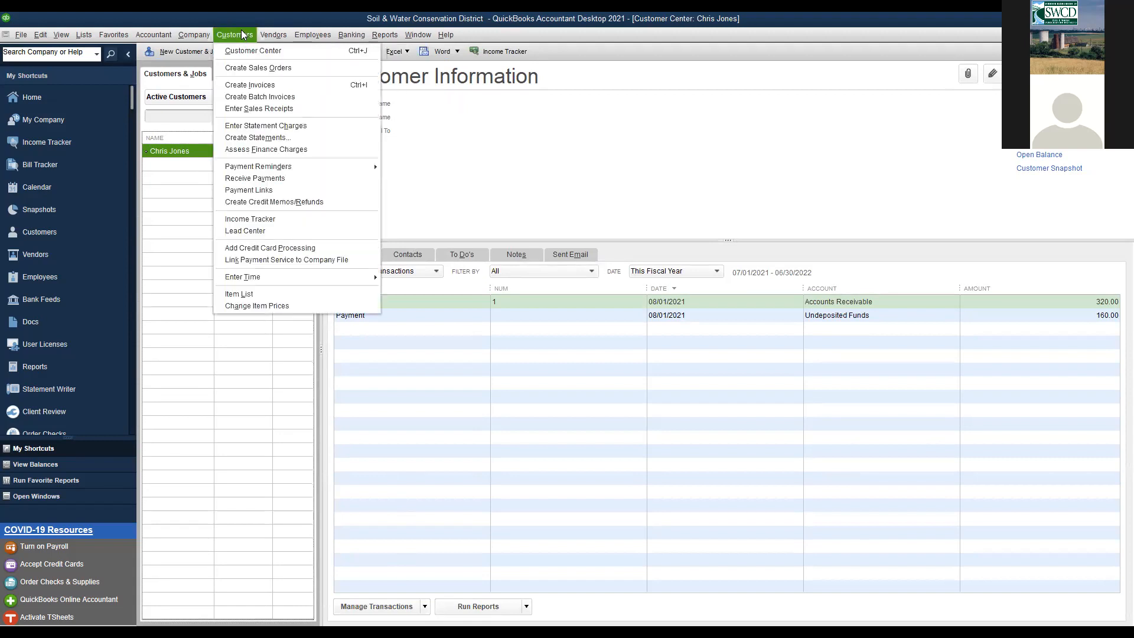
pyautogui.click(241, 34)
pyautogui.click(285, 34)
pyautogui.moveTo(200, 34)
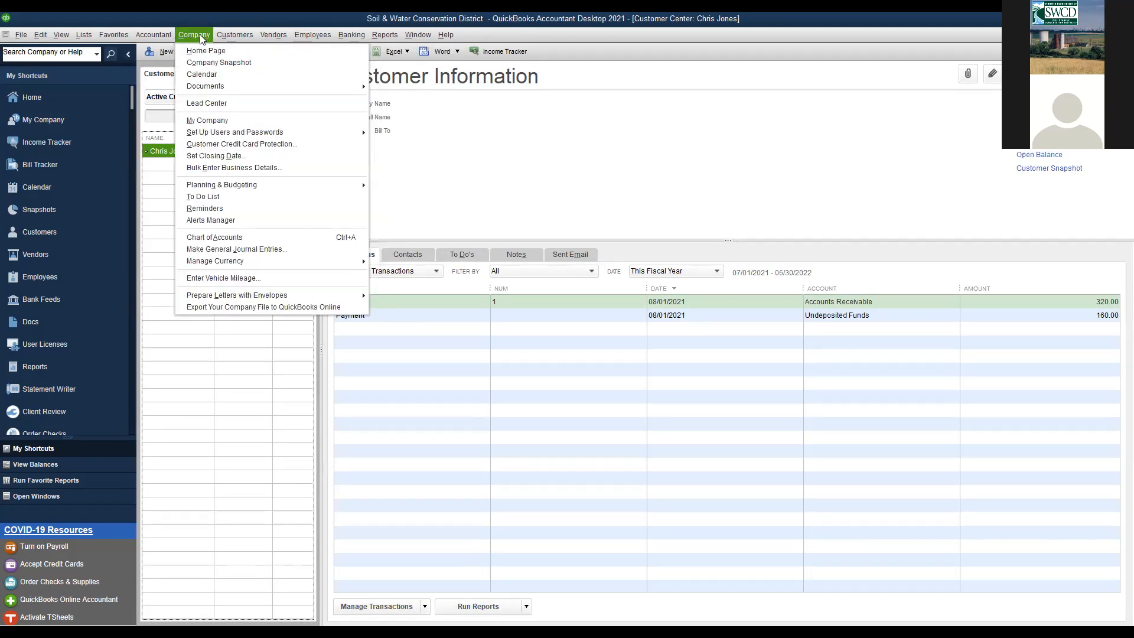
pyautogui.moveTo(268, 35)
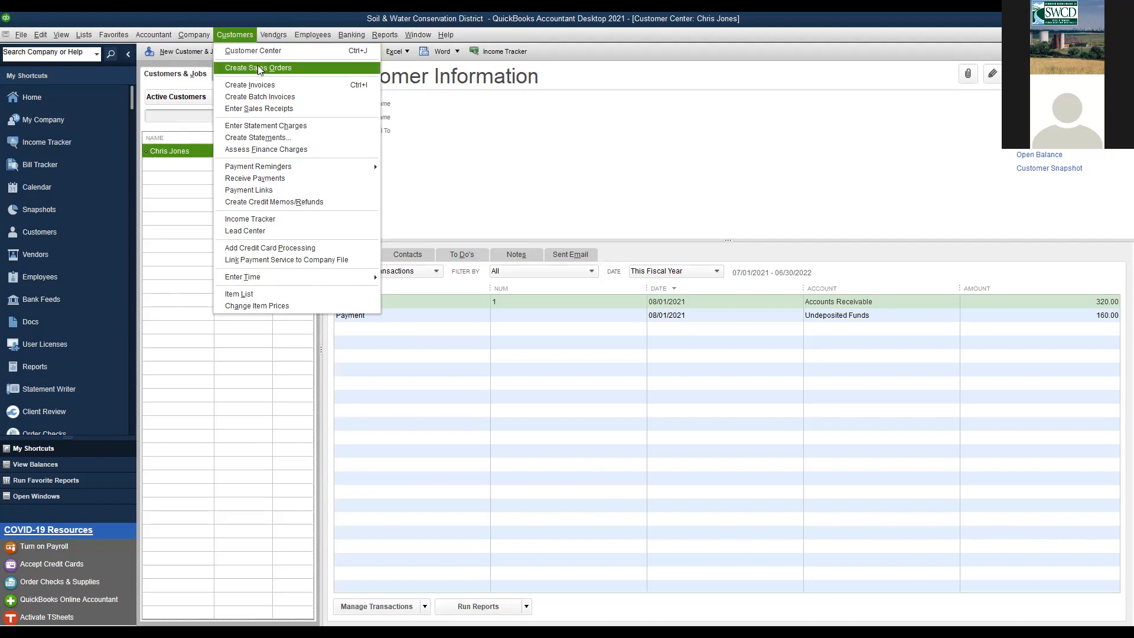
pyautogui.click(257, 67)
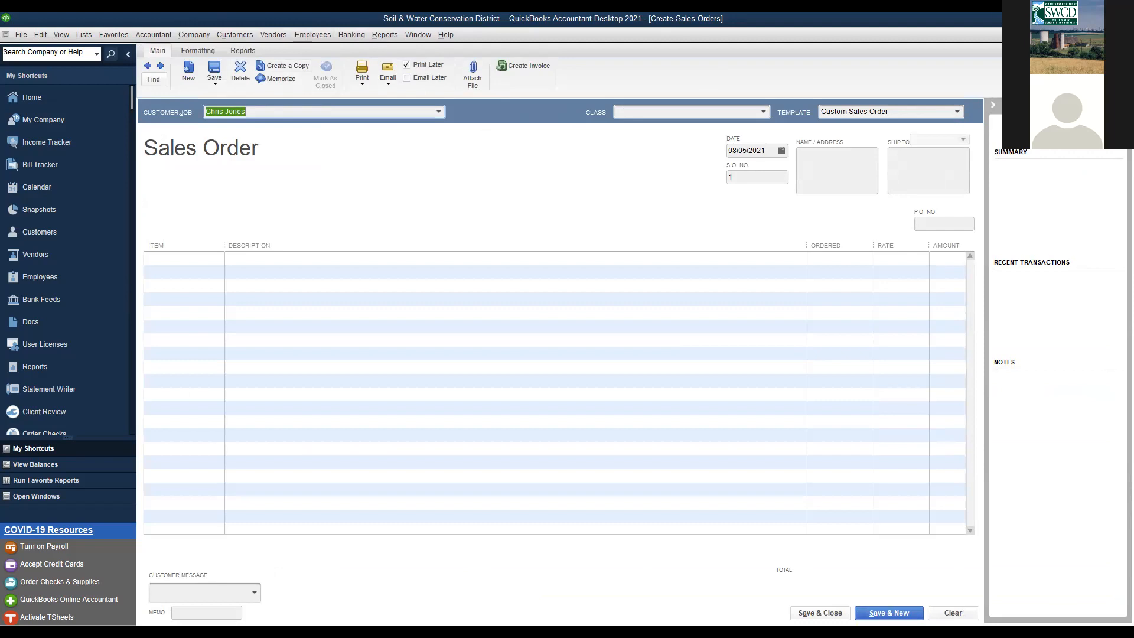
pyautogui.click(1127, 35)
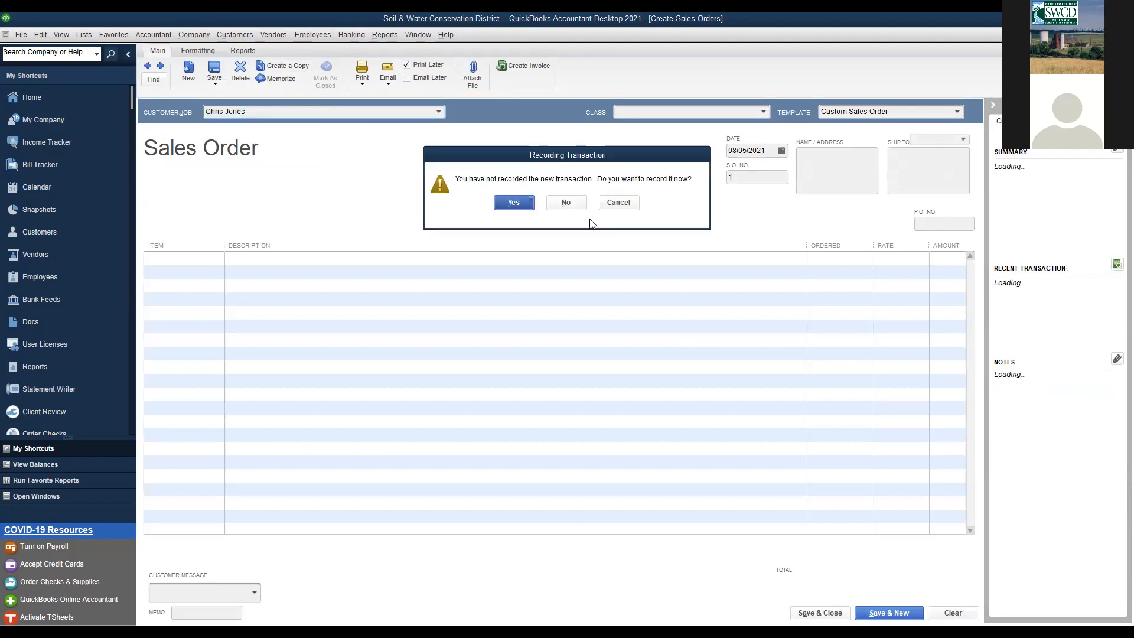
pyautogui.click(559, 203)
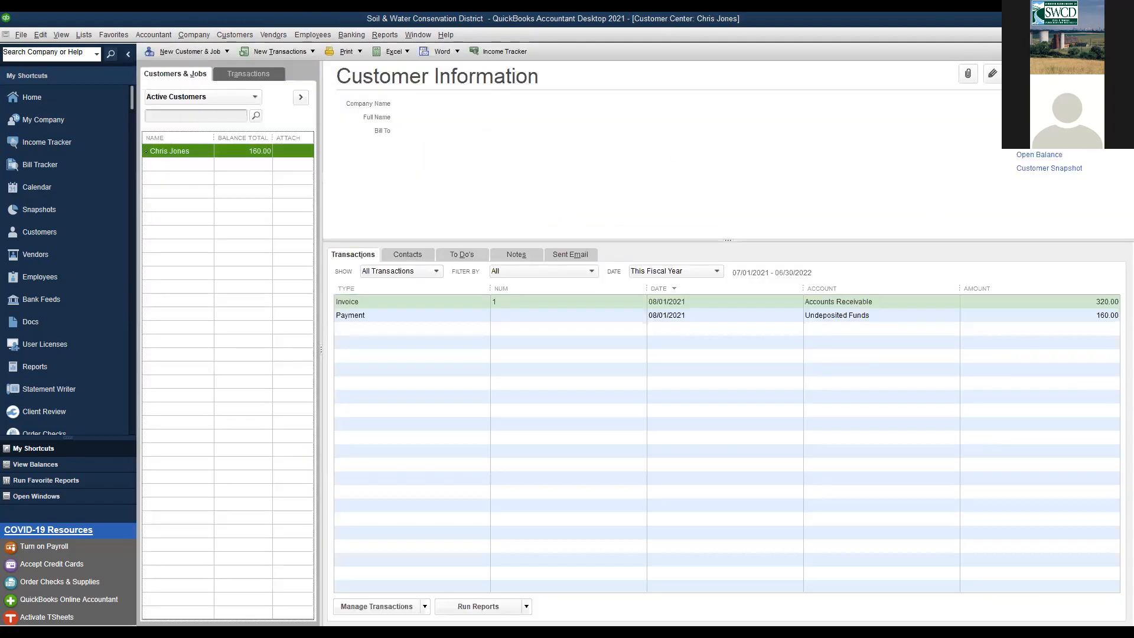
pyautogui.click(1127, 34)
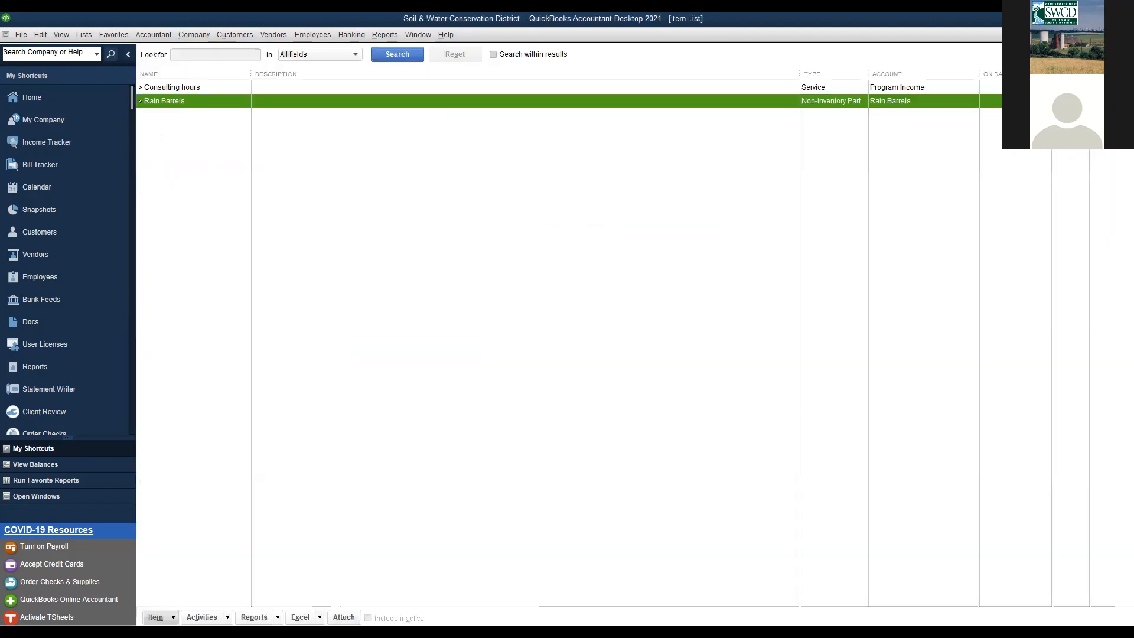
pyautogui.click(1127, 34)
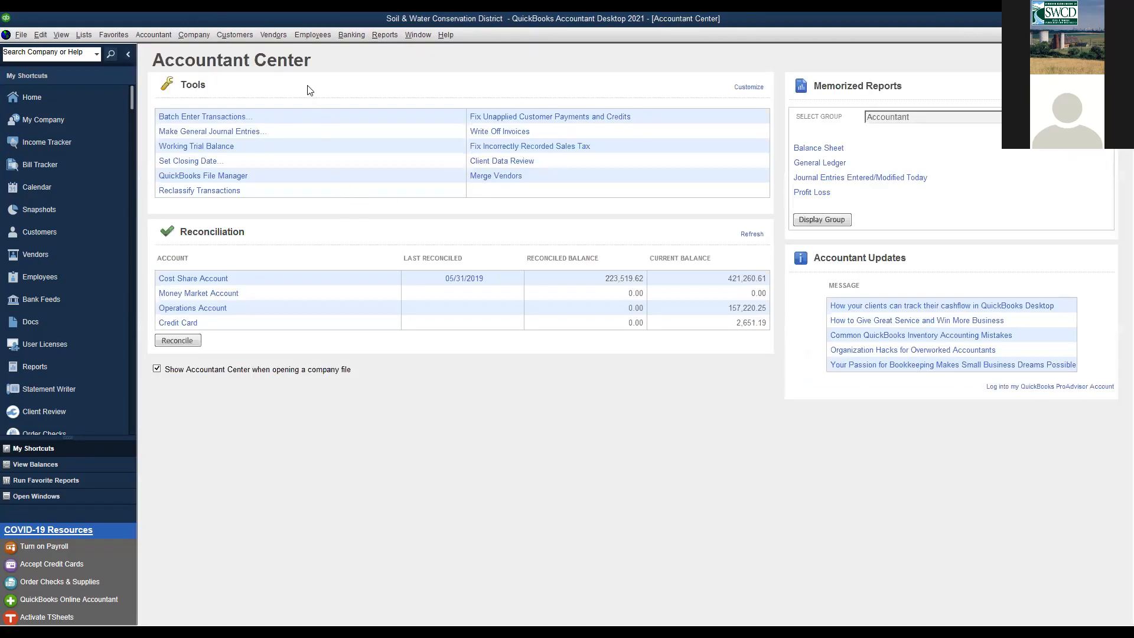
# - Reopen the Customer Center from the Customers menu
pyautogui.click(21, 34)
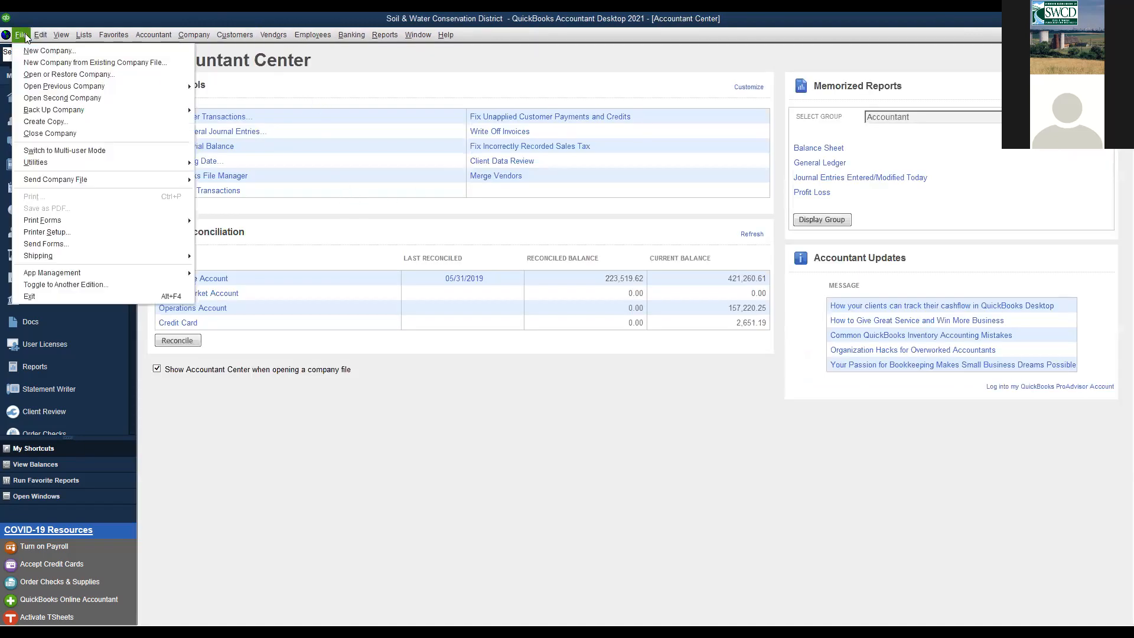
pyautogui.moveTo(53, 34)
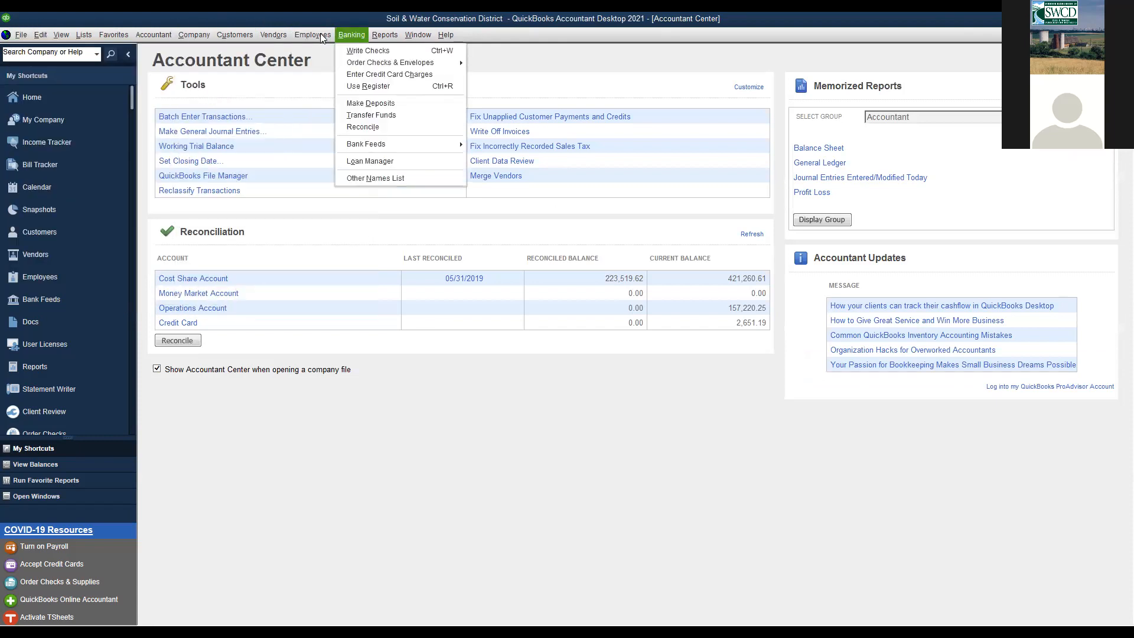
pyautogui.moveTo(277, 35)
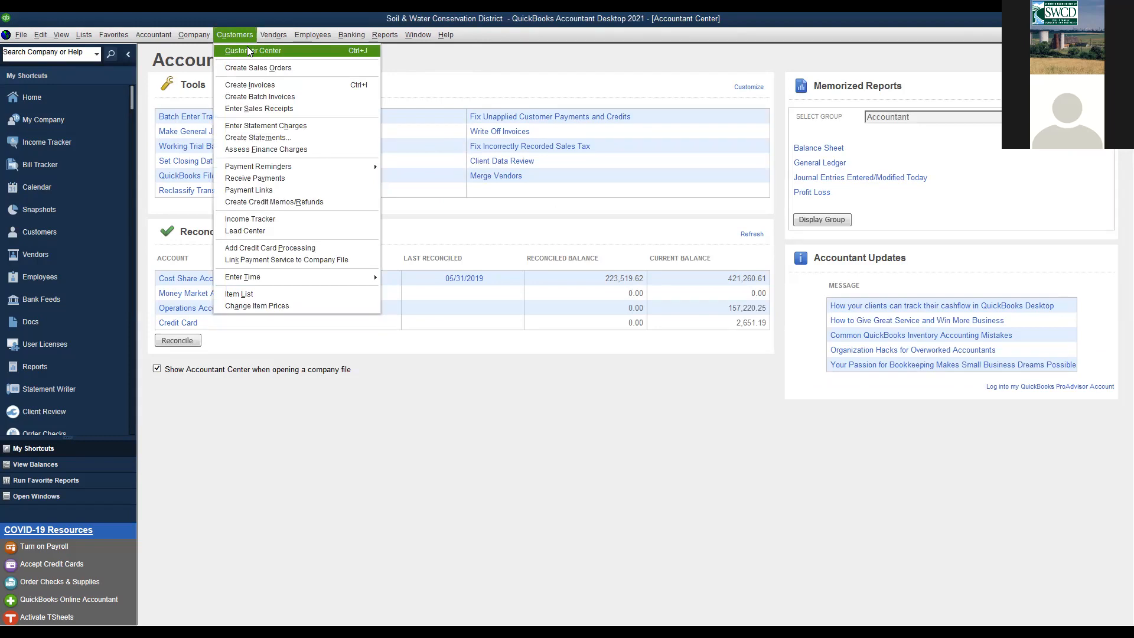
pyautogui.click(247, 51)
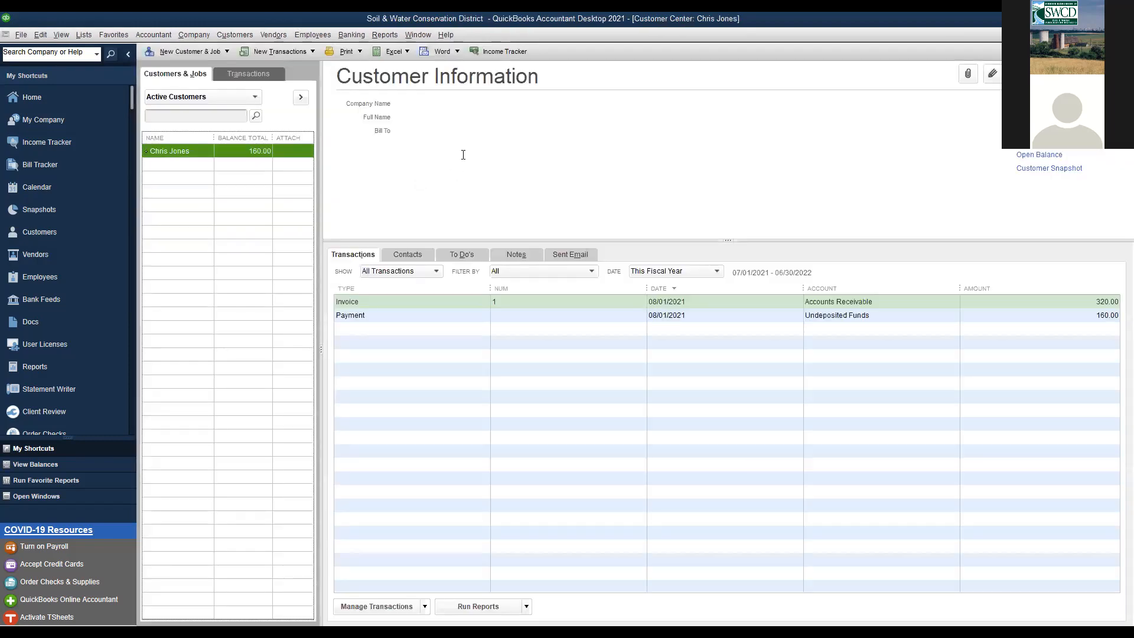
# - Review the existing customer's details without changes, then list the new-transaction options
pyautogui.doubleClick(203, 151)
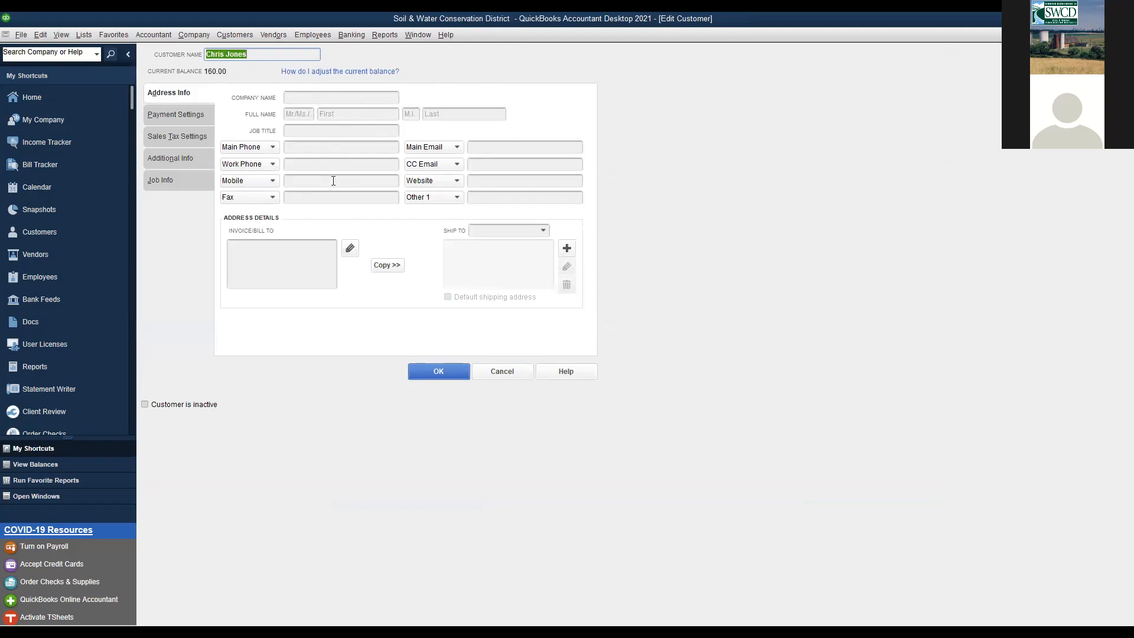
pyautogui.click(444, 371)
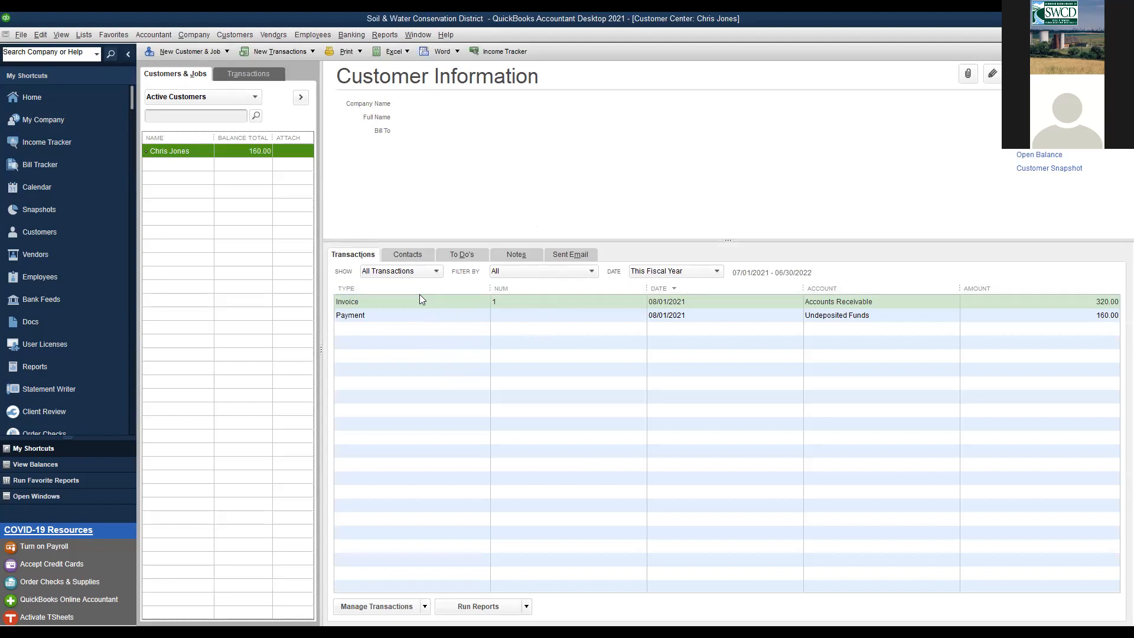
pyautogui.click(425, 608)
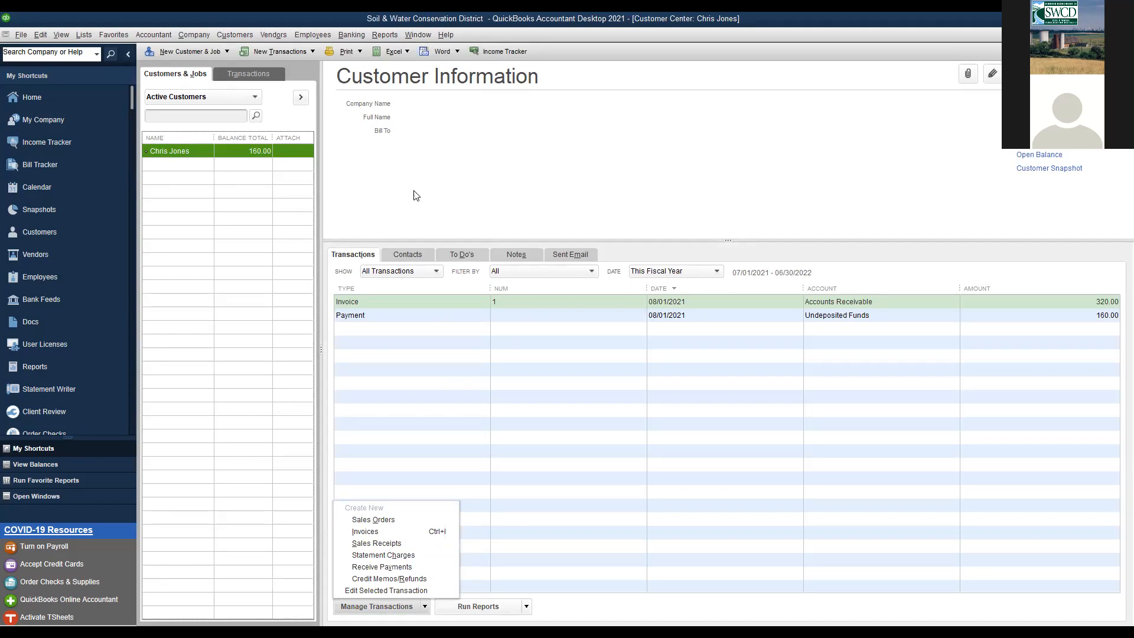
# - Begin a pledge invoice and add a new customer, entered by full name, as its Customer:Job
pyautogui.click(366, 532)
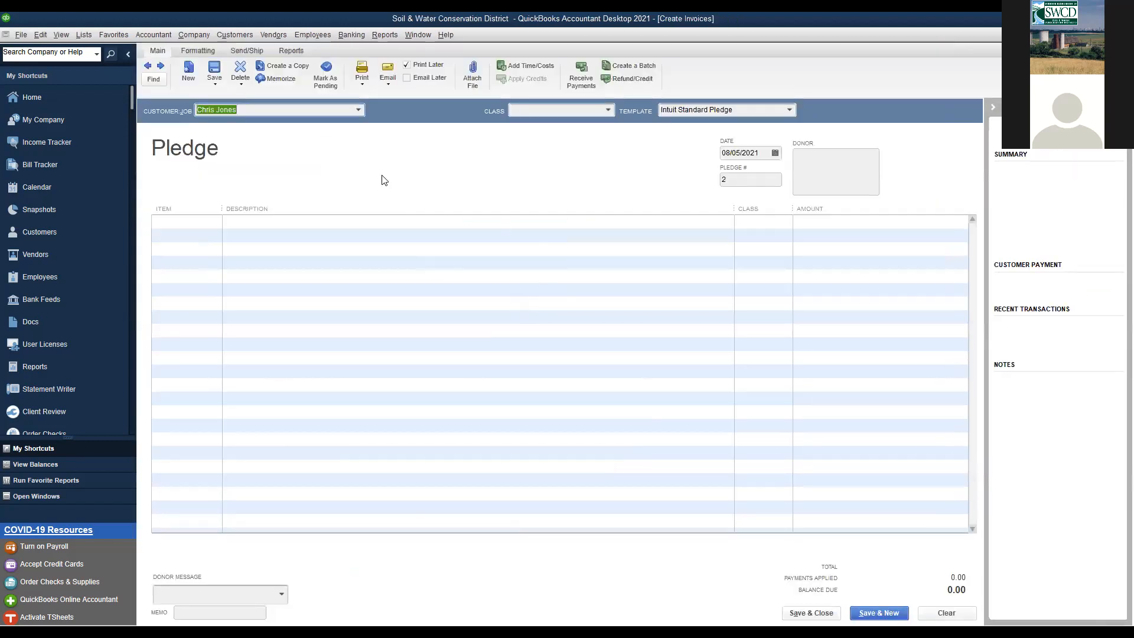
pyautogui.click(358, 109)
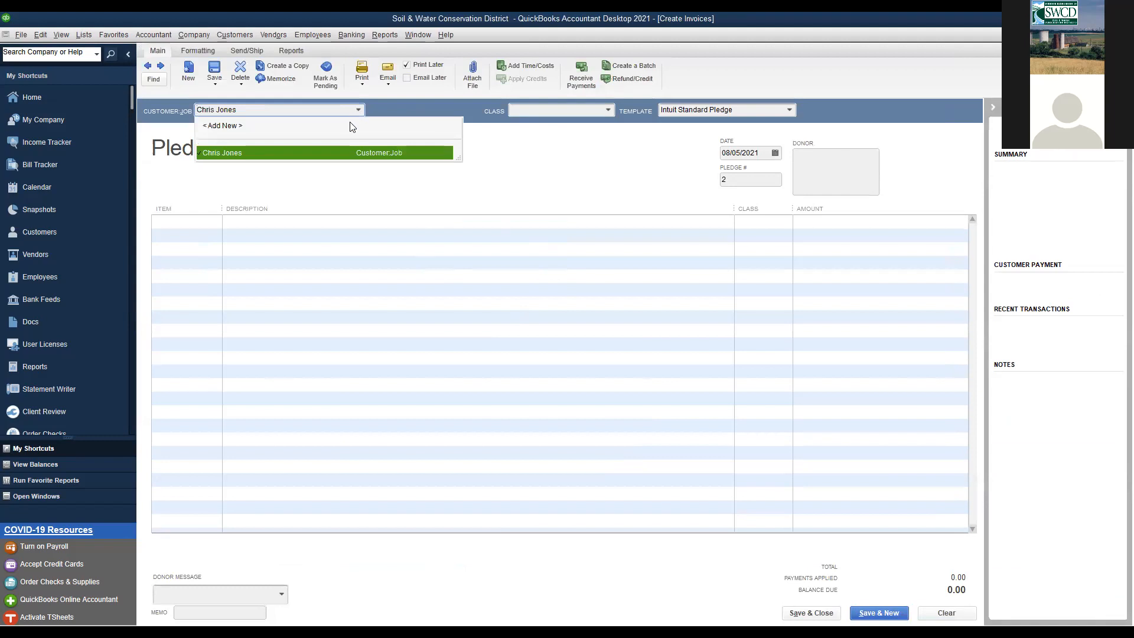
pyautogui.click(239, 127)
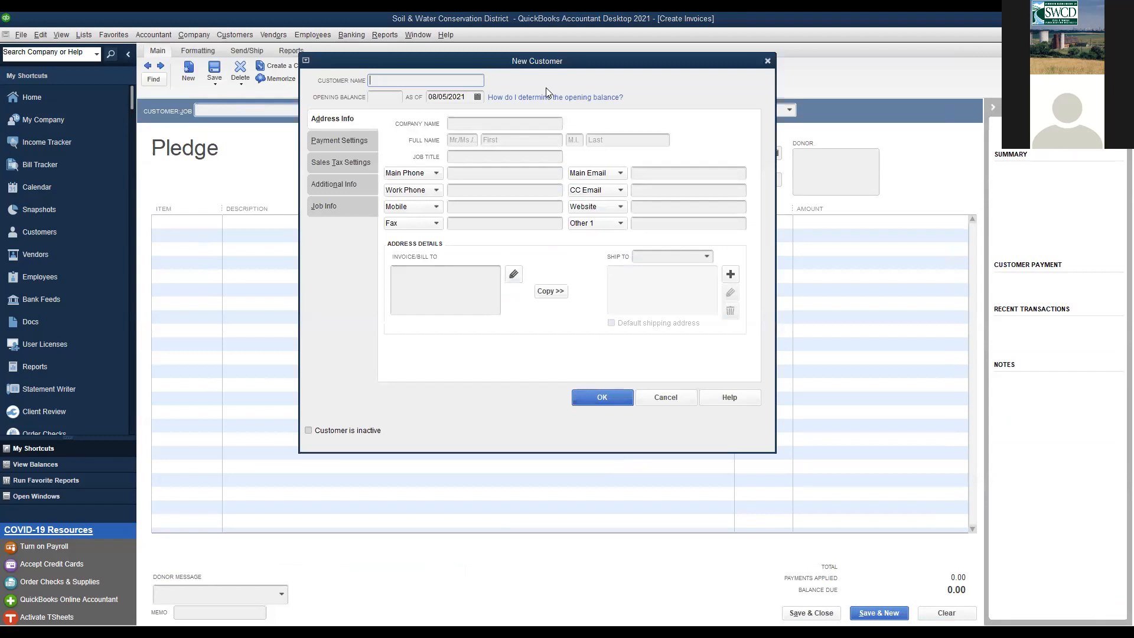
pyautogui.click(611, 398)
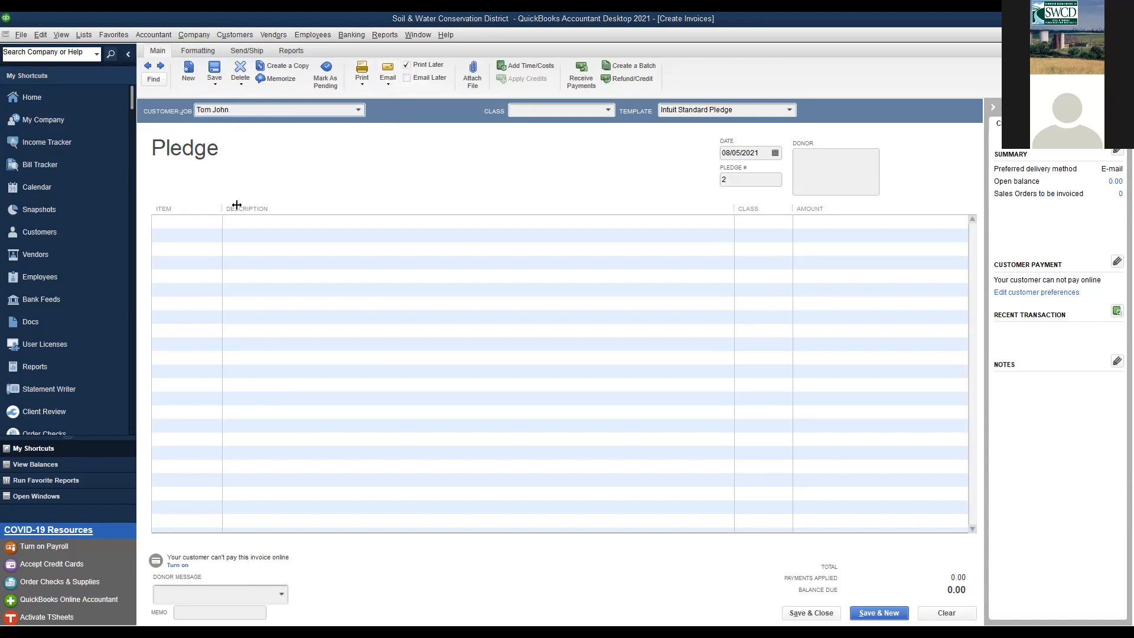
# - Put Rain Barrels on line one, described '2 50 gallon, 2 25 gallon', and show its Class choices
pyautogui.click(181, 224)
pyautogui.click(218, 224)
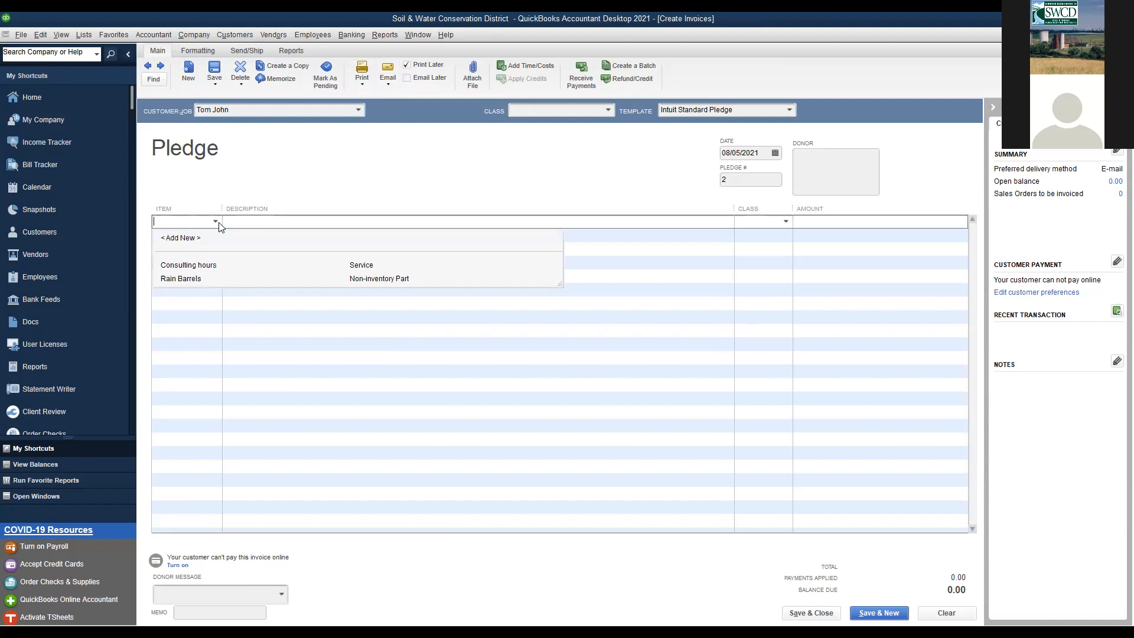
pyautogui.click(181, 279)
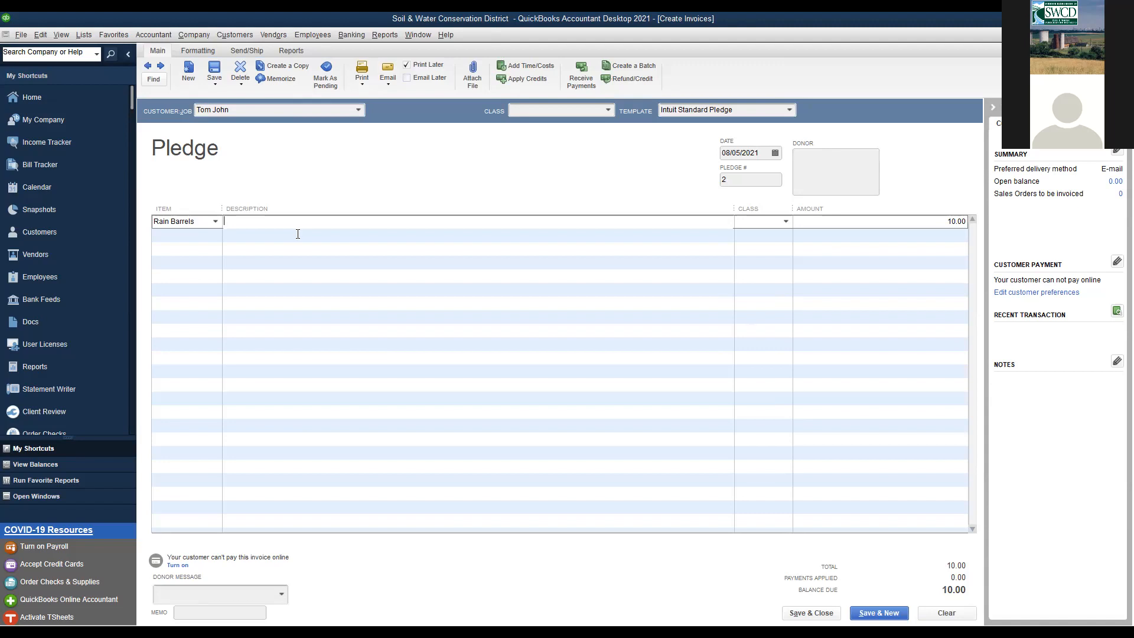
pyautogui.write('2 50 gallon, 2 25 gallon')
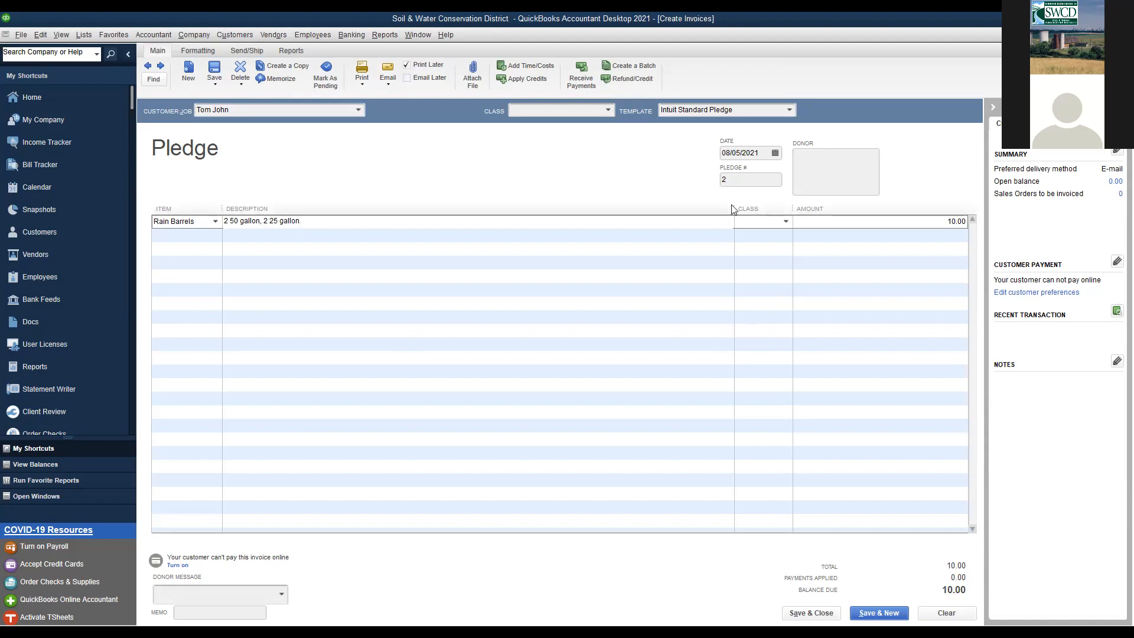
pyautogui.click(786, 223)
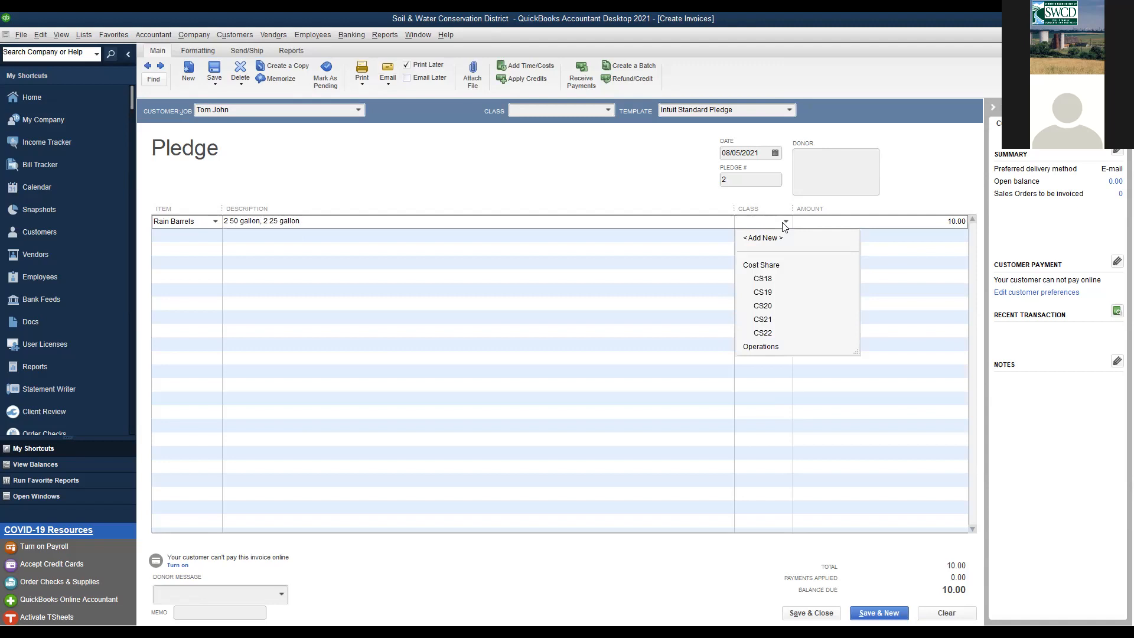
pyautogui.click(571, 180)
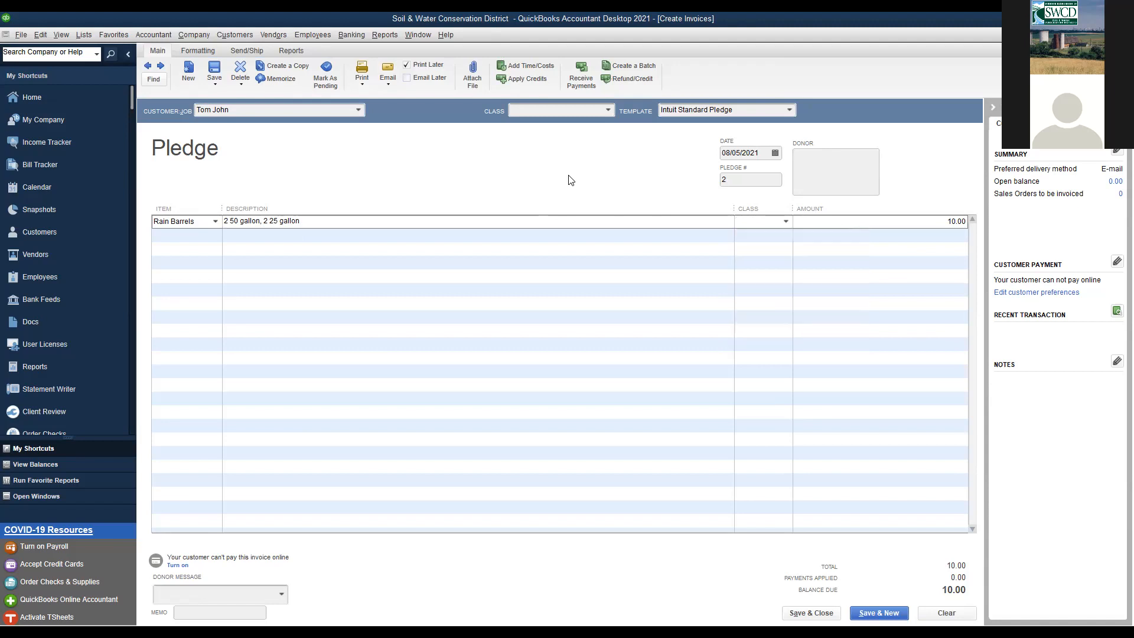
pyautogui.click(785, 222)
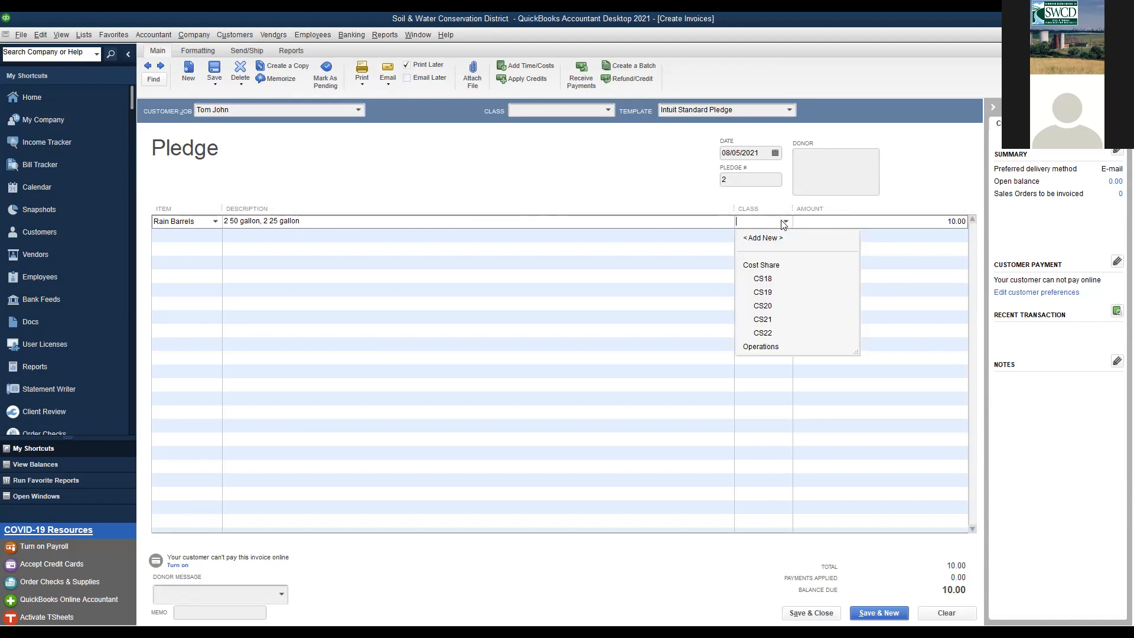
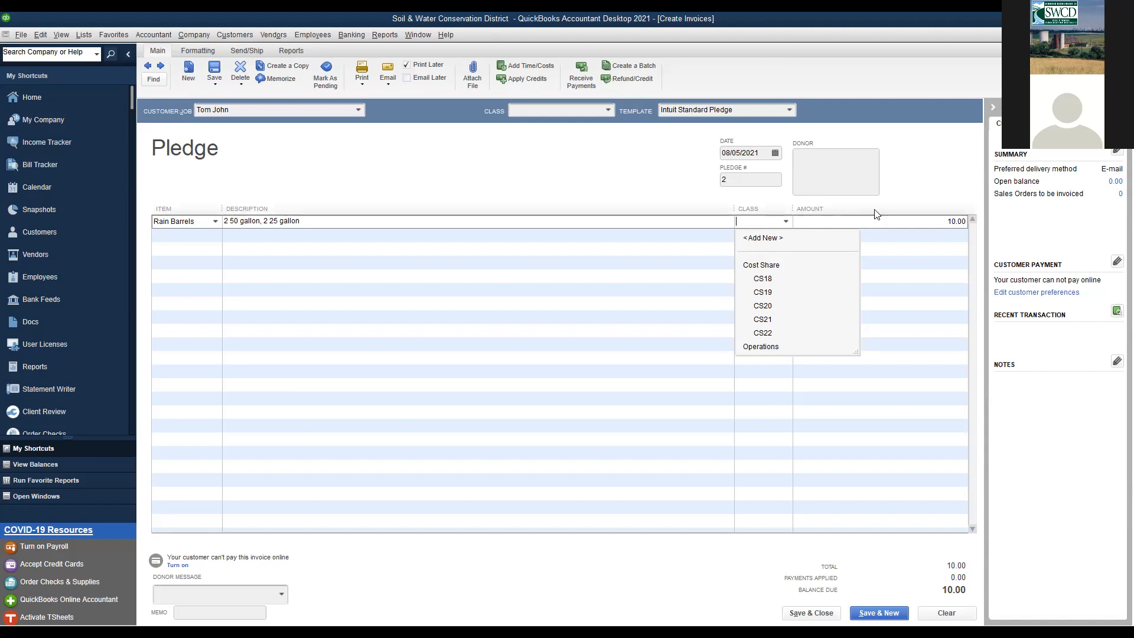
# - Leave the Rain Barrels class blank and change its amount to 40.00, bringing the total to 40.00
pyautogui.press('Tab')
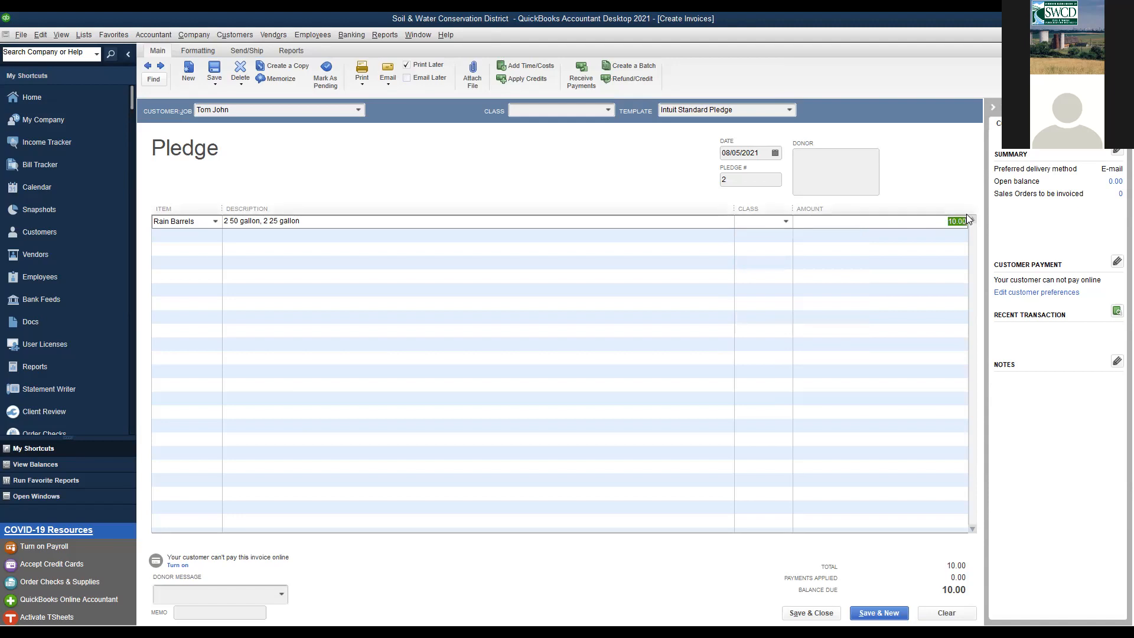
pyautogui.write('40')
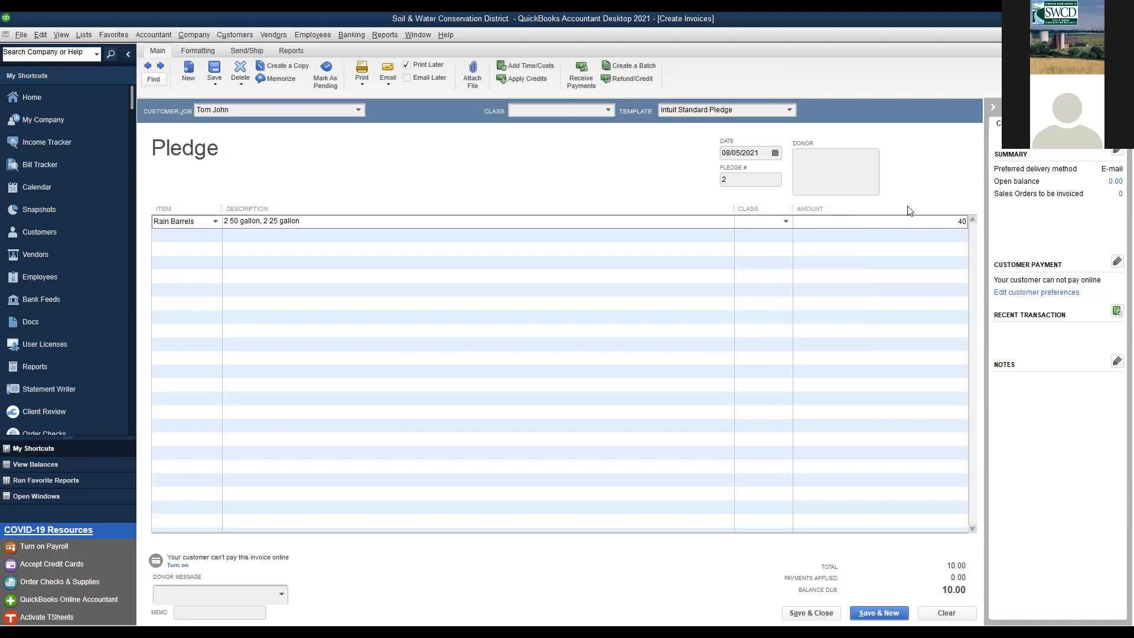
pyautogui.click(897, 241)
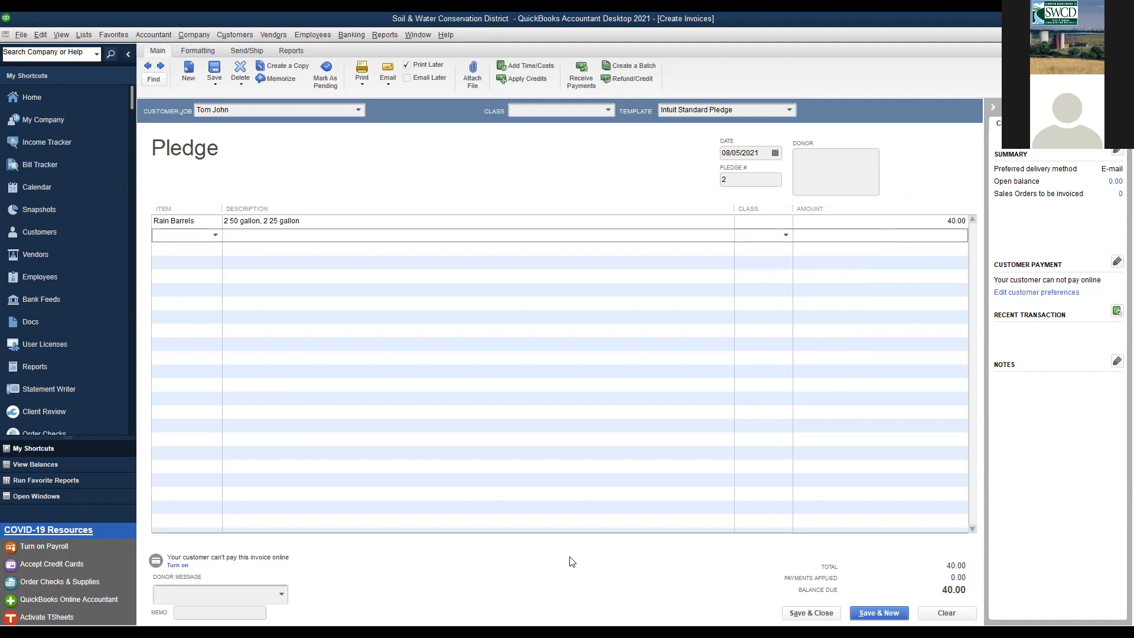
# - Leave the donor message empty and change the pledge number to 10-001
pyautogui.click(282, 595)
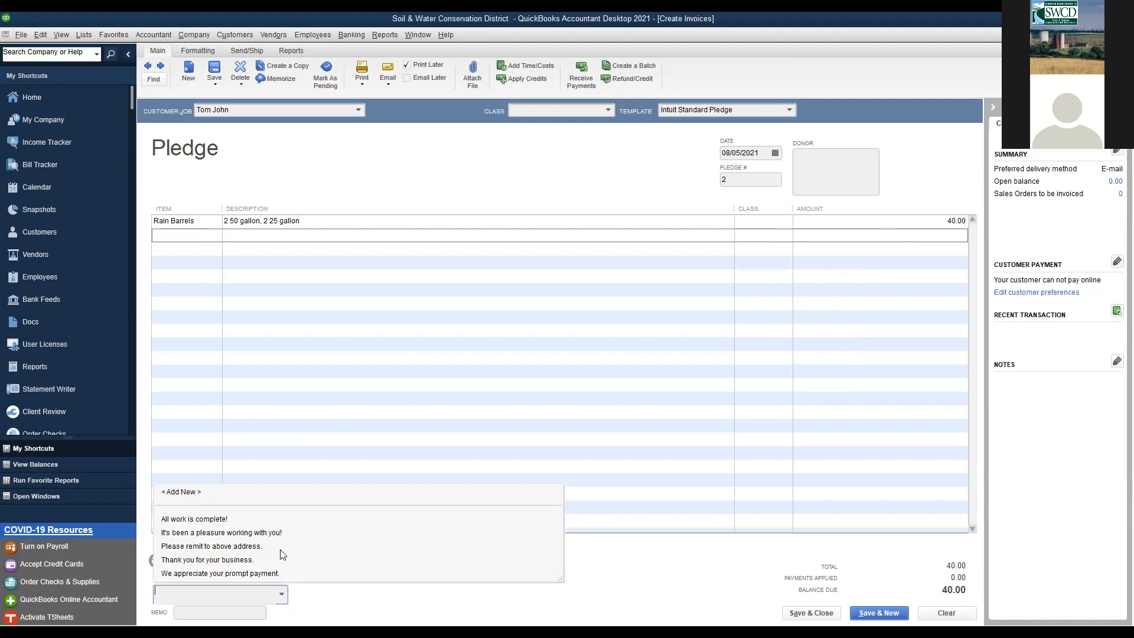
pyautogui.click(596, 550)
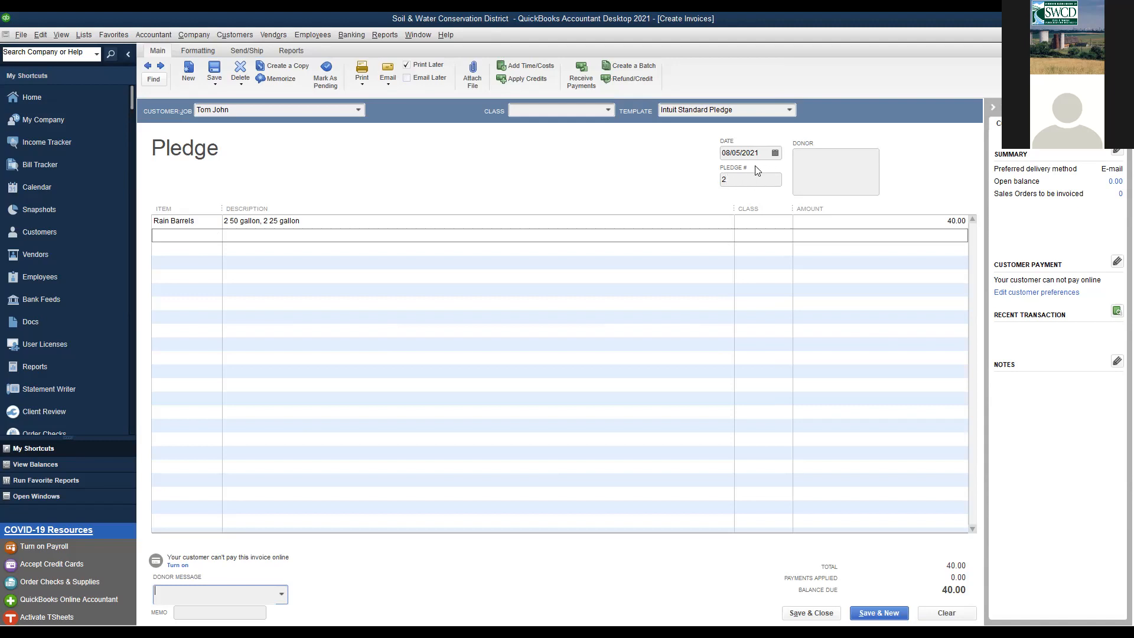
pyautogui.click(745, 179)
pyautogui.write('10-001')
# - Save pledge 10-001, then reopen it from the customer's Transactions list in the Customer Center
pyautogui.click(811, 614)
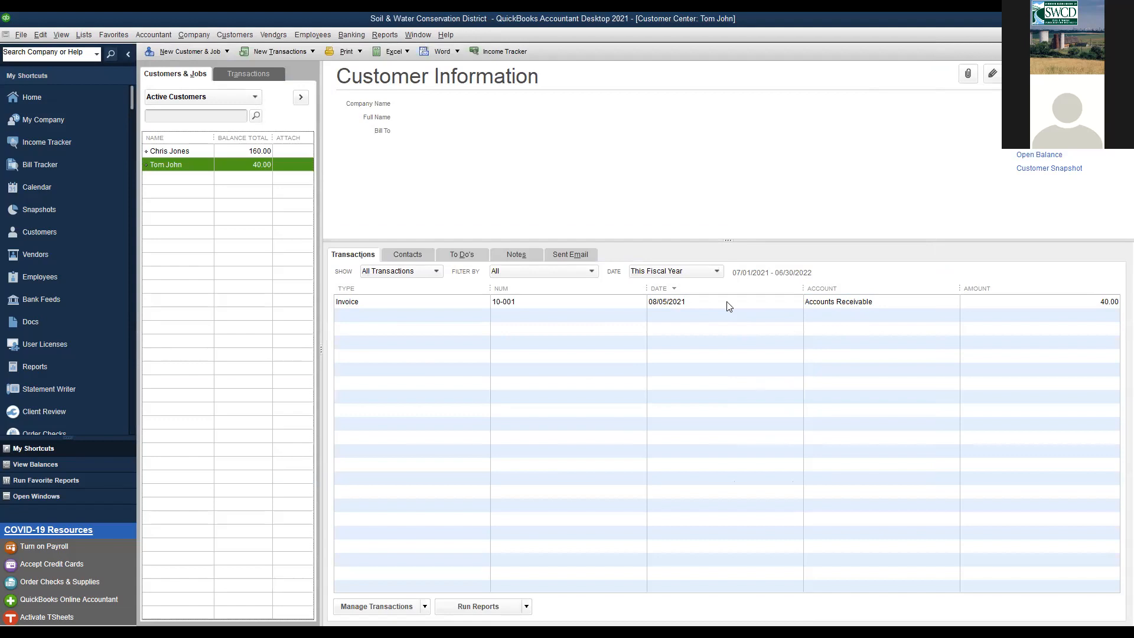
pyautogui.click(313, 52)
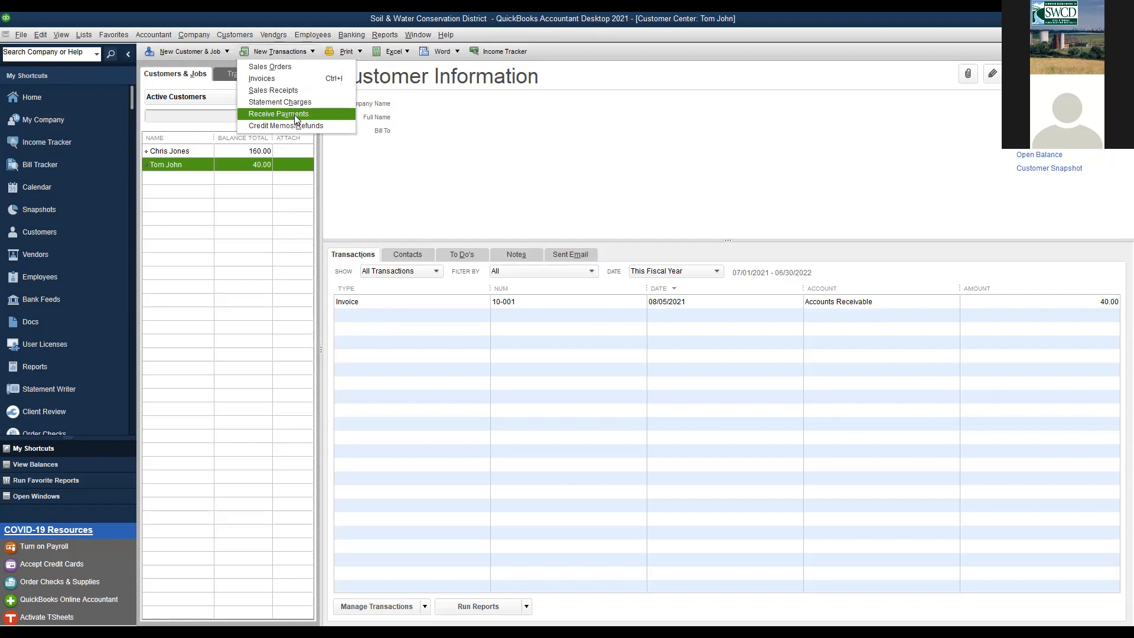
pyautogui.doubleClick(681, 304)
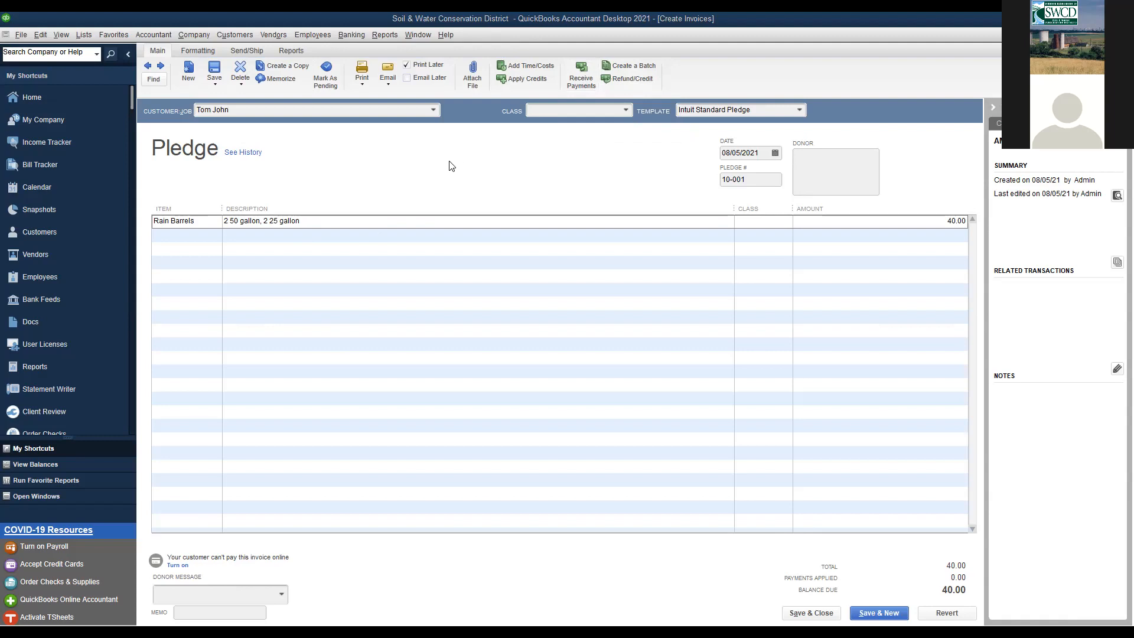
# - Start a customer payment from pledge 10-001, applying 40.00 against it
pyautogui.click(580, 81)
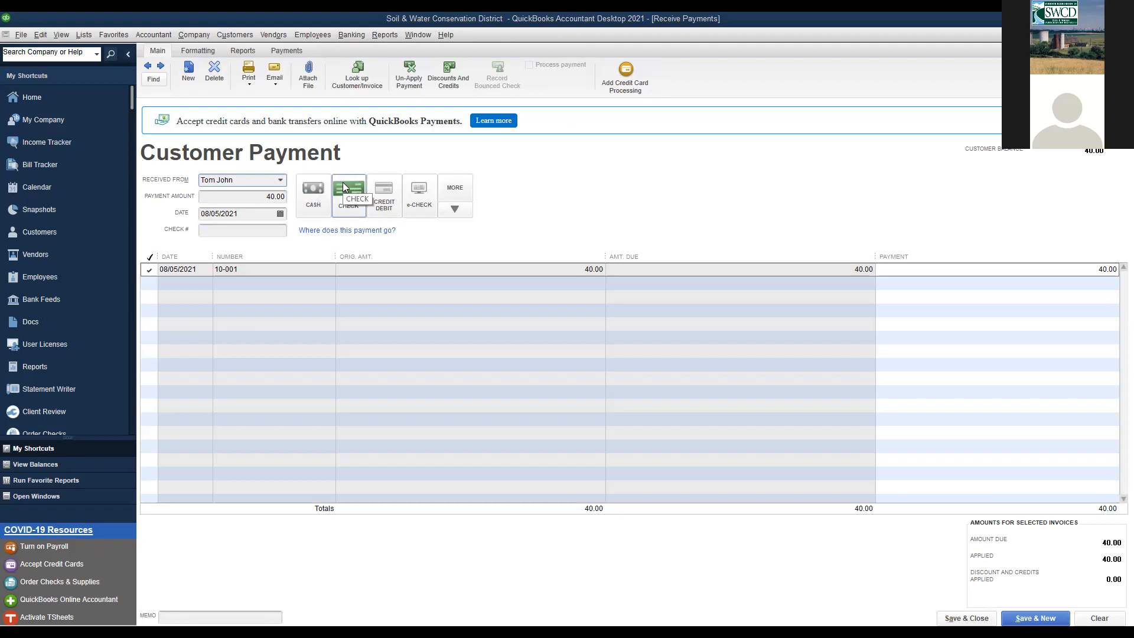
# - Enter the customer's check number for the 40.00 payment and save, marking pledge 10-001 paid
pyautogui.click(238, 232)
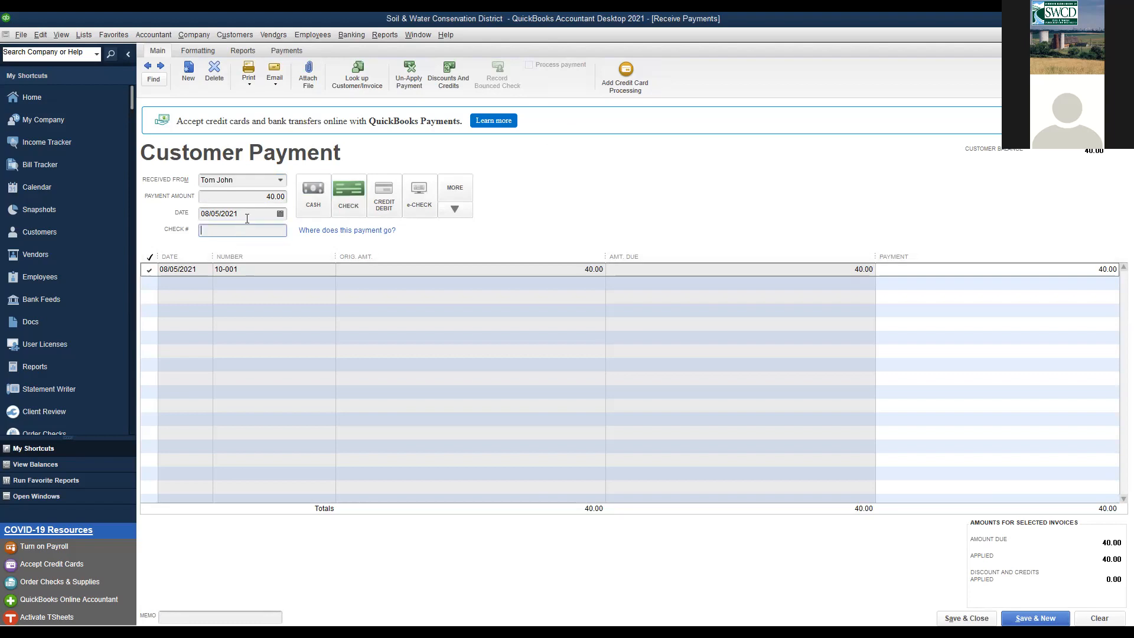
pyautogui.moveTo(257, 196); pyautogui.dragTo(288, 200)
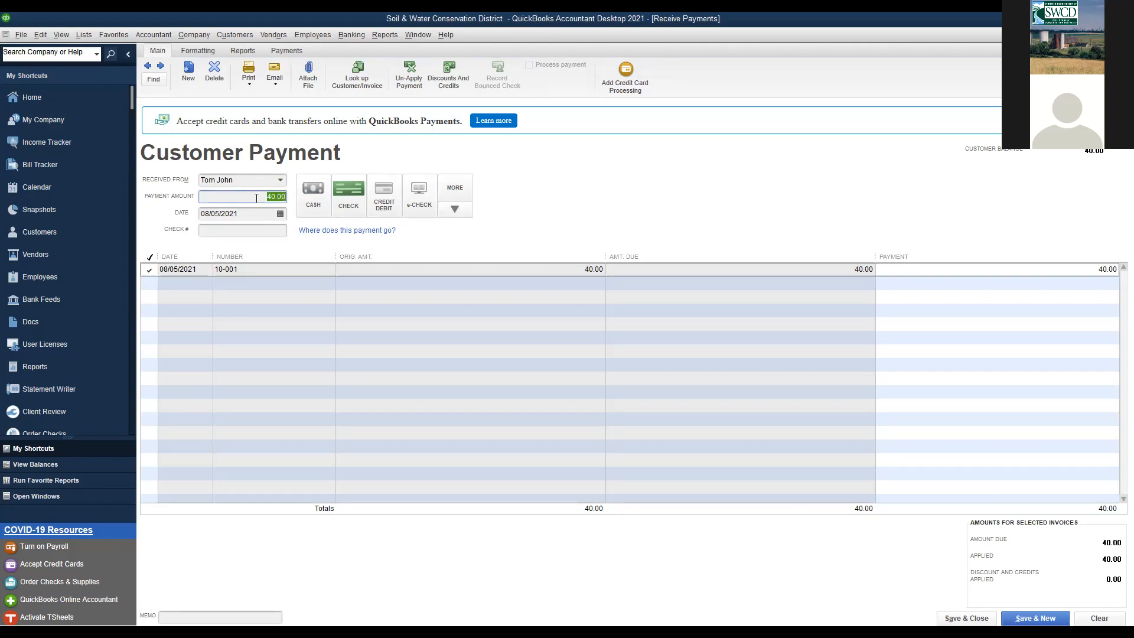
pyautogui.click(254, 229)
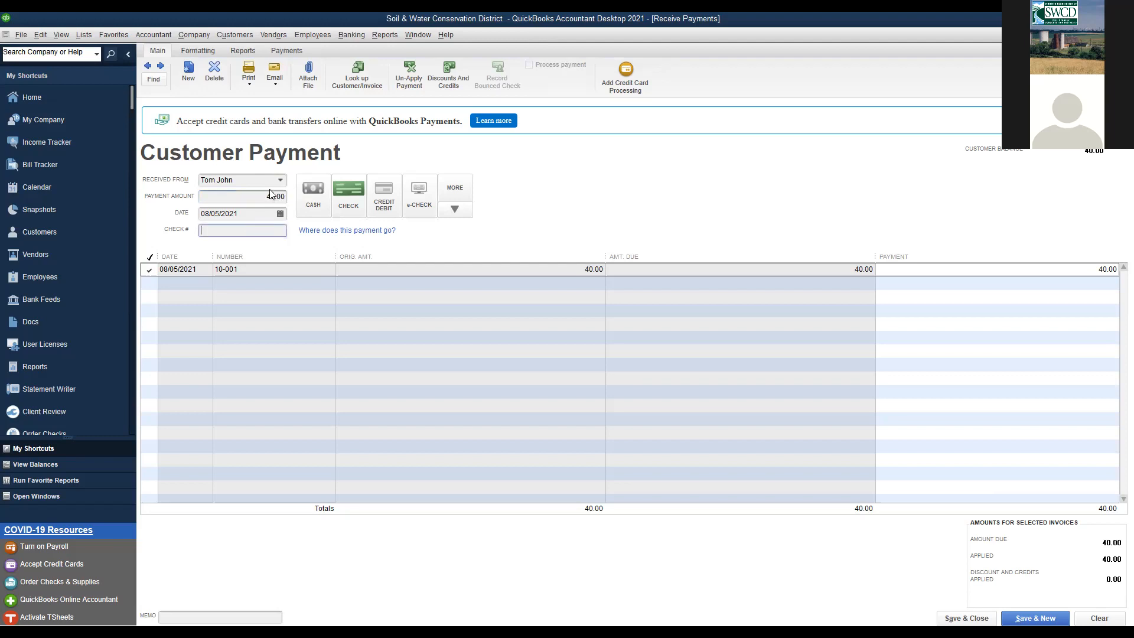
pyautogui.write('5698')
pyautogui.click(970, 618)
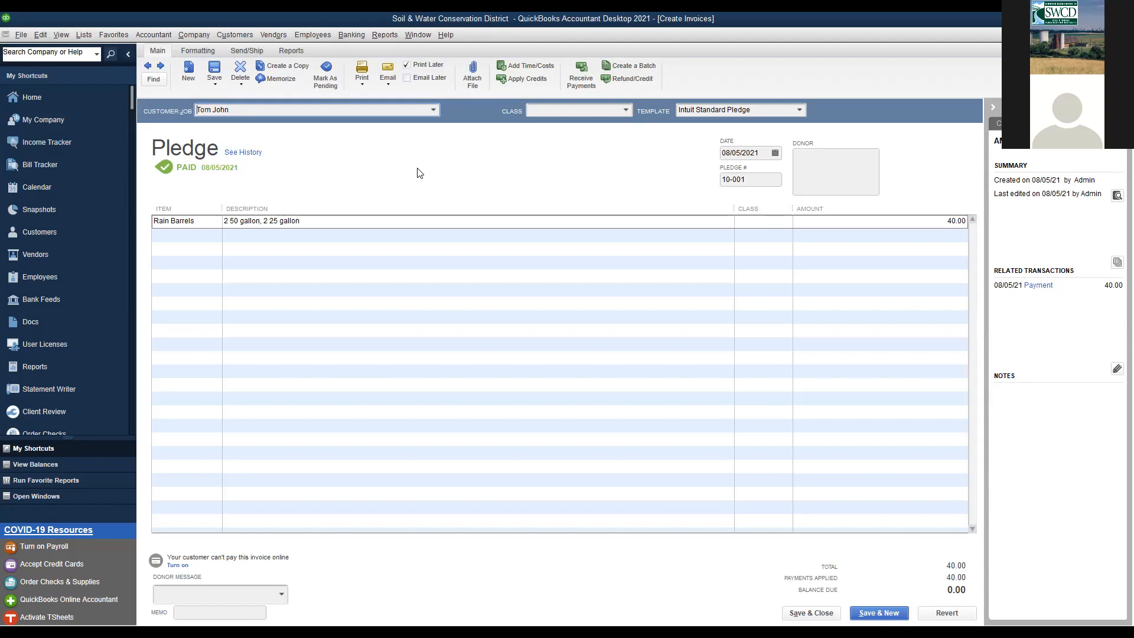
# - Start a deposit to Operations Account from Banking > Make Deposits
pyautogui.click(353, 35)
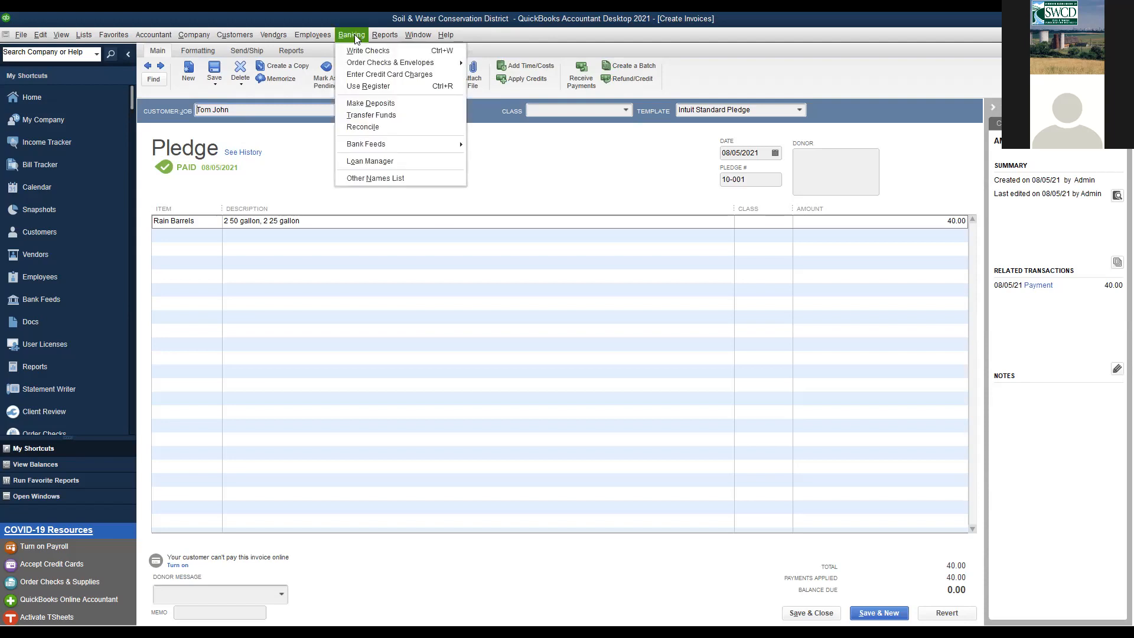
pyautogui.click(366, 103)
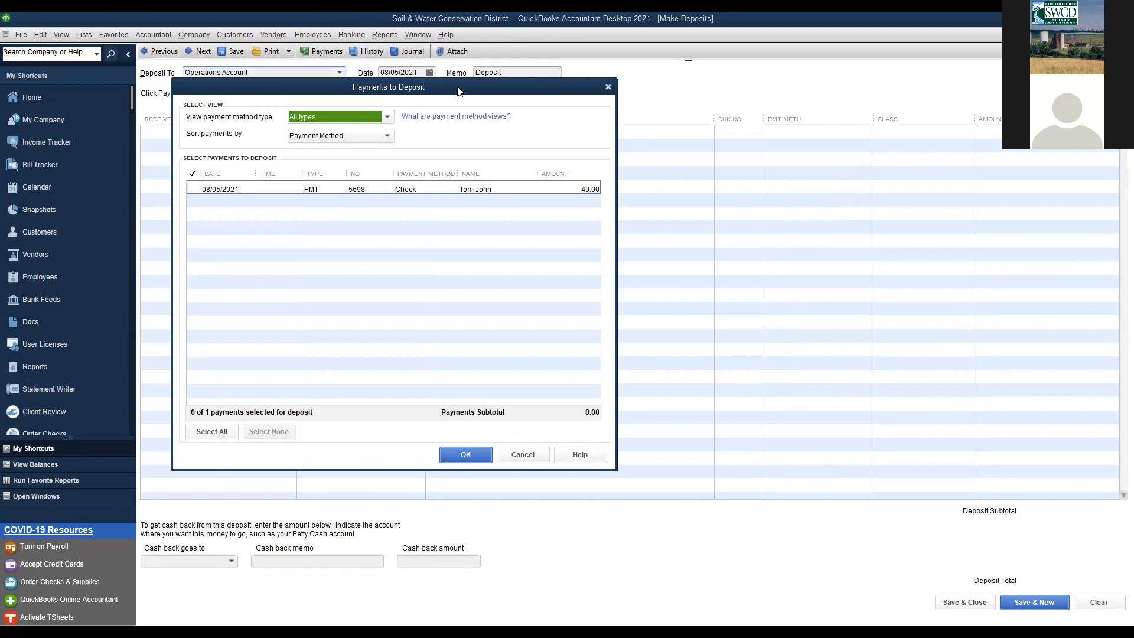
# - Select the 40.00 check payment from 08/05/2021 for deposit, giving a 40.00 subtotal
pyautogui.moveTo(461, 88); pyautogui.dragTo(592, 51)
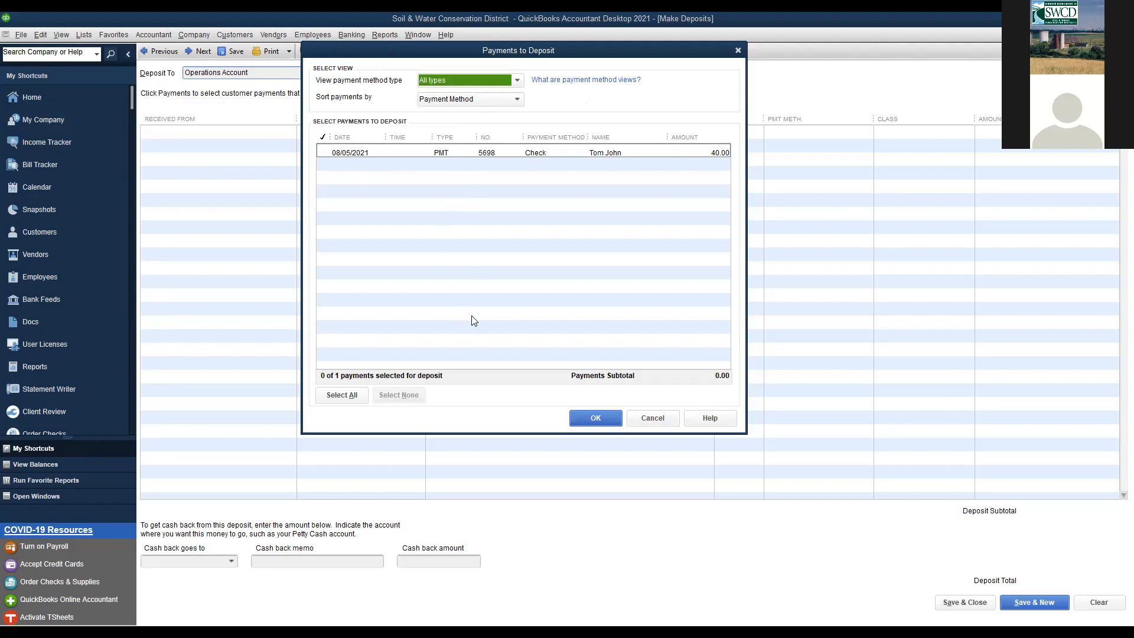
pyautogui.click(323, 153)
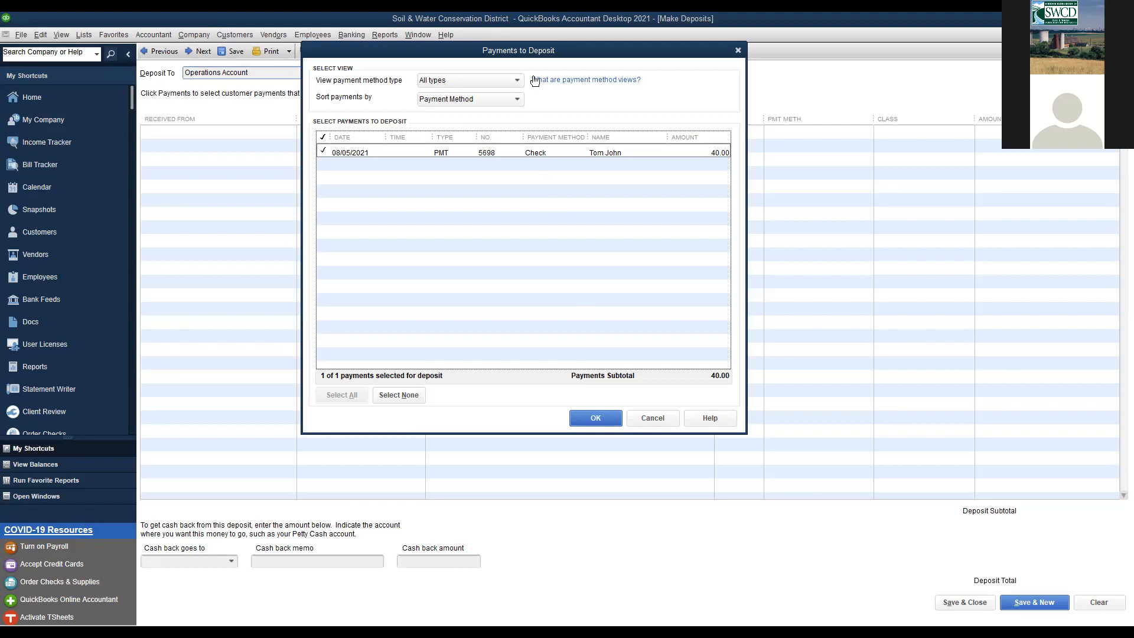
# - Save the 40.00 deposit to Operations Account, then open the Accounts Receivable register
pyautogui.click(594, 421)
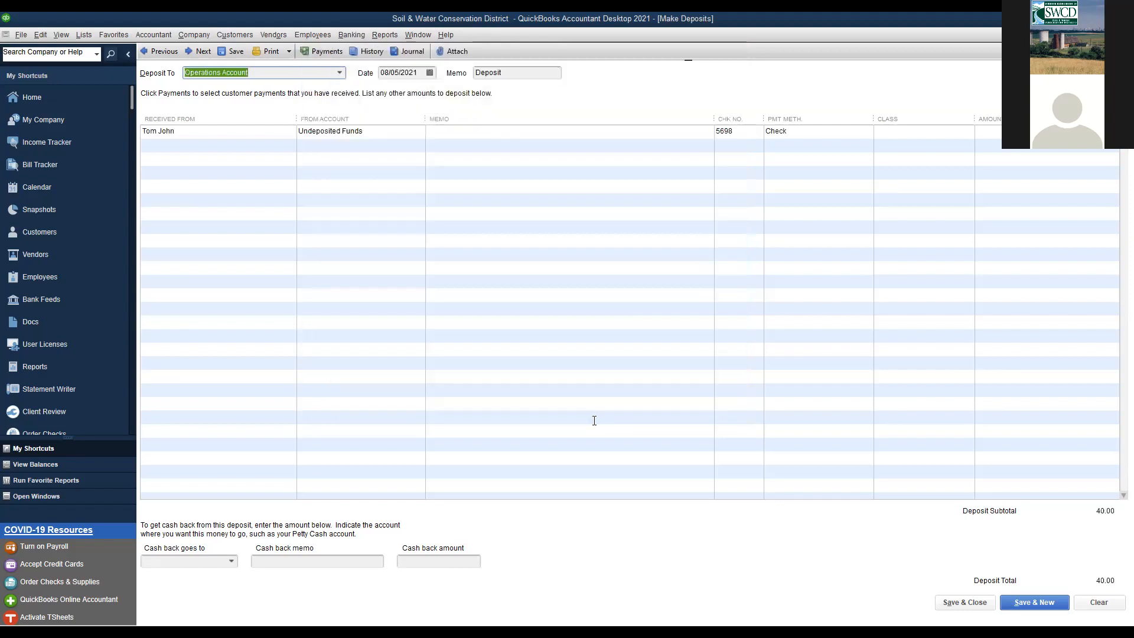
pyautogui.click(340, 73)
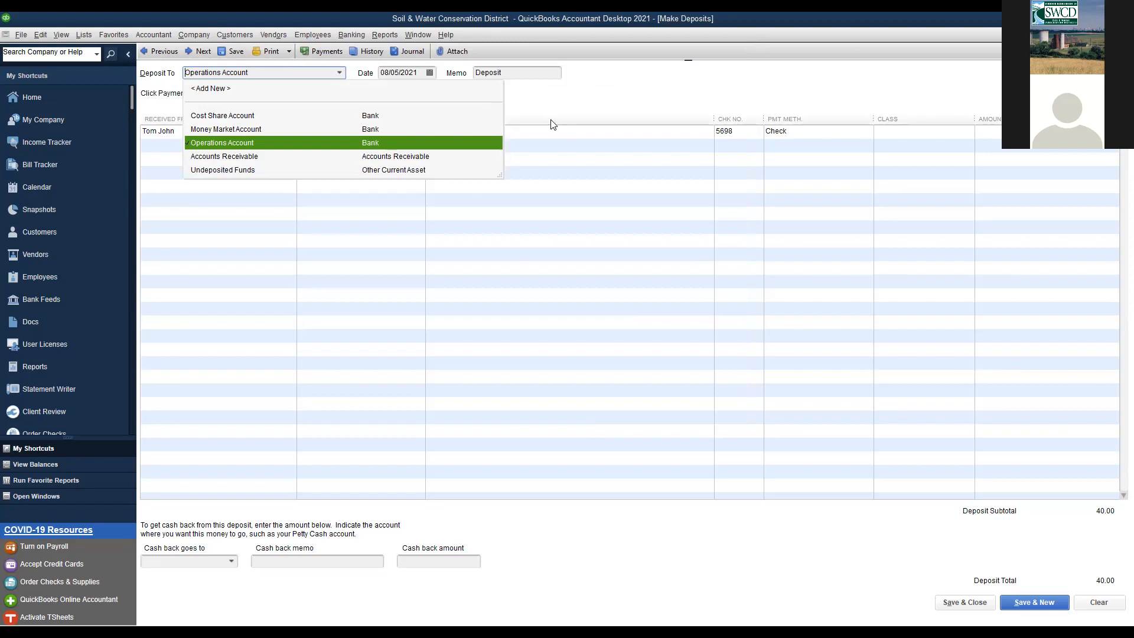
pyautogui.click(399, 142)
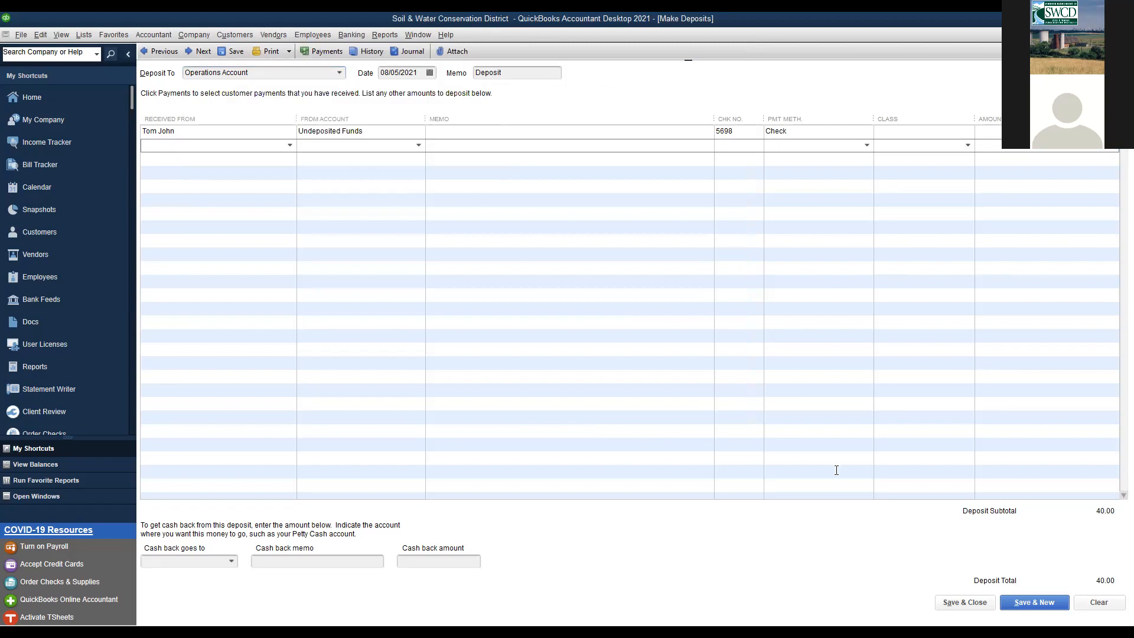
pyautogui.click(983, 603)
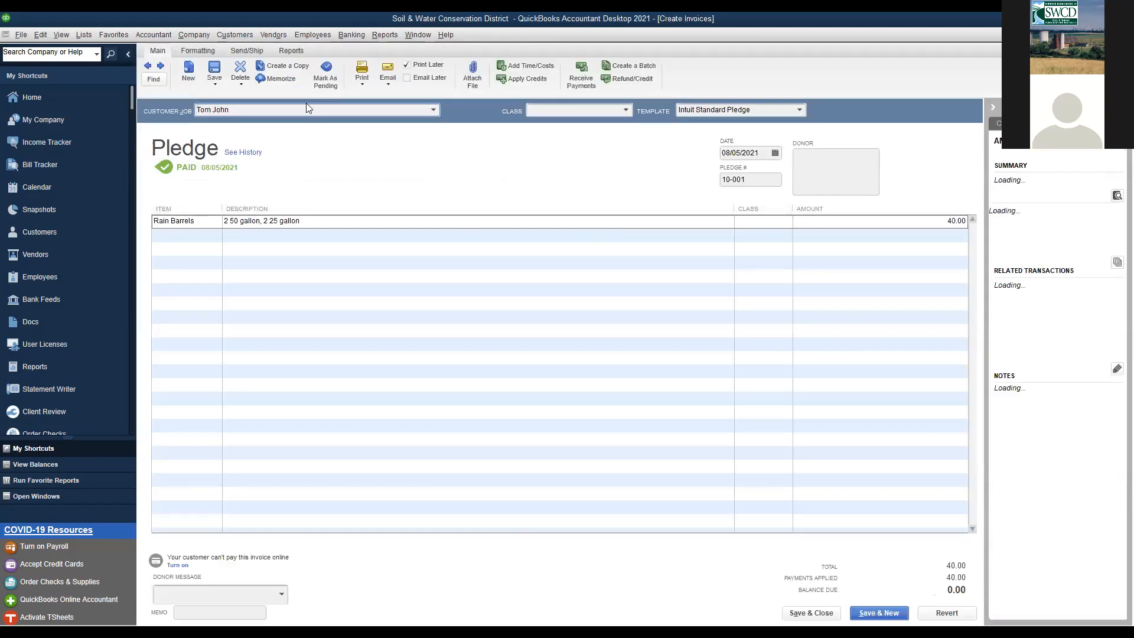
pyautogui.click(364, 33)
pyautogui.click(364, 87)
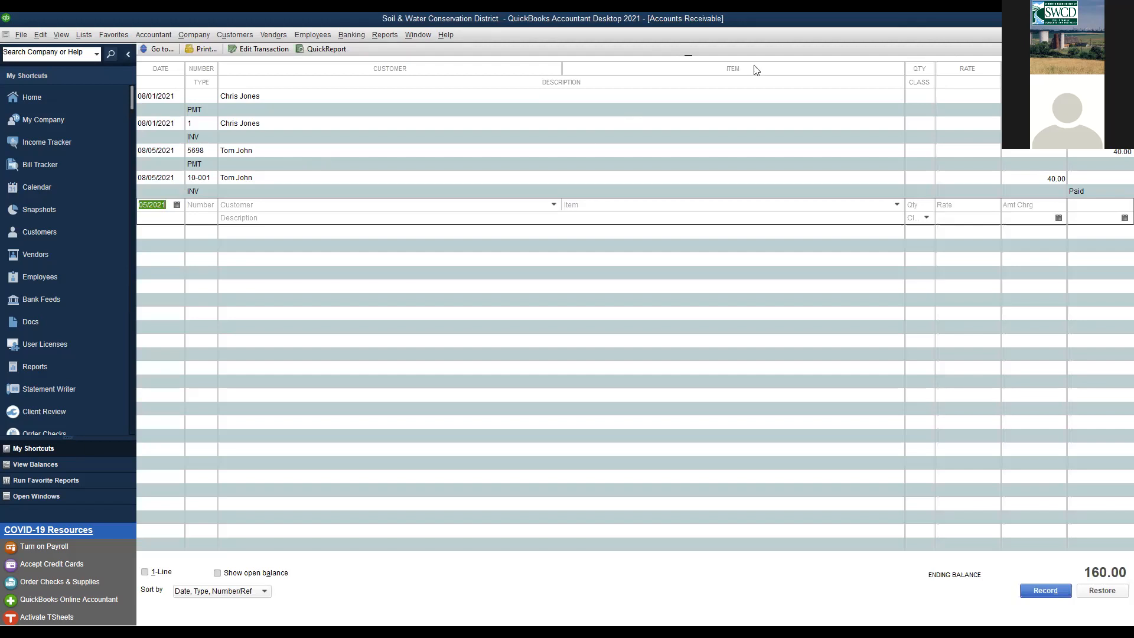
# - Bring up the Use Register dialog and list the accounts available for a register
pyautogui.click(352, 36)
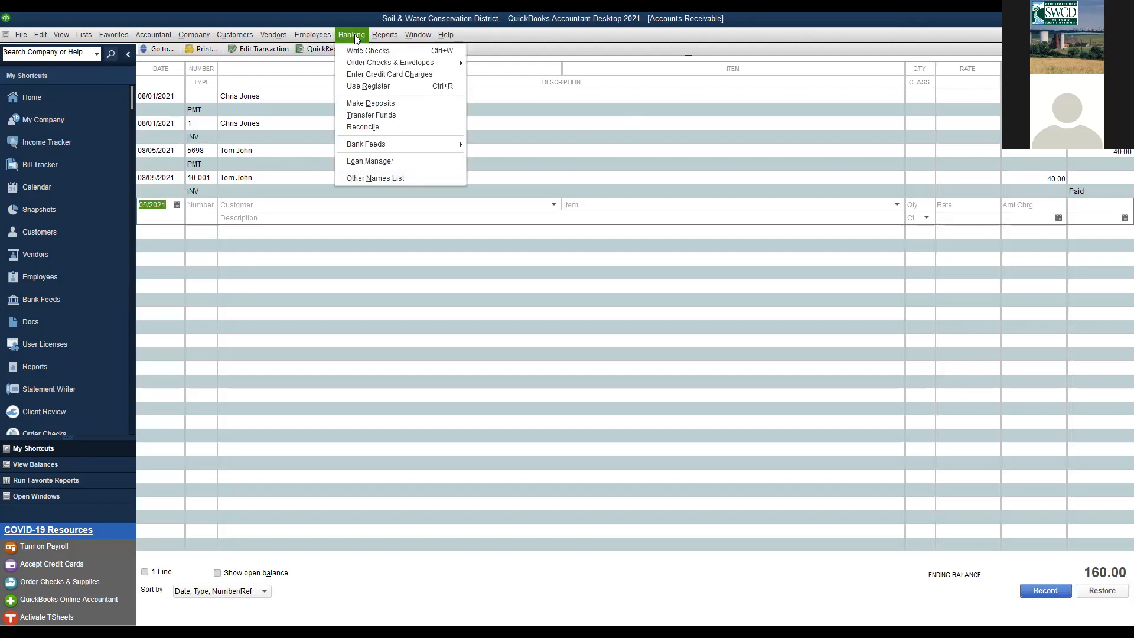
pyautogui.click(366, 87)
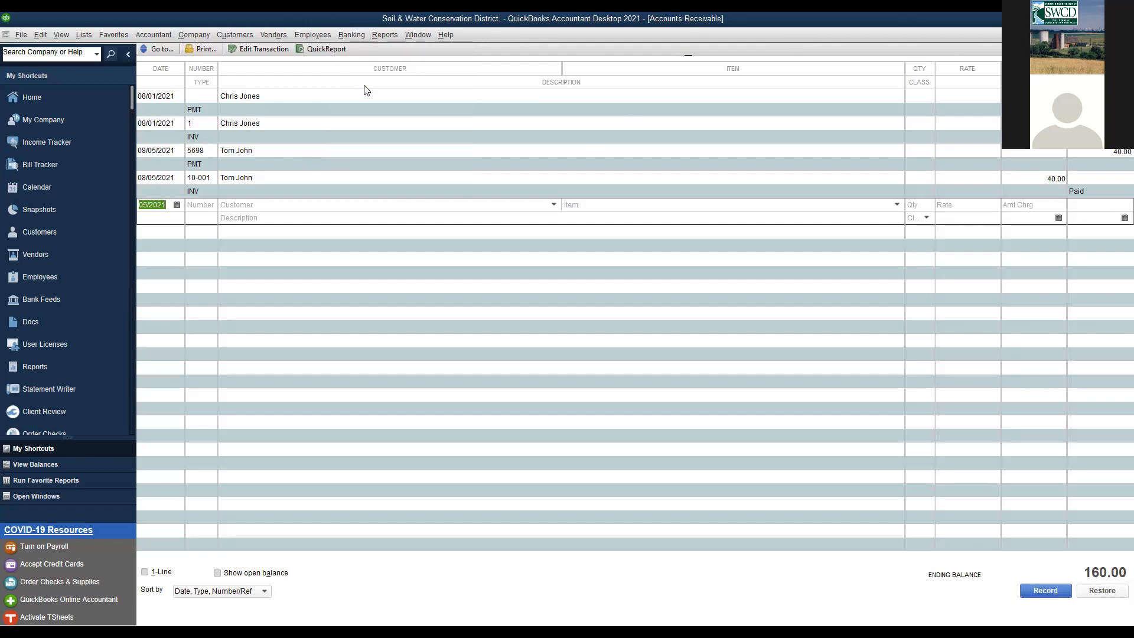
pyautogui.click(169, 120)
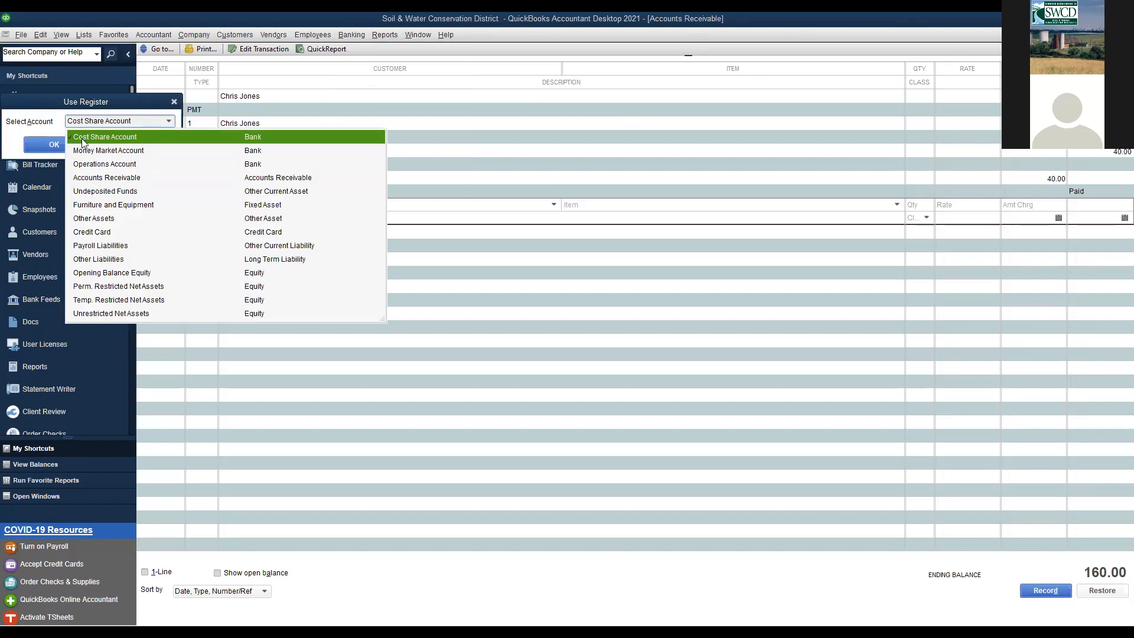
# - Open the Operations Account register showing the 40.00 deposit and 157,260.25 ending balance
pyautogui.click(82, 138)
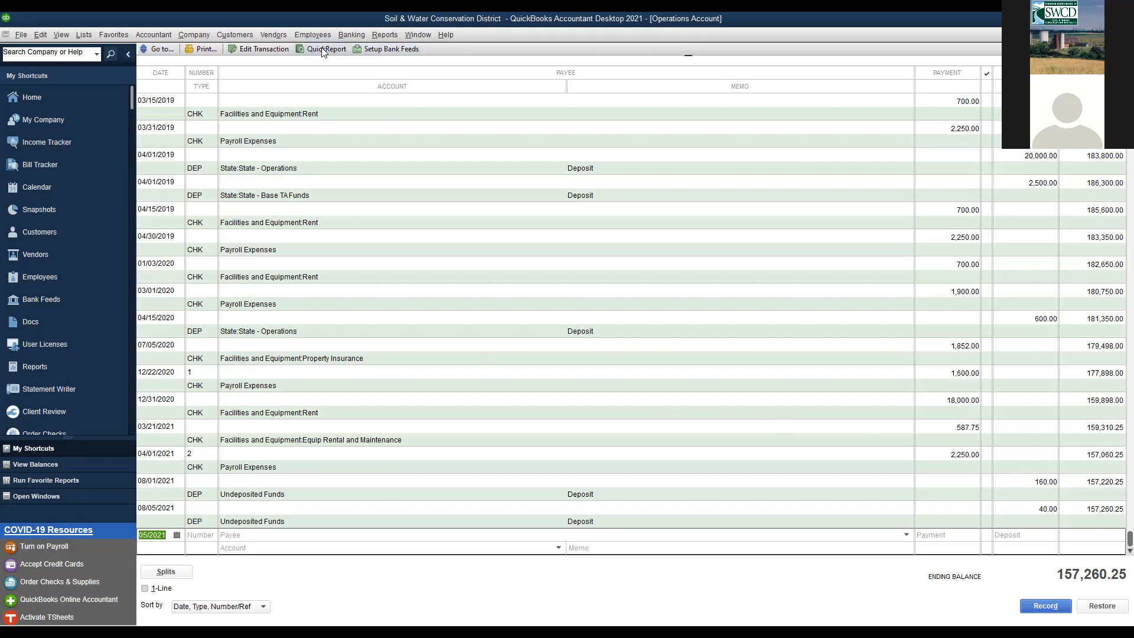
pyautogui.click(239, 35)
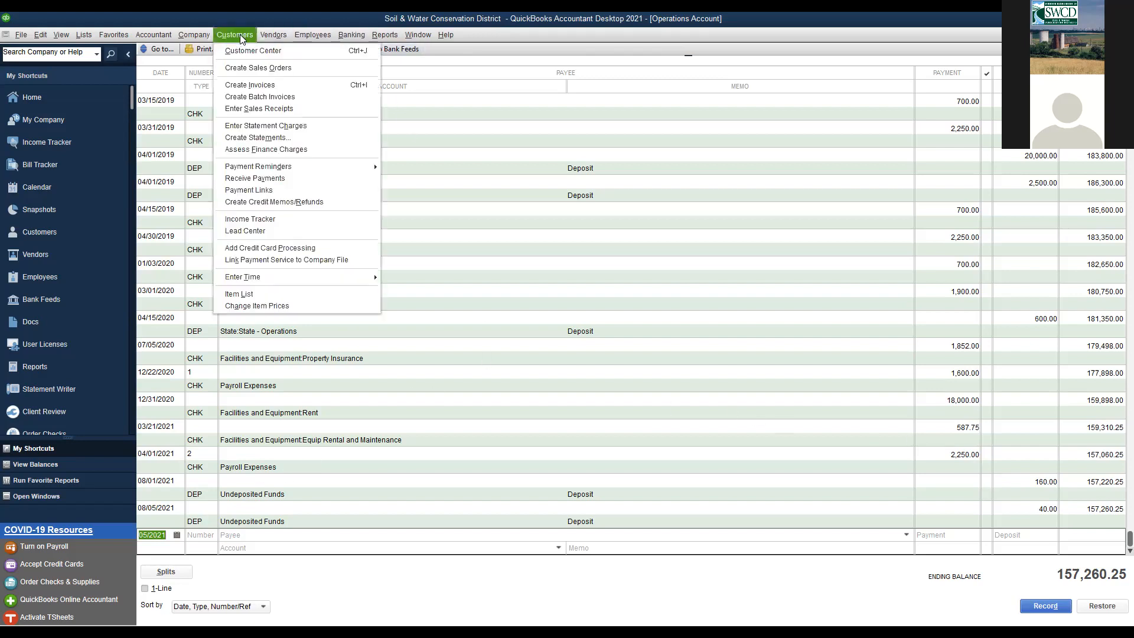
# - Close the paid pledge and start a new blank pledge
pyautogui.click(258, 85)
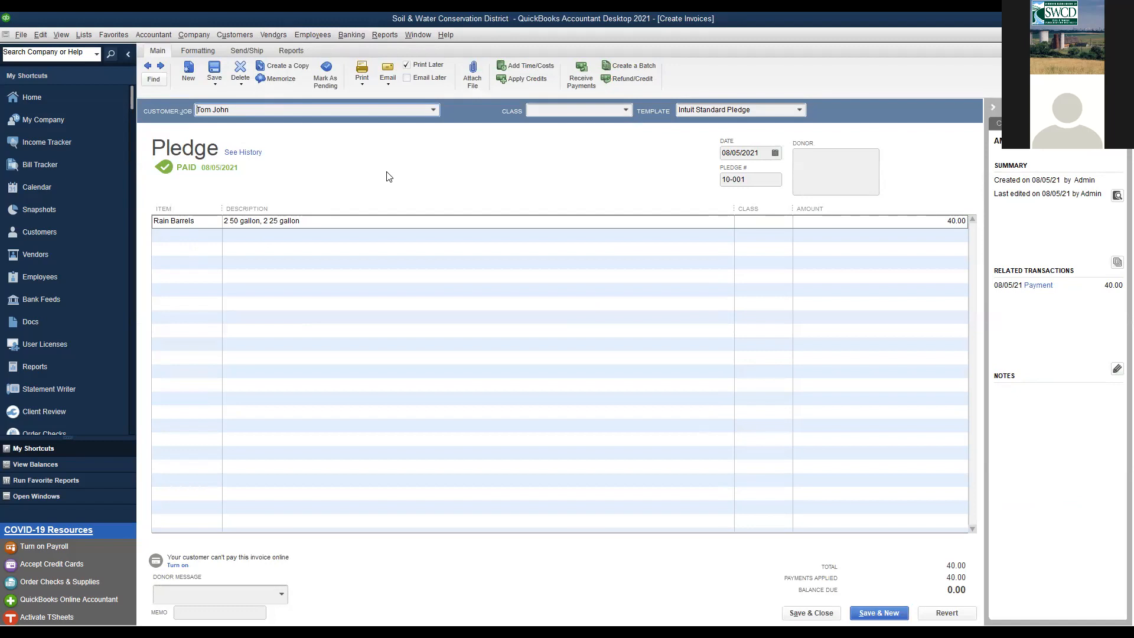
pyautogui.click(811, 612)
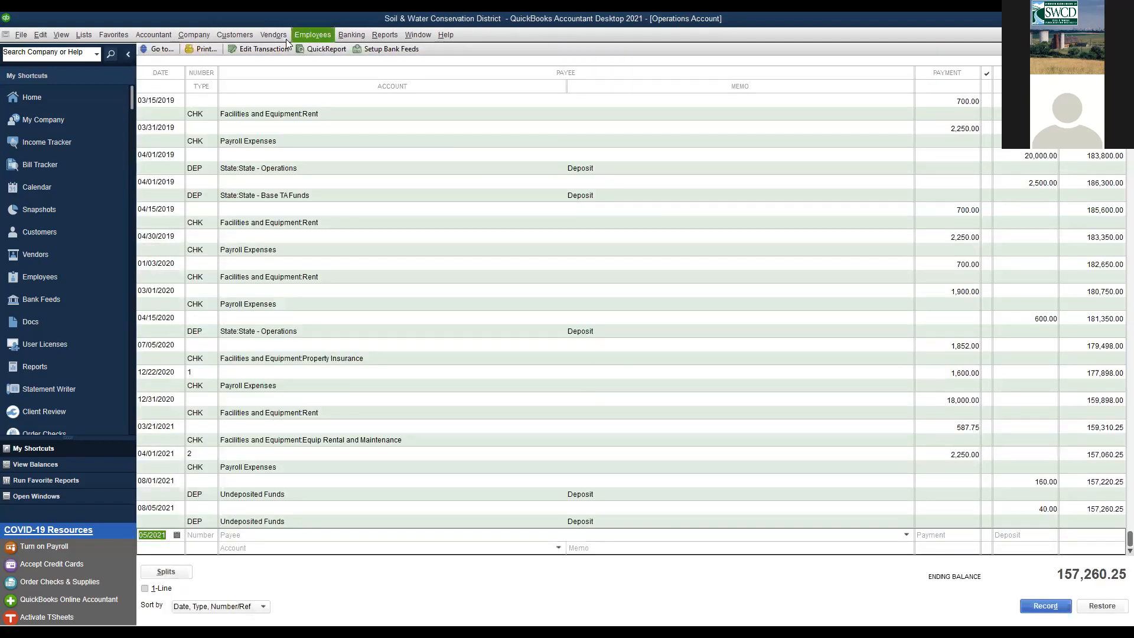
pyautogui.click(238, 35)
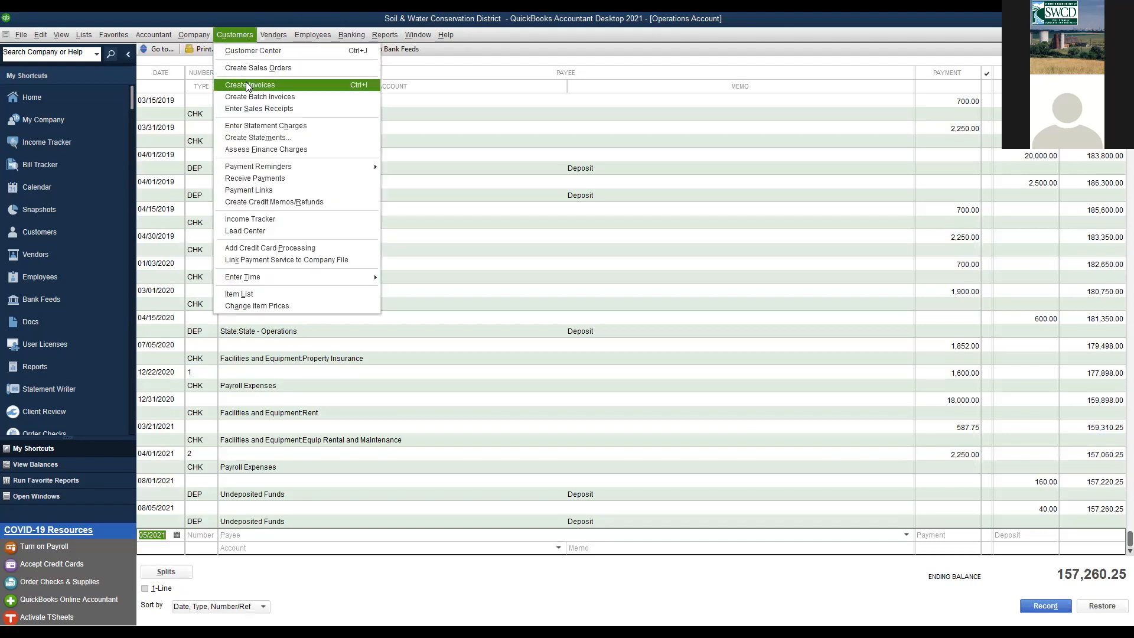
pyautogui.click(245, 84)
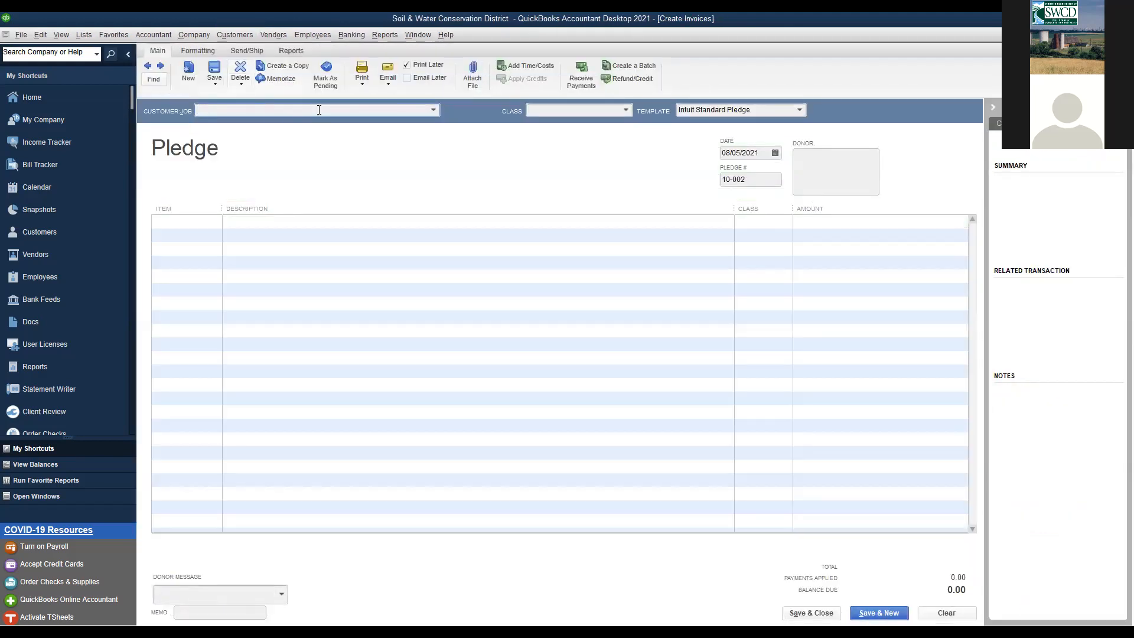
# - Choose the customer for pledge 10-002 and begin typing 'bro' in the first Item cell
pyautogui.click(433, 110)
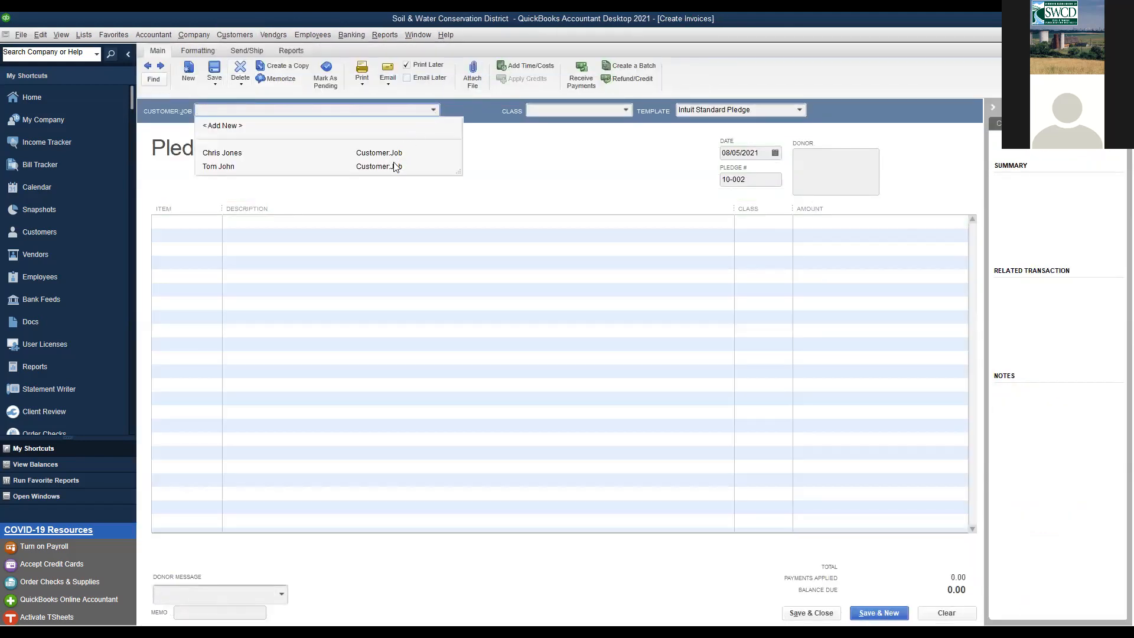
pyautogui.click(348, 152)
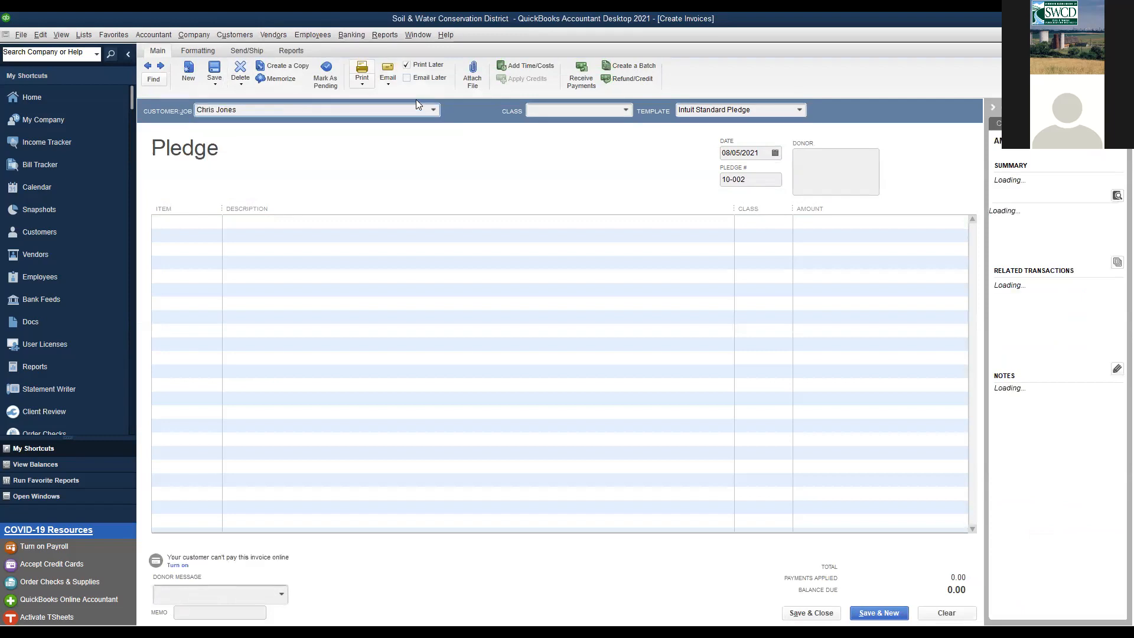
pyautogui.click(430, 110)
pyautogui.click(549, 175)
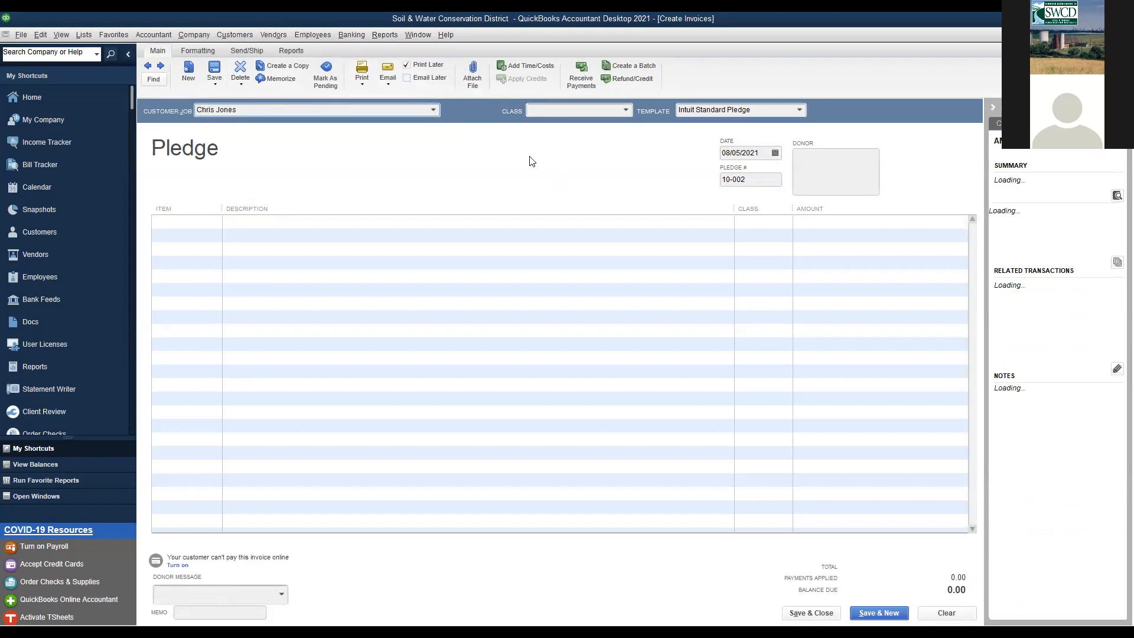
pyautogui.click(208, 226)
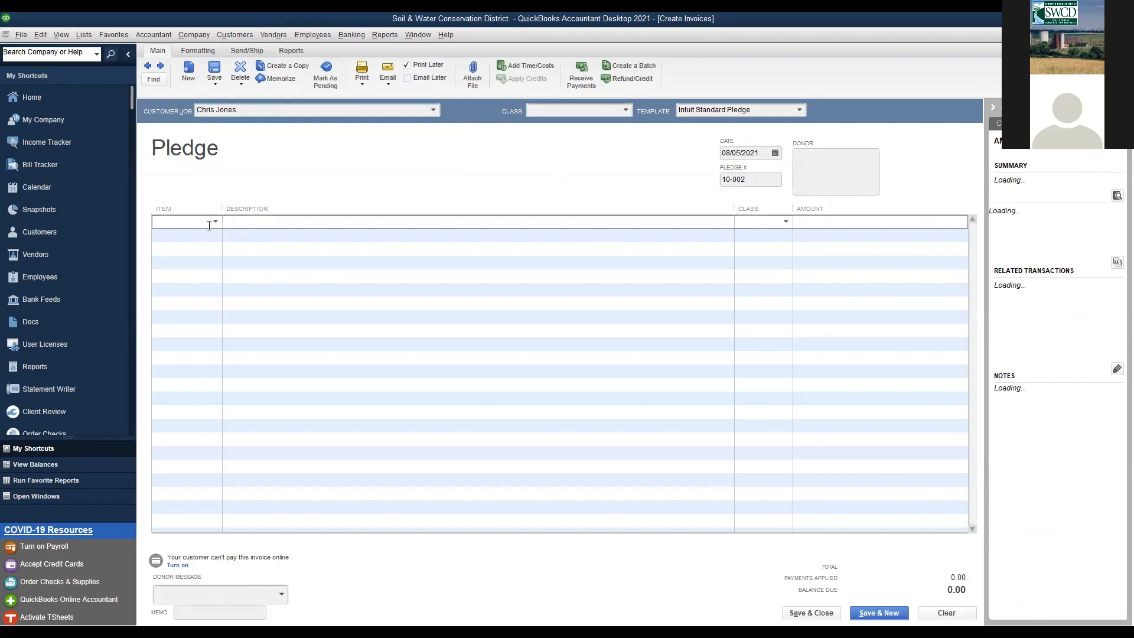
pyautogui.write('b')
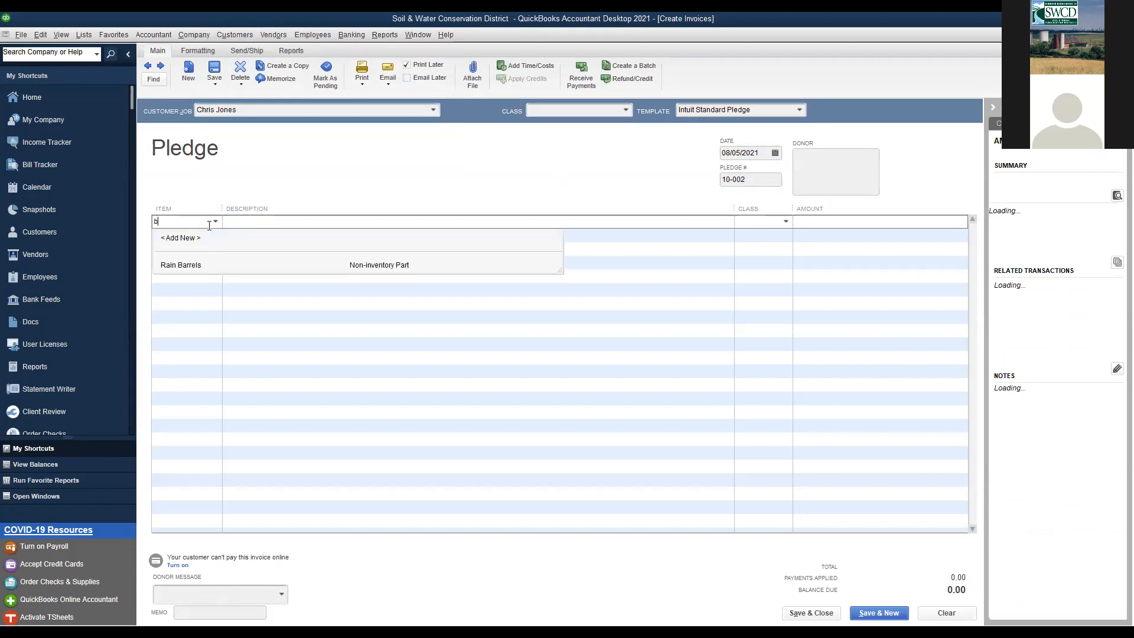
pyautogui.write('ro')
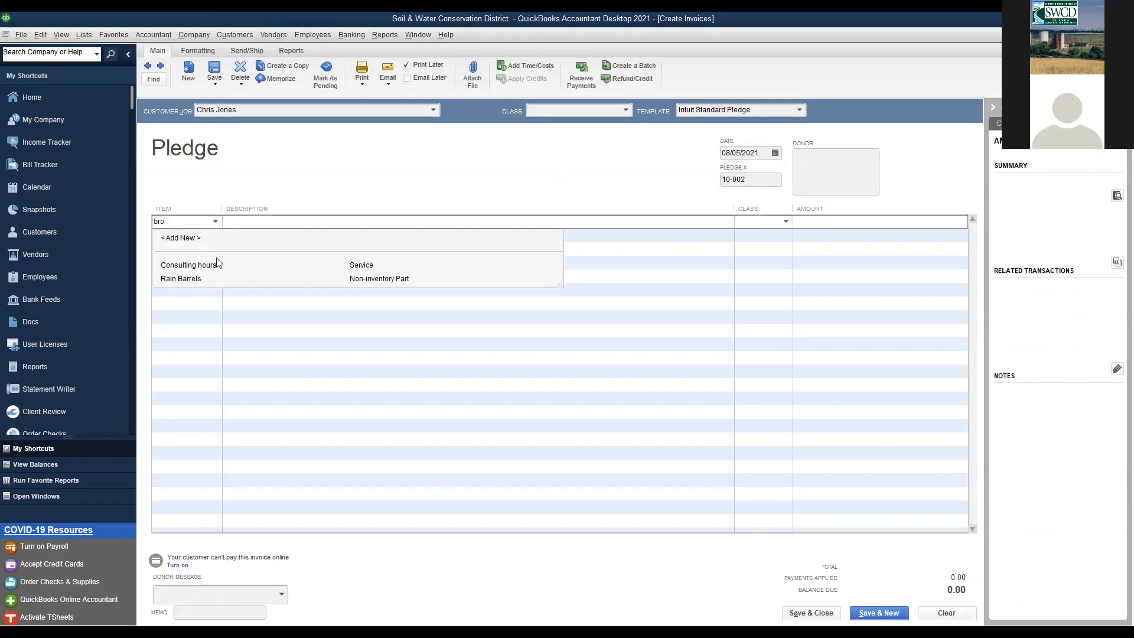
pyautogui.click(189, 238)
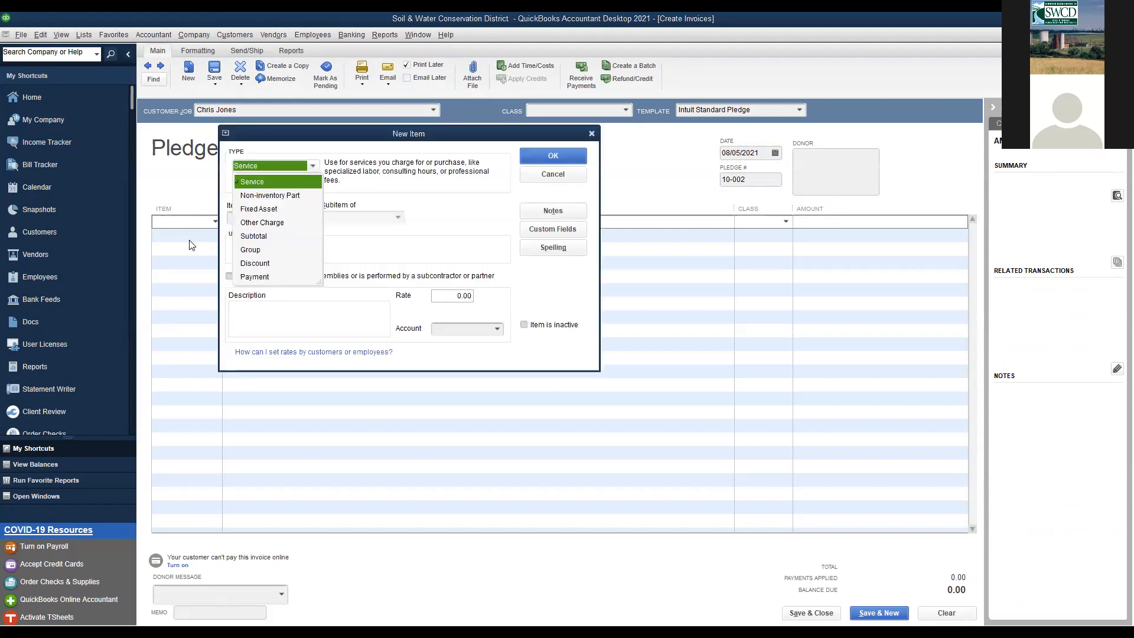
pyautogui.click(592, 134)
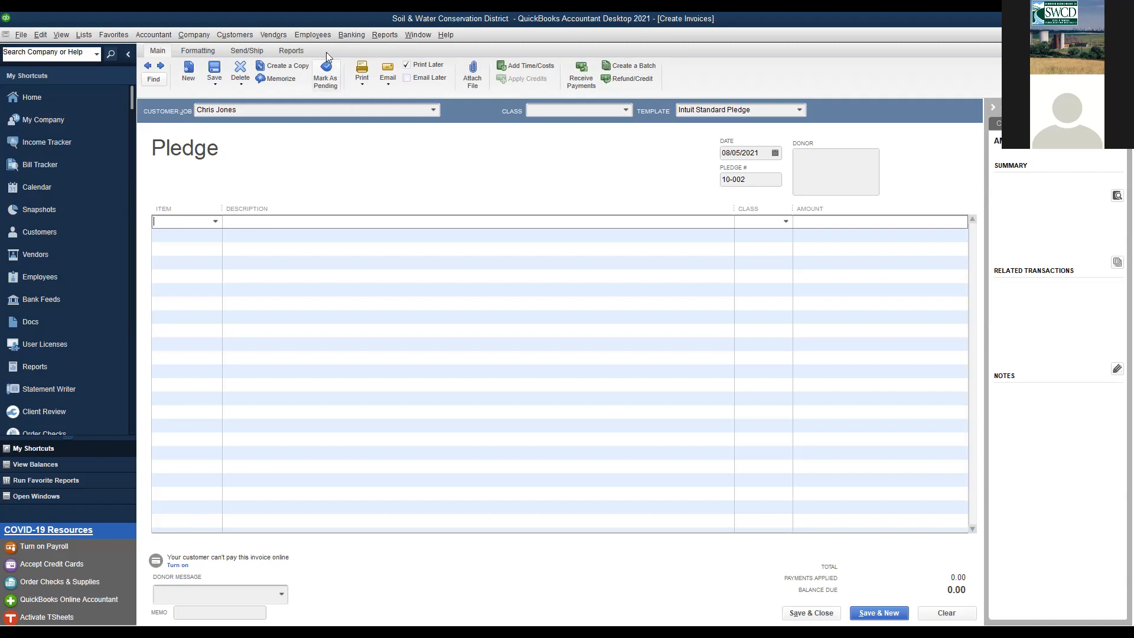
# - Open the Vendors menu to reach the bill tasks
pyautogui.click(281, 36)
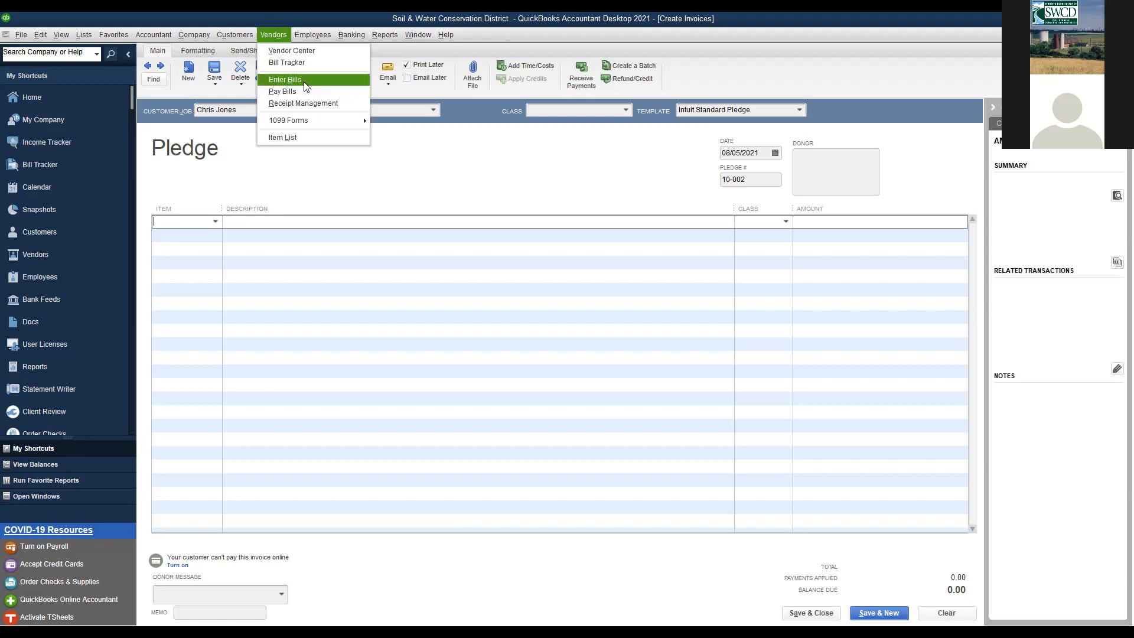
# - Start a new bill and quick-add the vendor by name
pyautogui.click(305, 82)
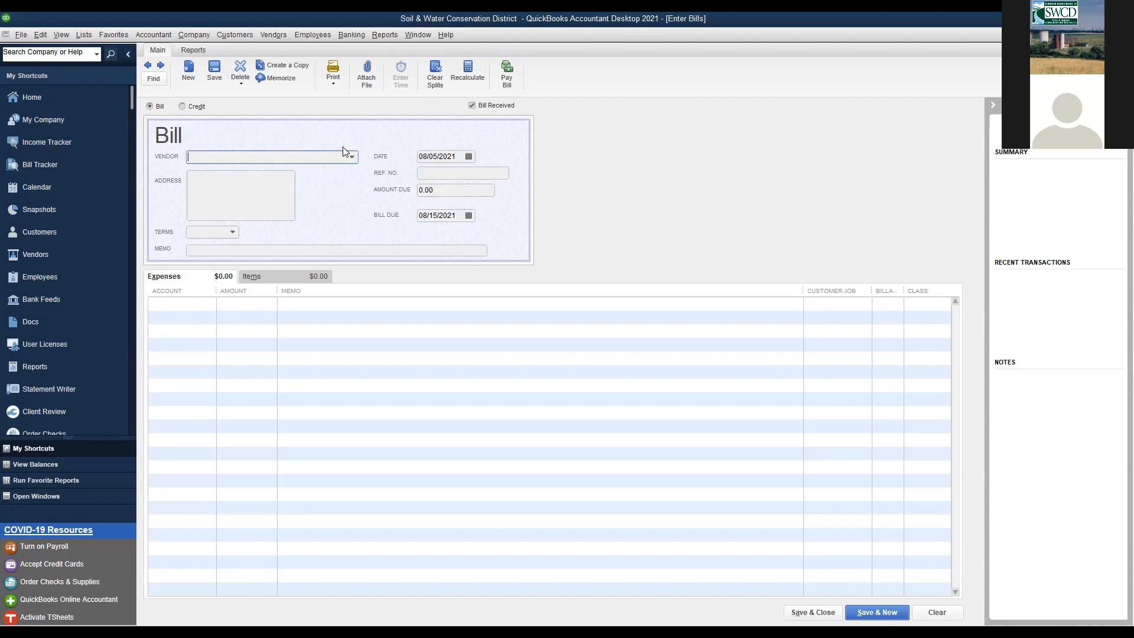
pyautogui.click(441, 188)
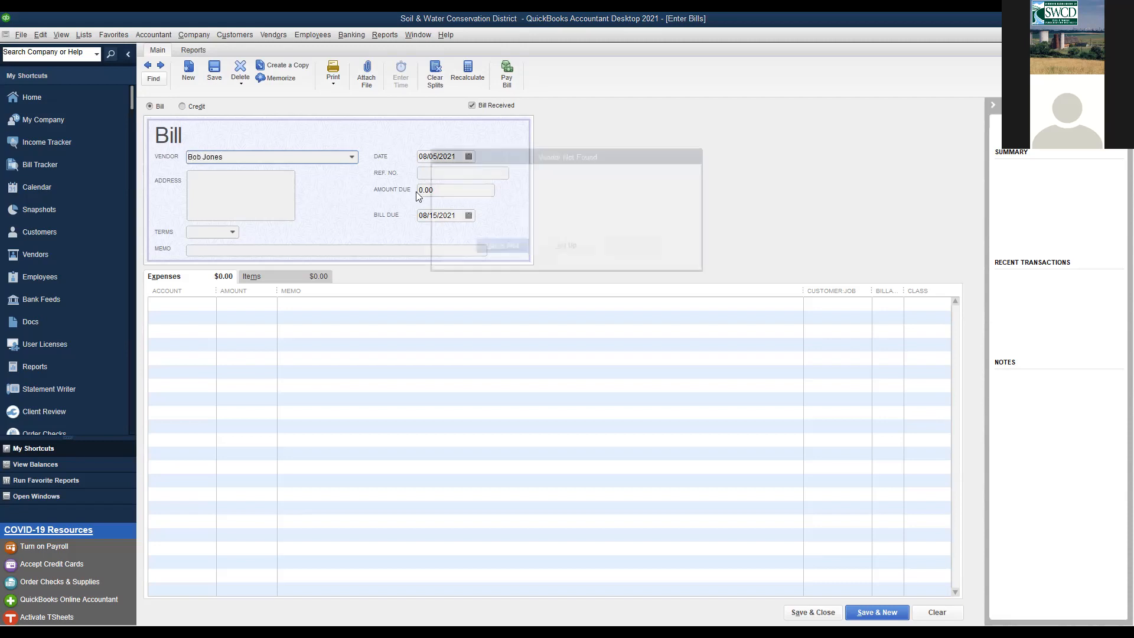
pyautogui.click(496, 247)
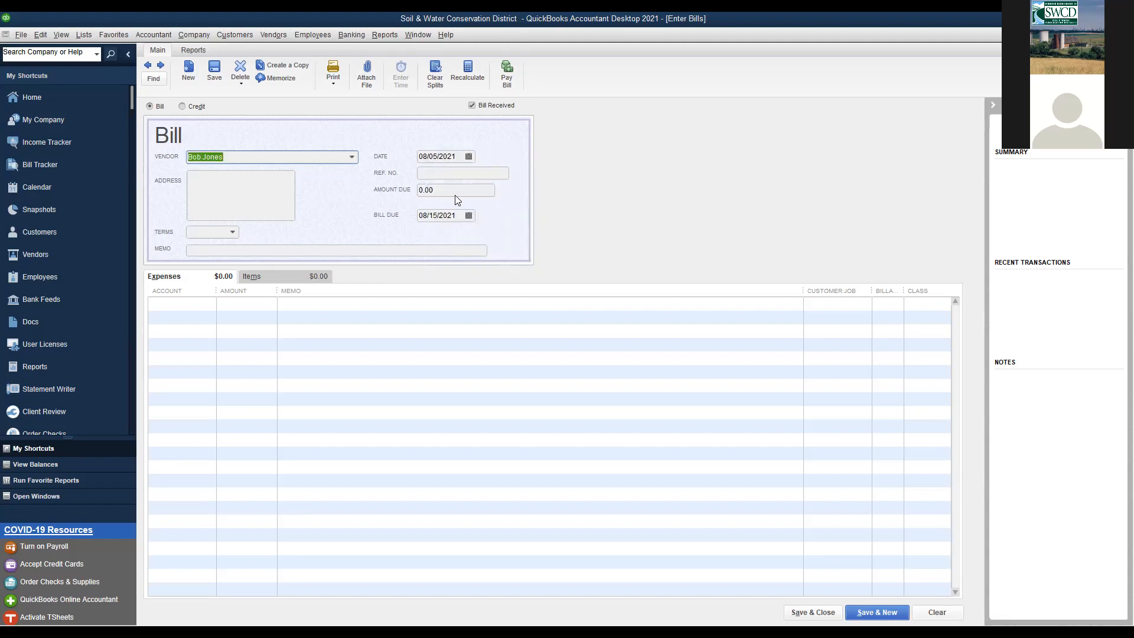
# - Enter a 100.00 amount charged to Business Expenses and save the bill
pyautogui.write('100')
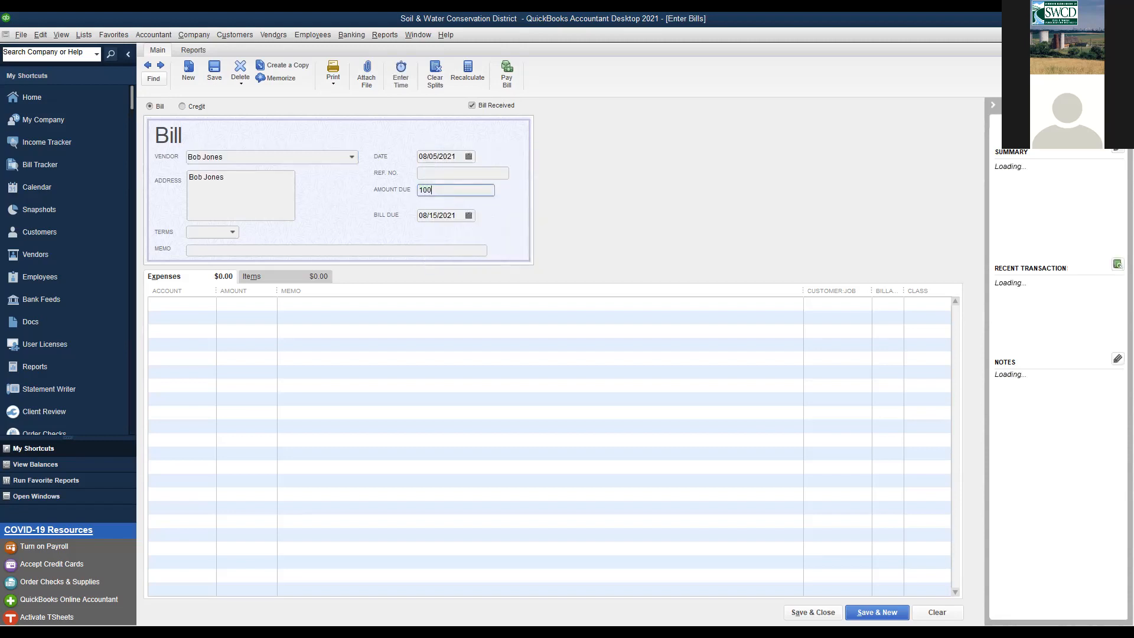
pyautogui.click(177, 308)
pyautogui.write('offi')
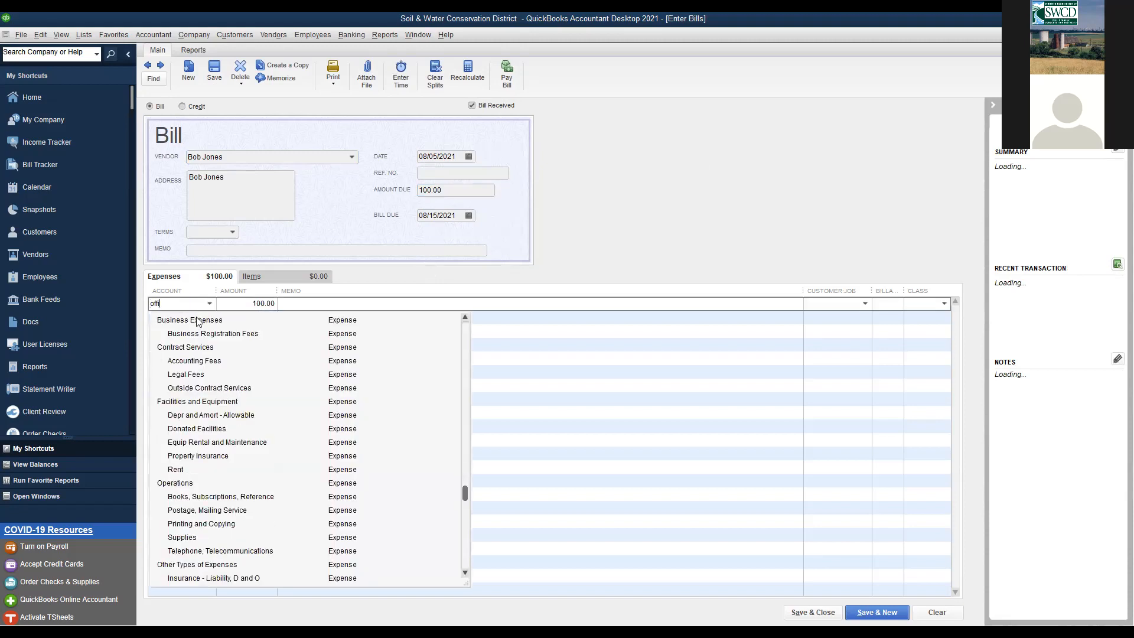
pyautogui.click(197, 321)
pyautogui.click(825, 614)
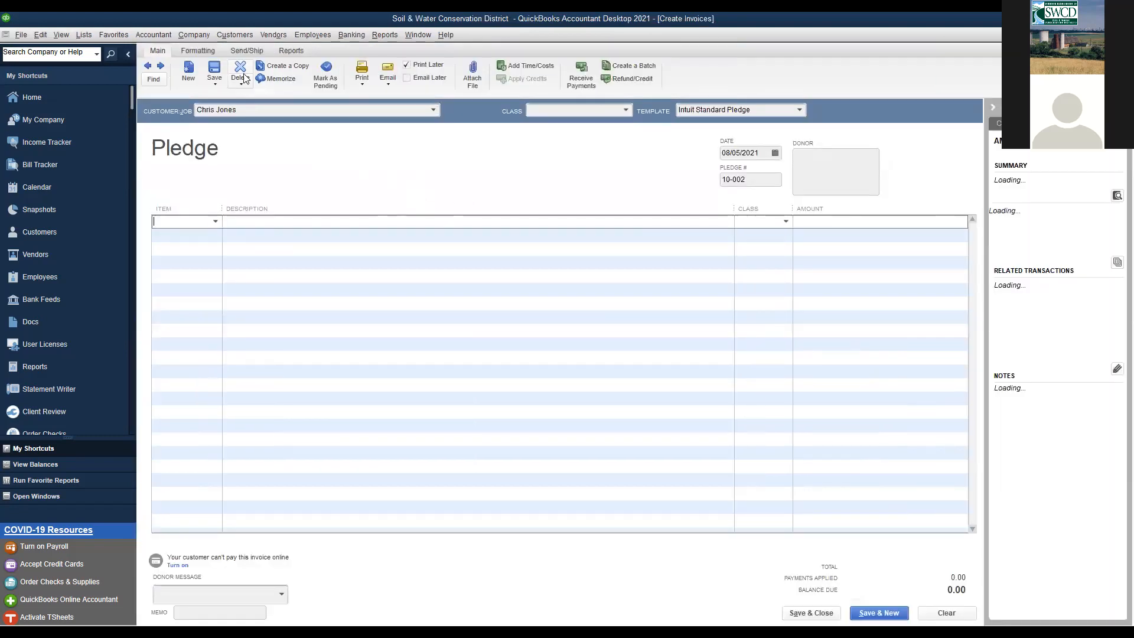
pyautogui.click(267, 34)
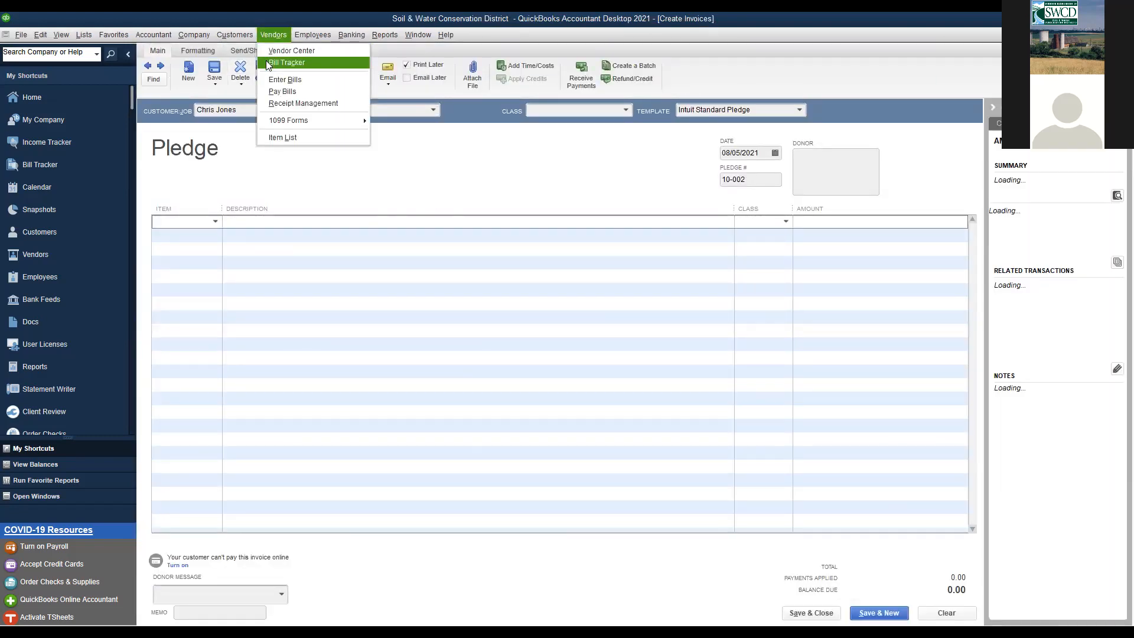
# - Enter a 13.00 bill for the same vendor and save it
pyautogui.click(279, 79)
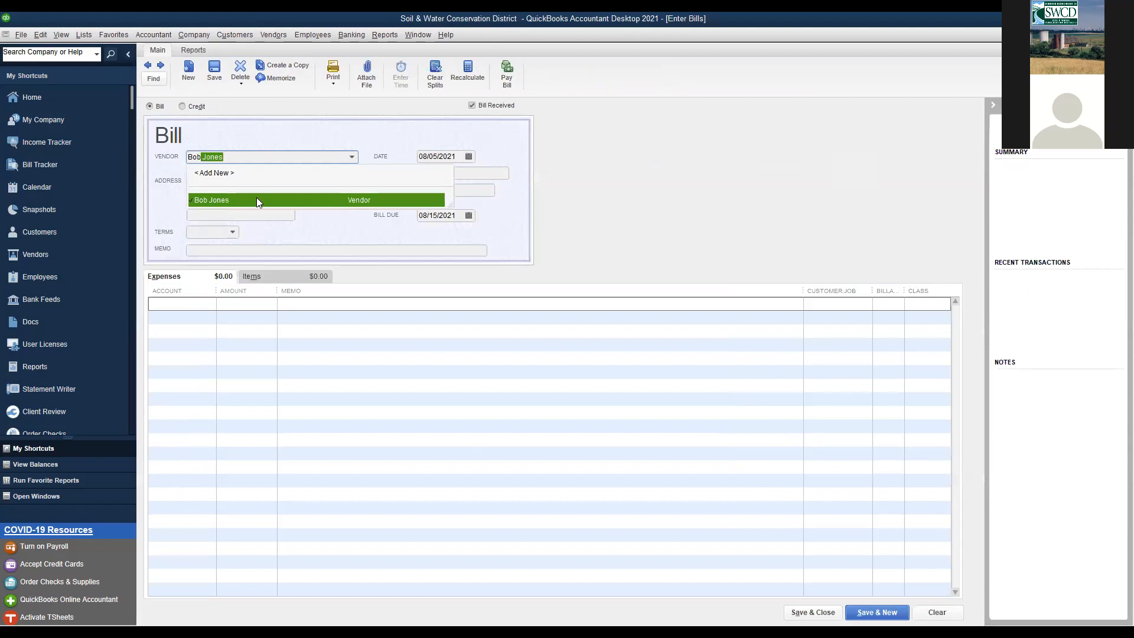
pyautogui.click(257, 200)
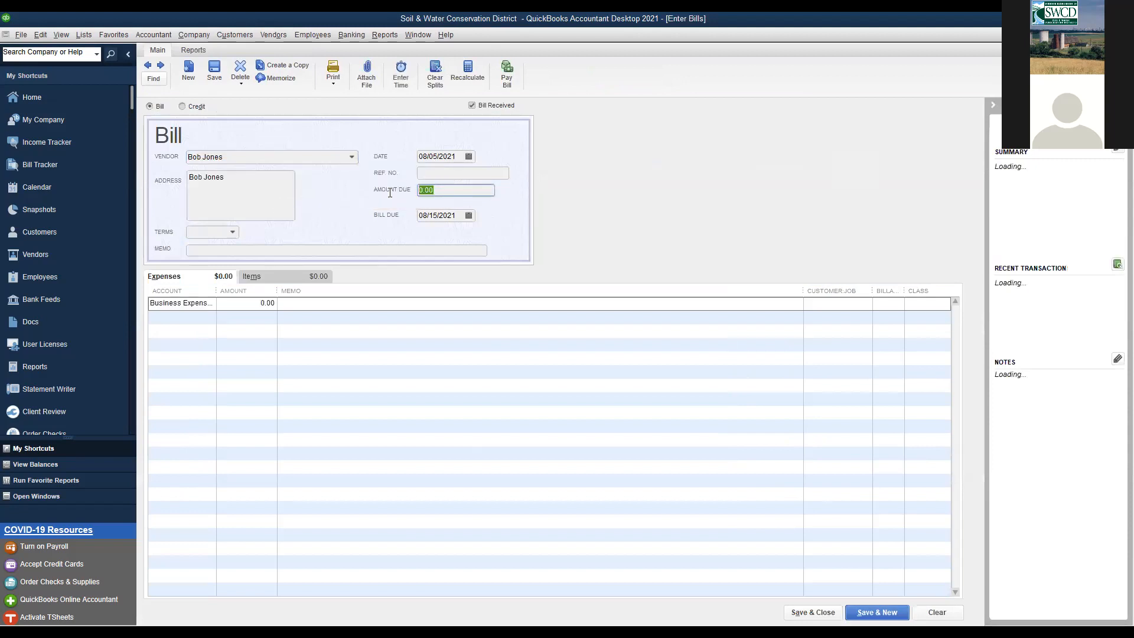
pyautogui.write('13.00')
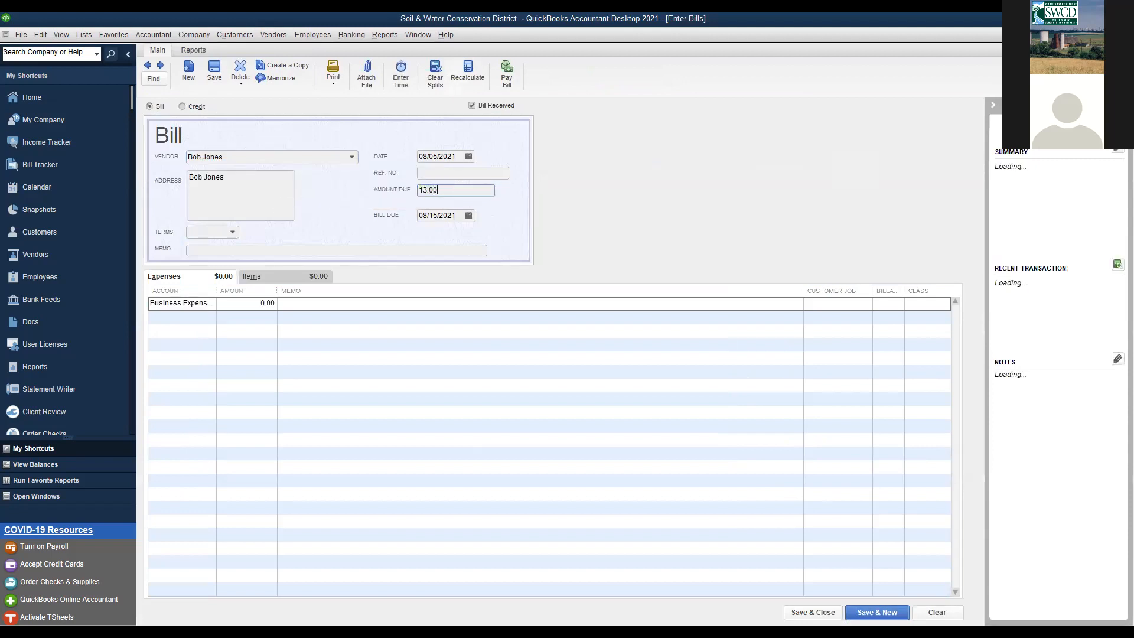
pyautogui.press('Tab')
pyautogui.click(814, 612)
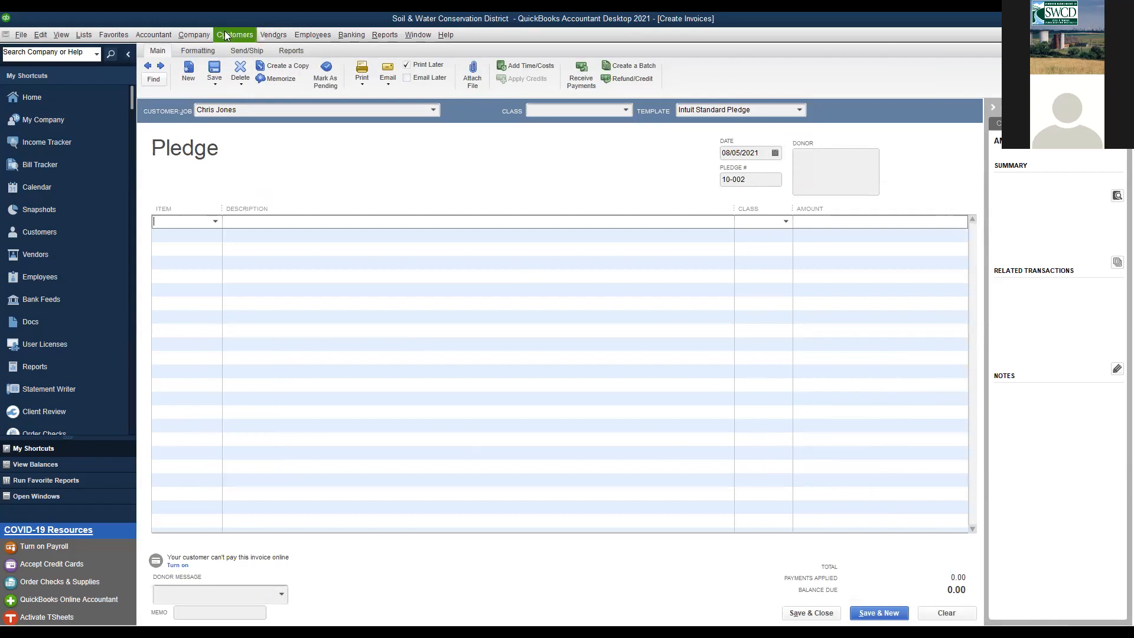
# - Open Pay Bills and select both bills, 100.00 and 13.00, totalling 113.00
pyautogui.click(266, 34)
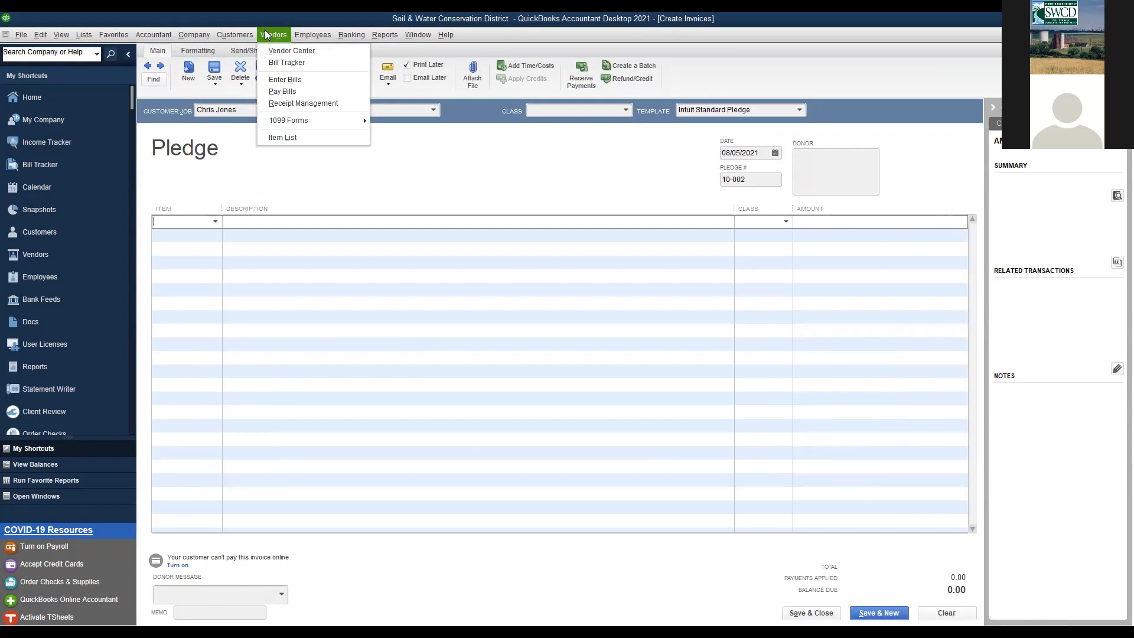
pyautogui.click(277, 91)
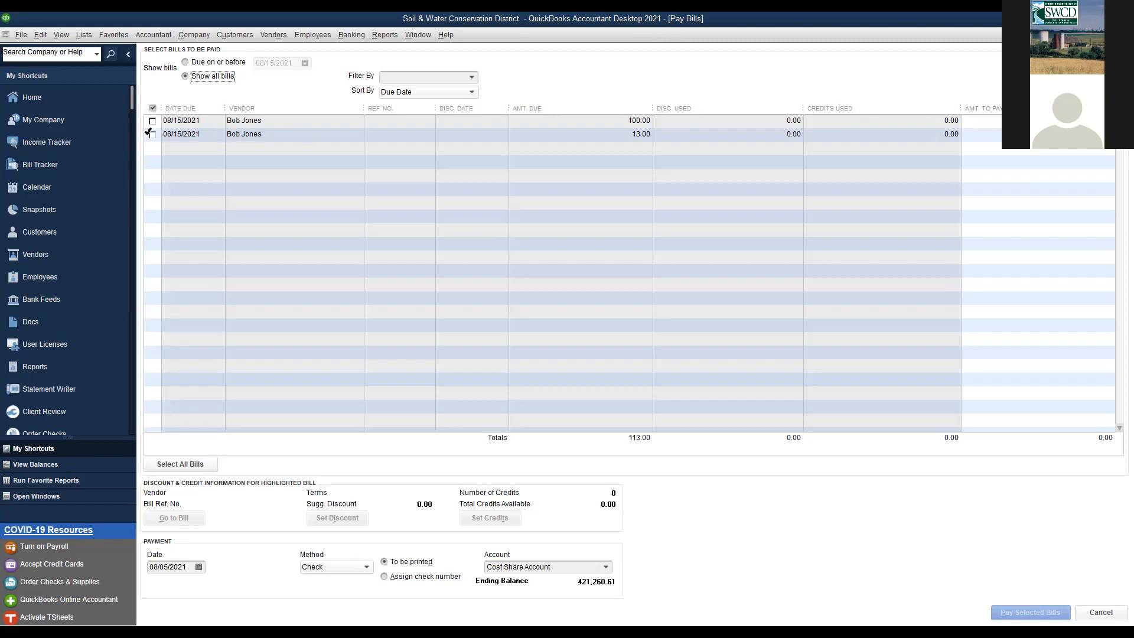
pyautogui.click(152, 108)
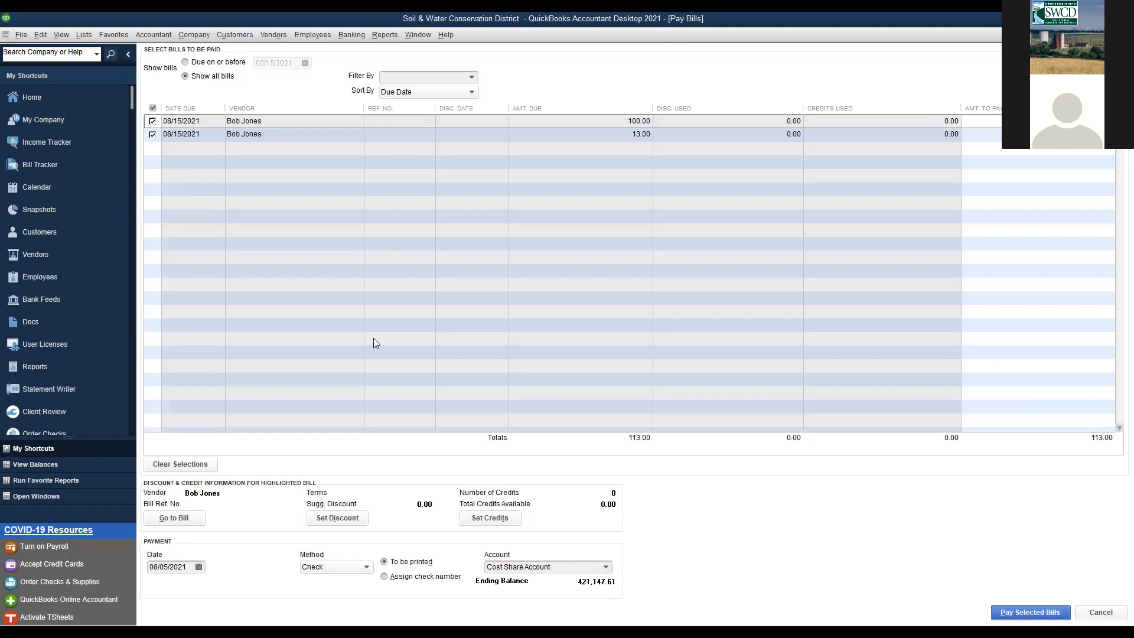
# - Set the payment date to 08/06/2021, method Check, with the check number assigned manually
pyautogui.click(199, 568)
pyautogui.click(198, 569)
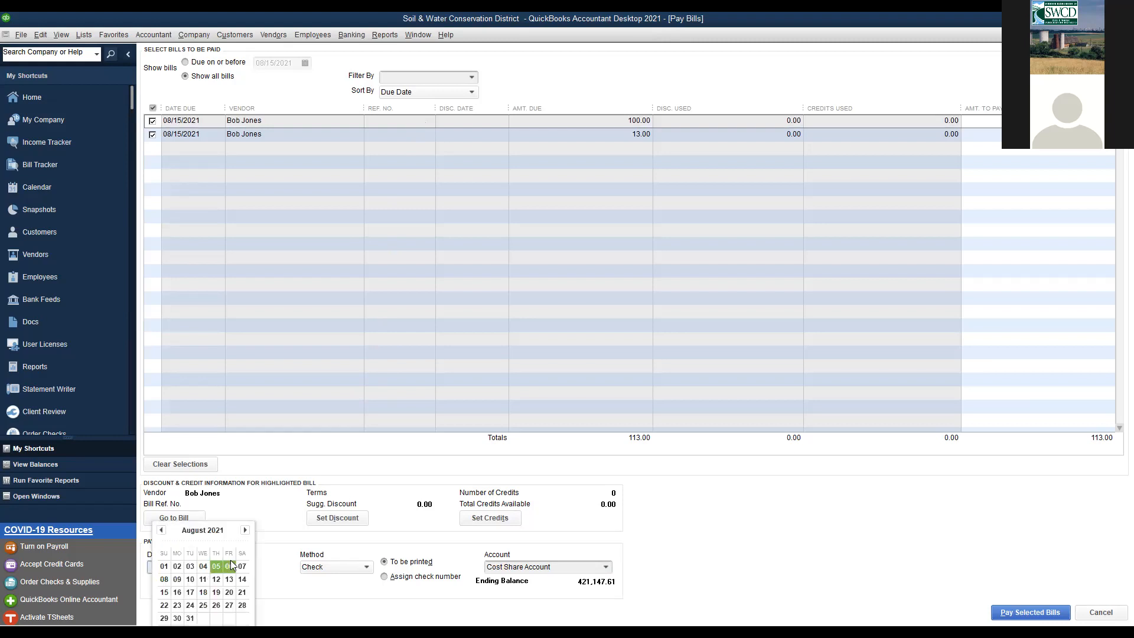
pyautogui.click(229, 566)
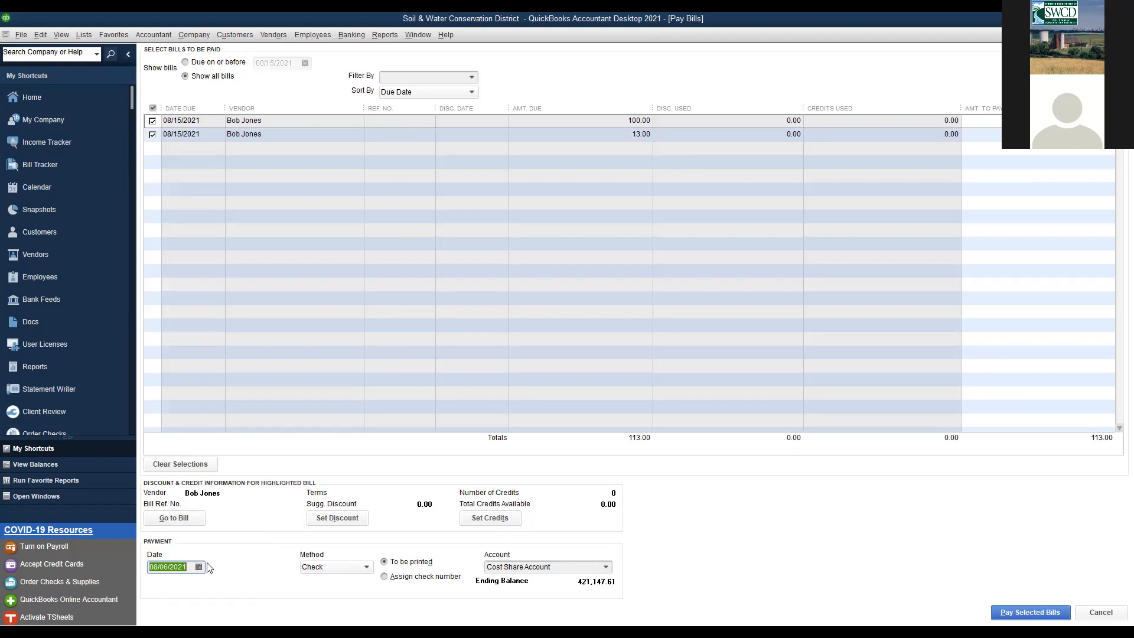
pyautogui.click(346, 569)
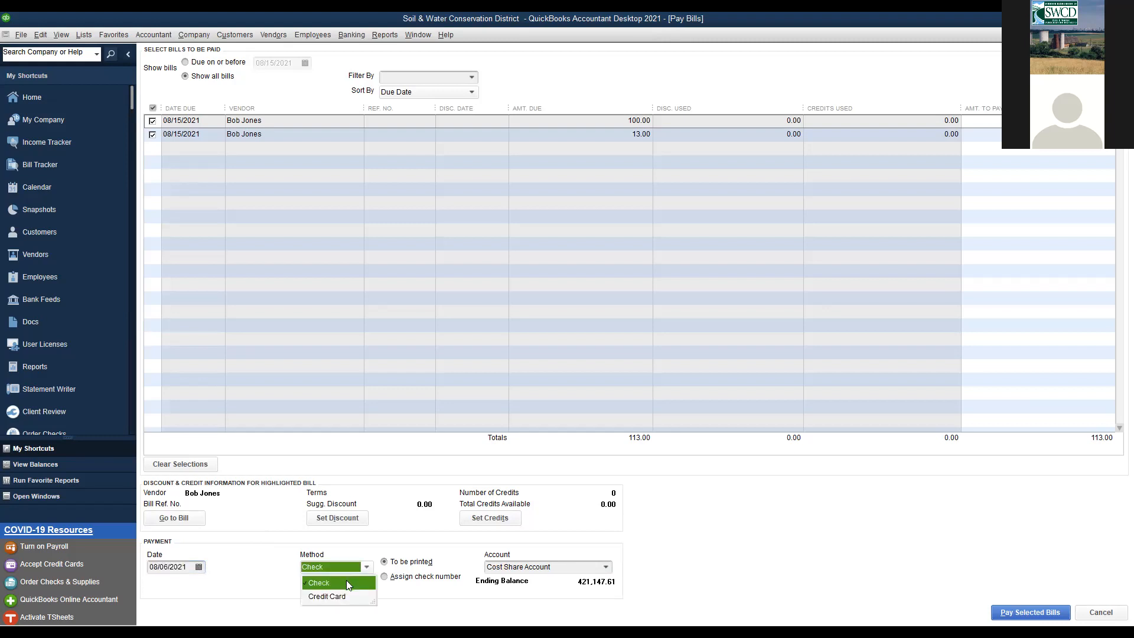
pyautogui.click(257, 562)
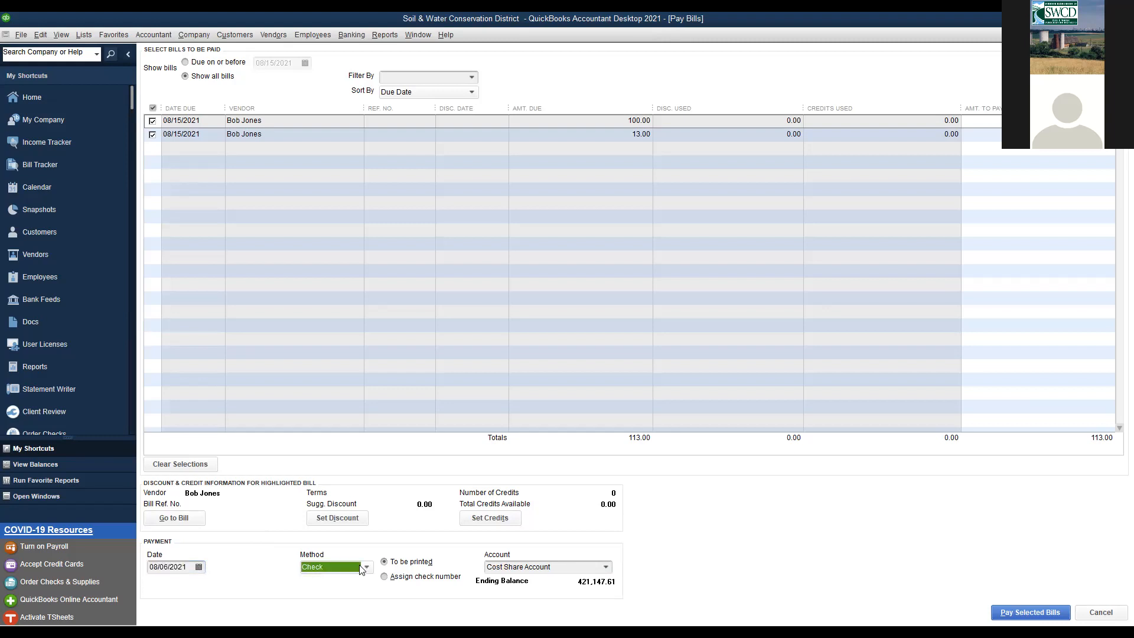
pyautogui.click(384, 577)
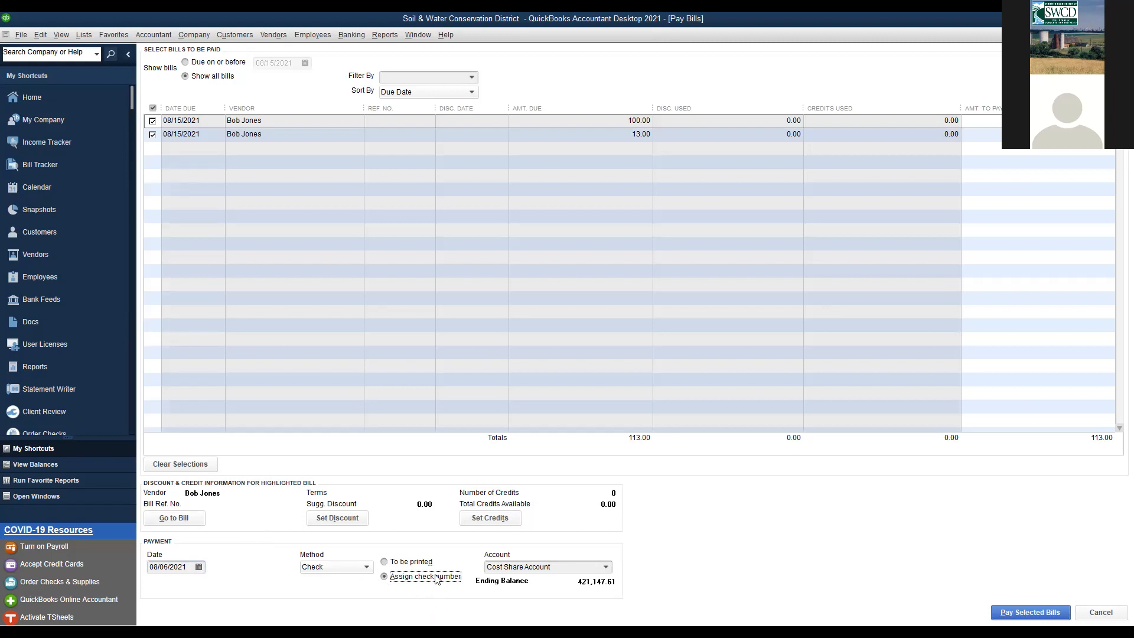
# - Pay from Operations Account and dismiss the default accounts notice
pyautogui.click(607, 567)
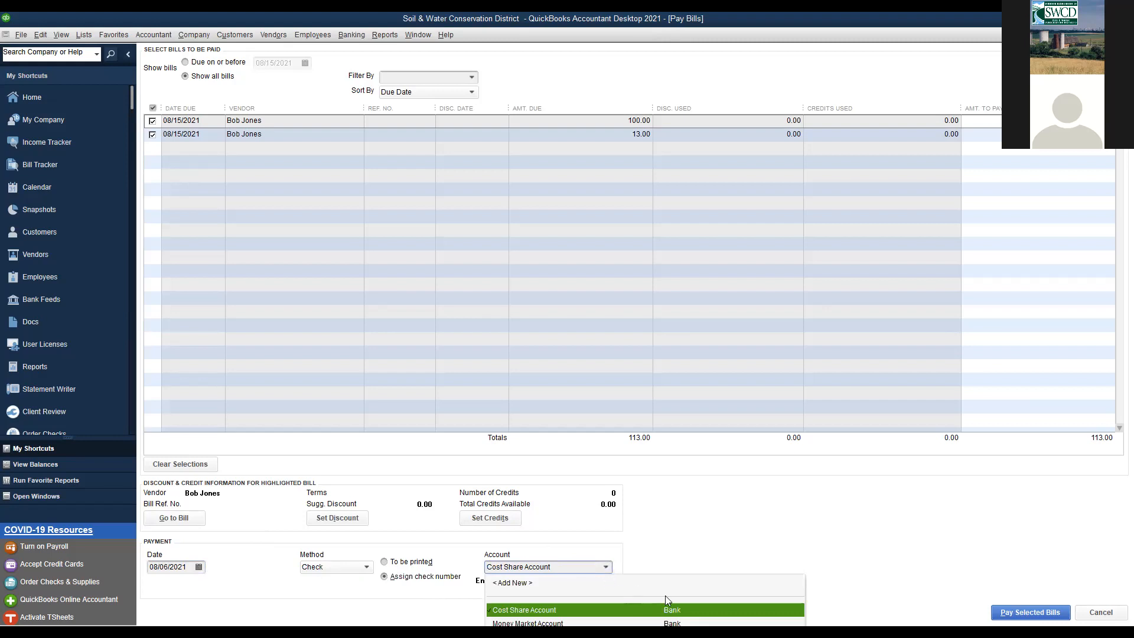
pyautogui.click(568, 637)
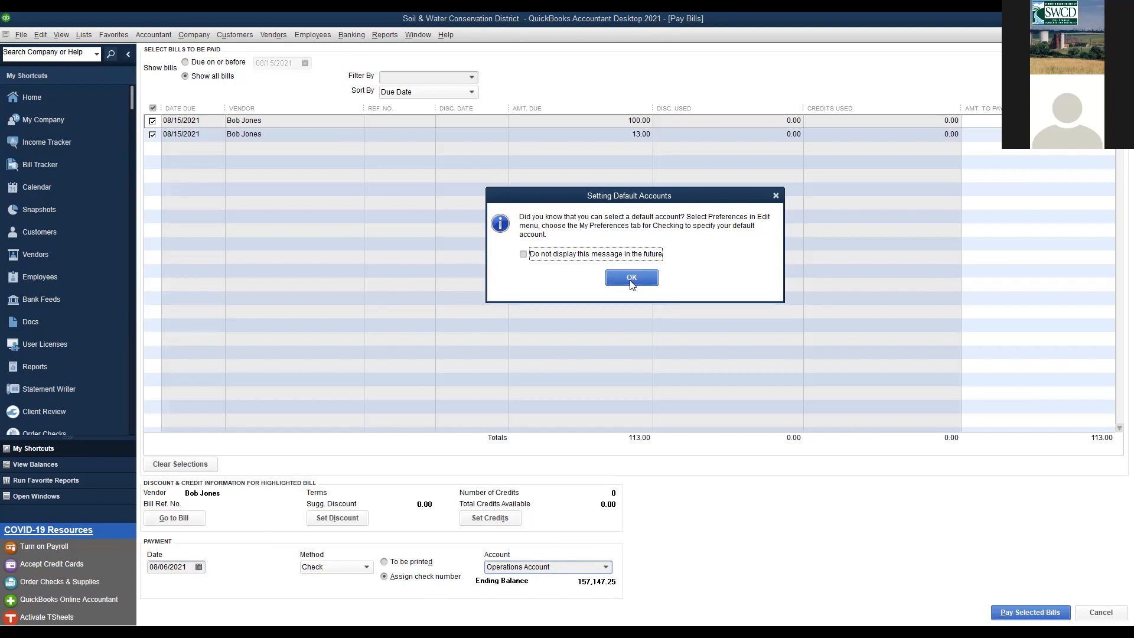
pyautogui.click(631, 277)
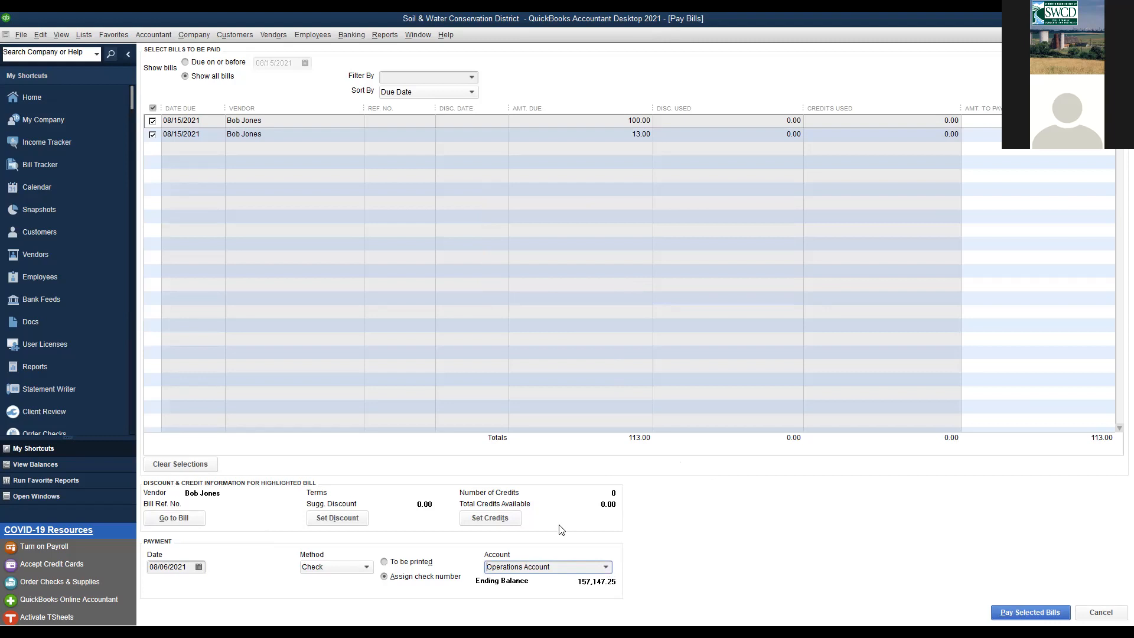
# - Pay the bills, entering check number 1478, replacing it with ACH, and close the summary
pyautogui.click(1022, 611)
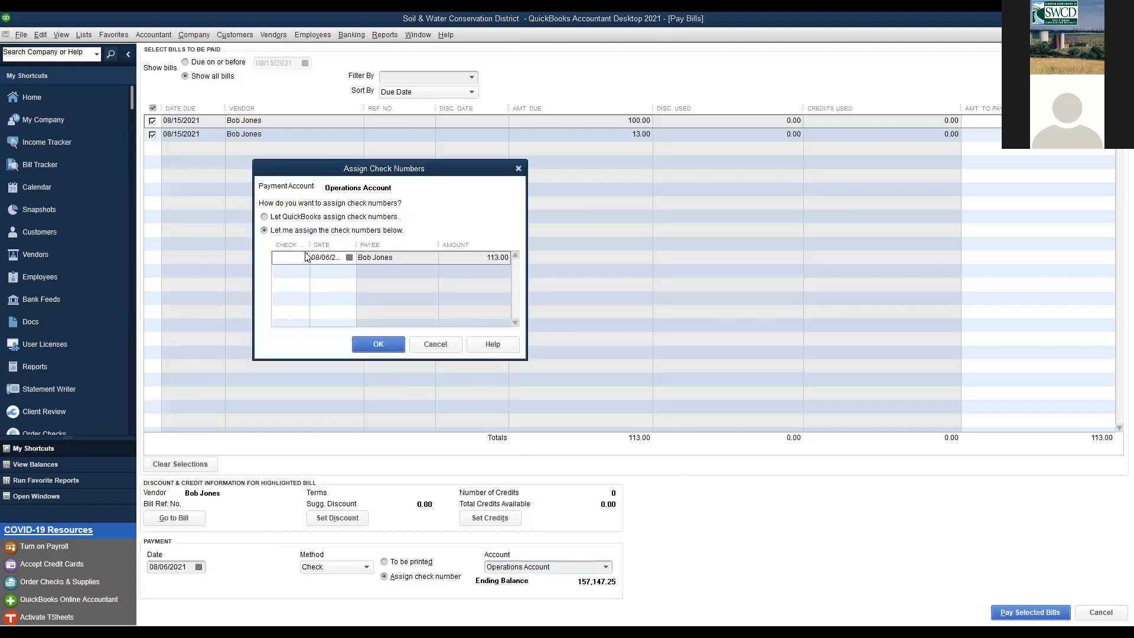
pyautogui.write('1478')
pyautogui.moveTo(288, 260); pyautogui.dragTo(310, 260)
pyautogui.write('ACH')
pyautogui.click(374, 348)
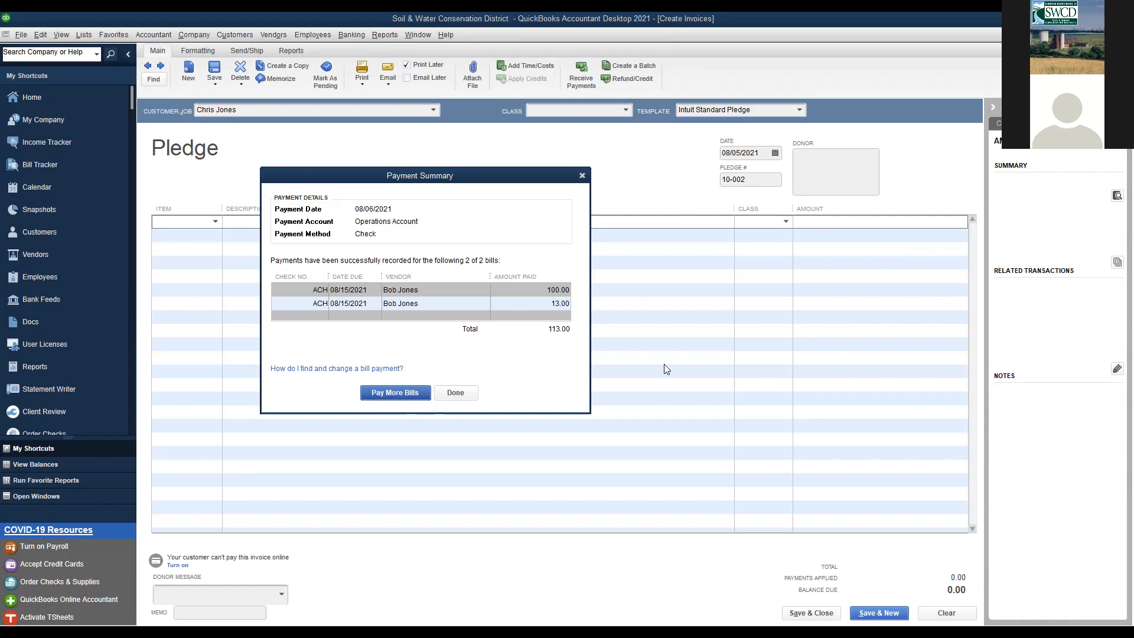
pyautogui.click(452, 394)
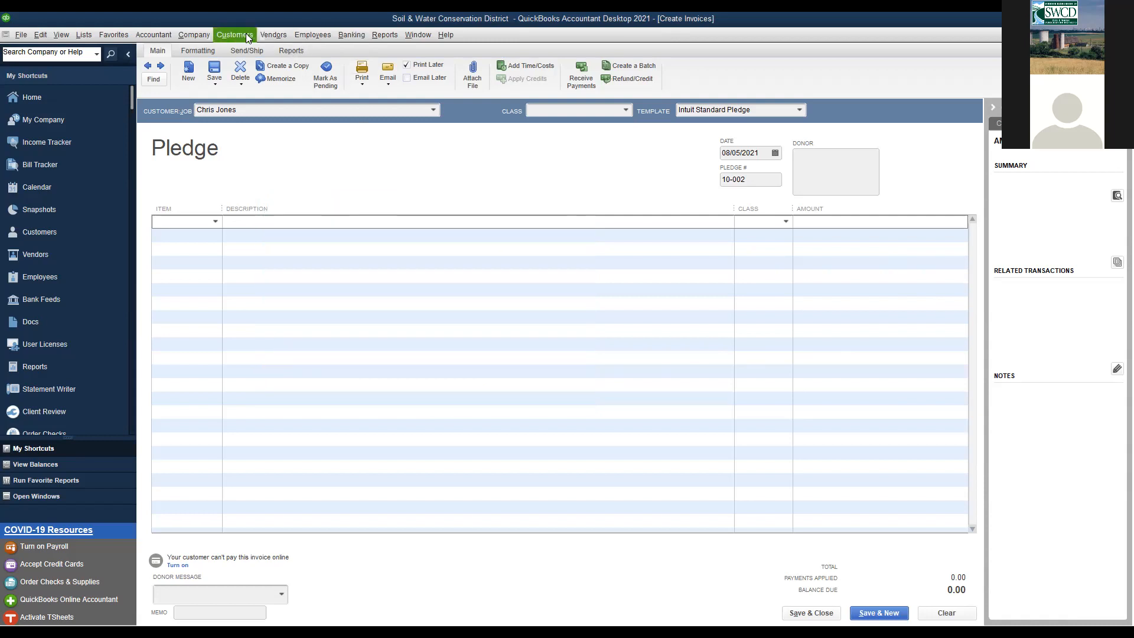
# - Open the Vendor Center, then open the Preferences dialog from the Edit menu
pyautogui.click(265, 34)
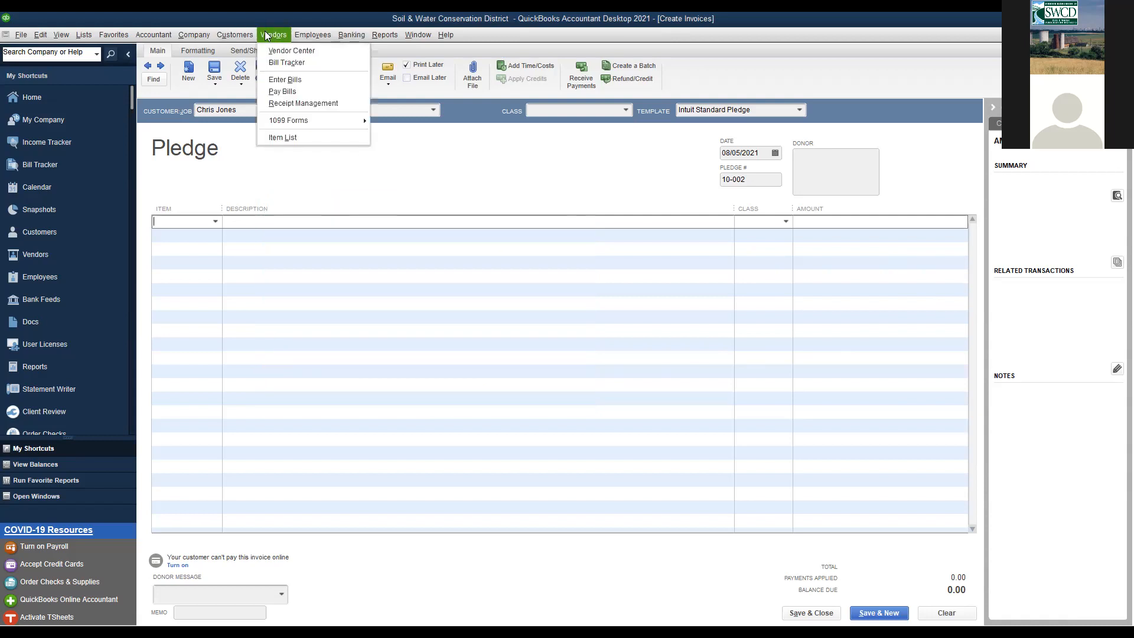
pyautogui.moveTo(249, 35)
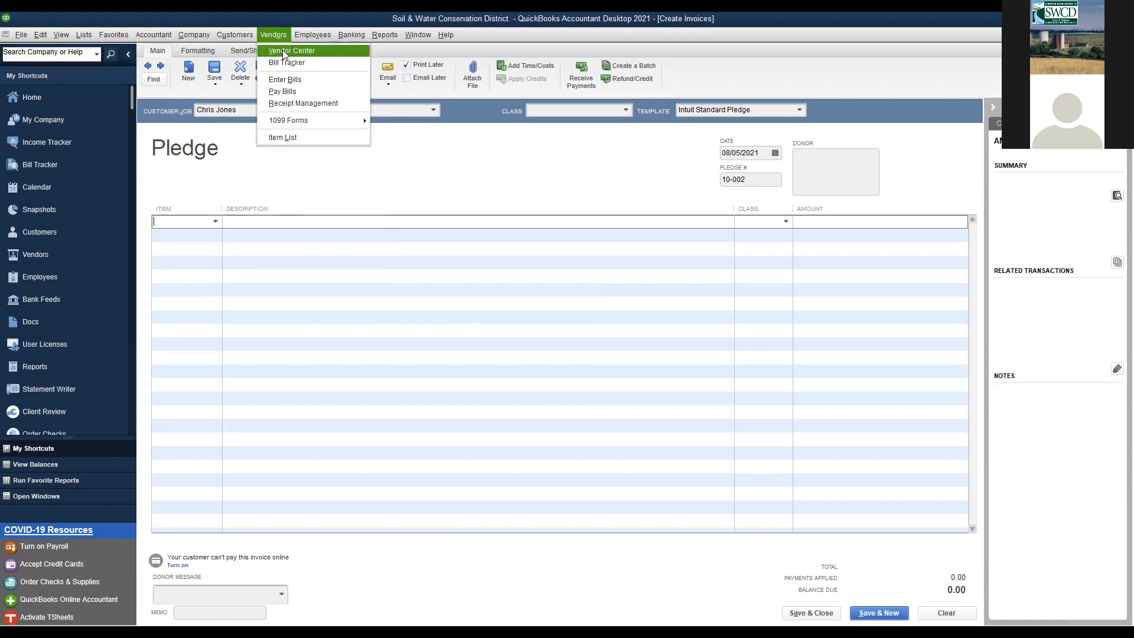
pyautogui.click(283, 49)
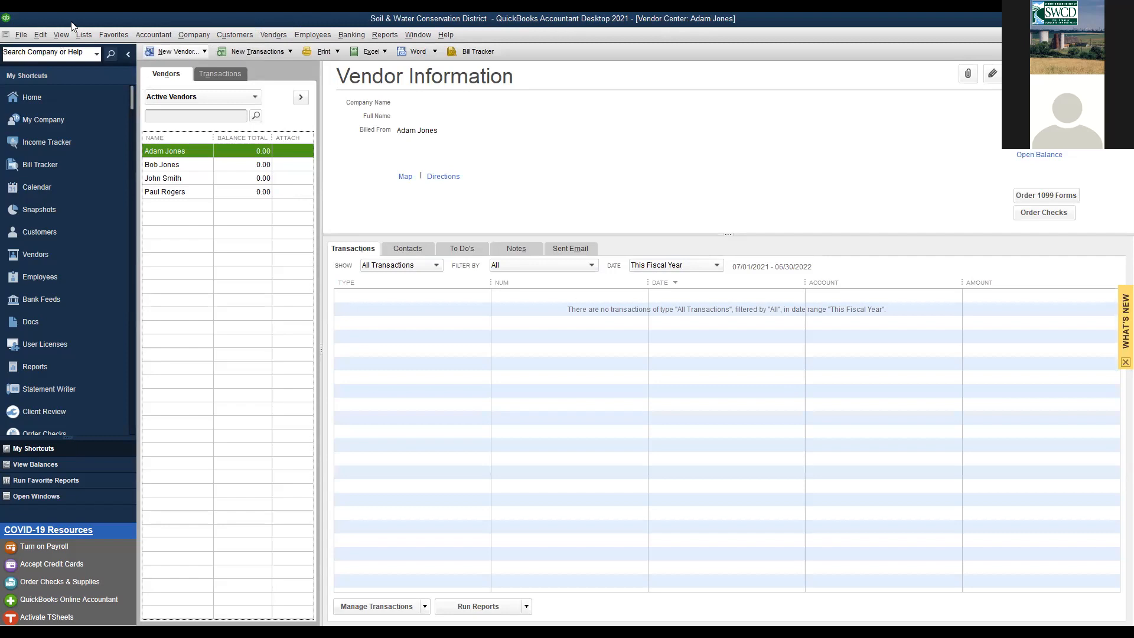
pyautogui.click(41, 36)
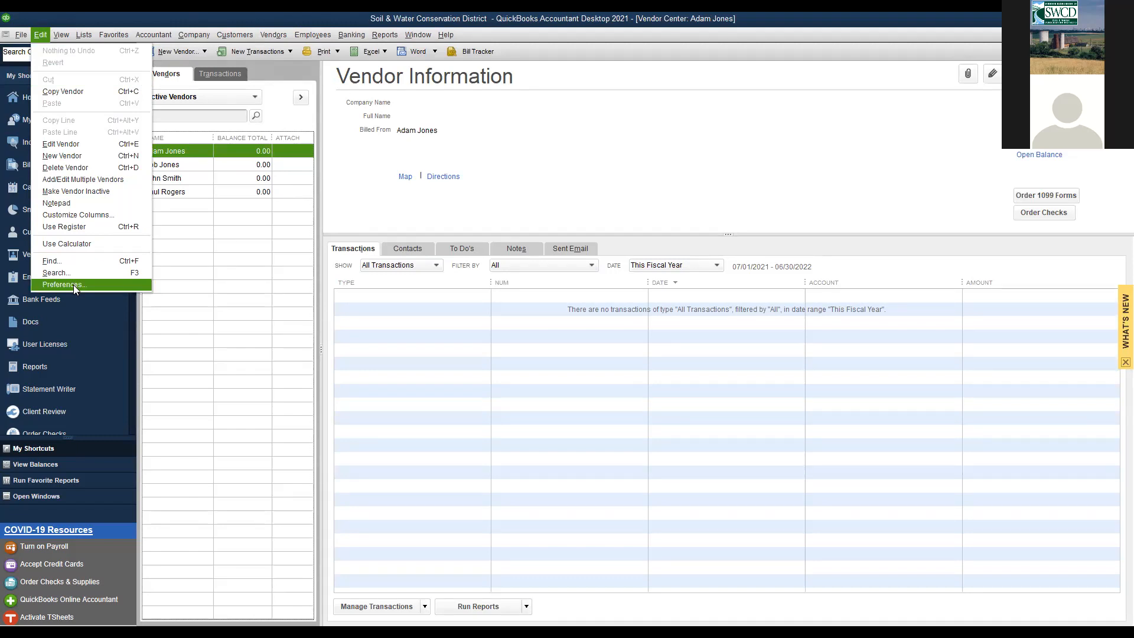
pyautogui.press('Return')
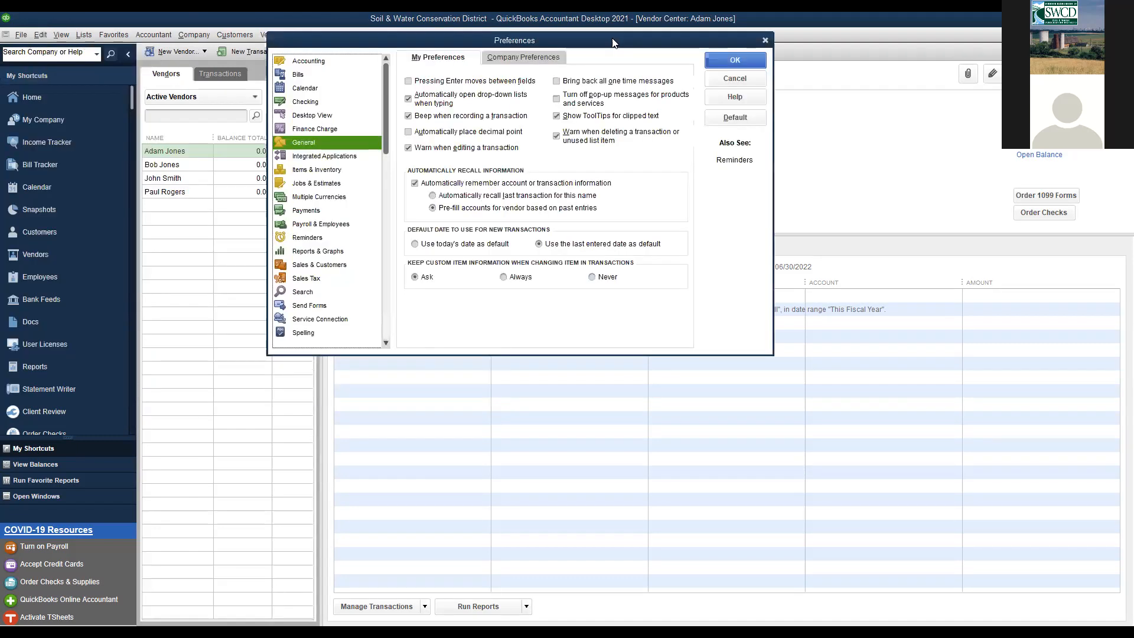
# - In Items & Inventory company preferences, enable inventory and purchase orders, clearing the warning and both deductions
pyautogui.click(319, 170)
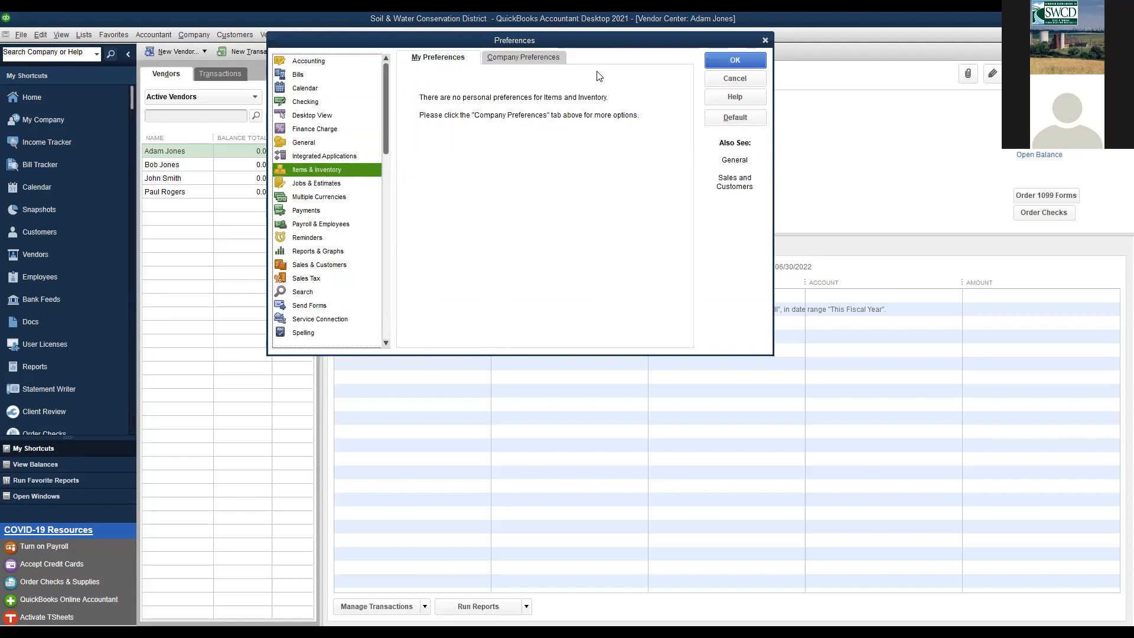
pyautogui.click(547, 56)
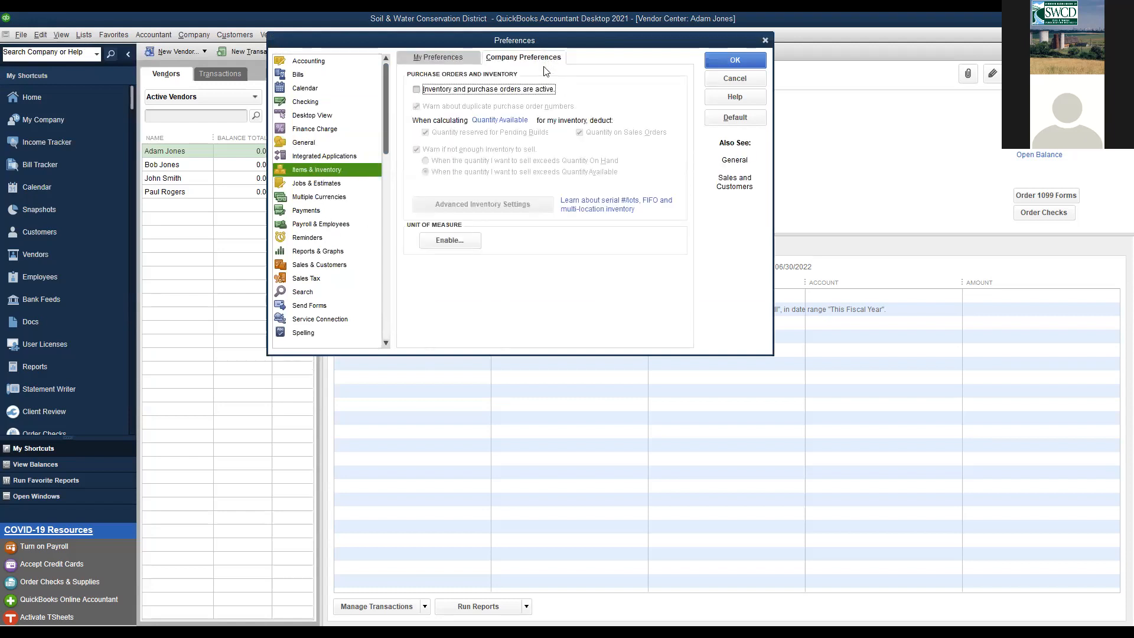
pyautogui.click(416, 89)
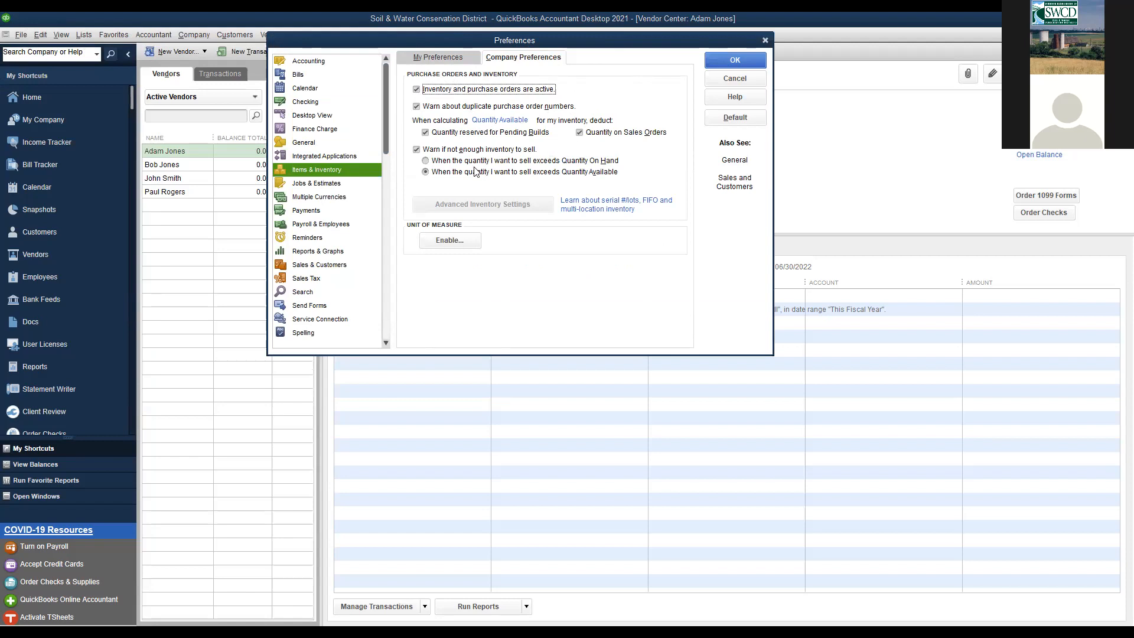
pyautogui.click(417, 151)
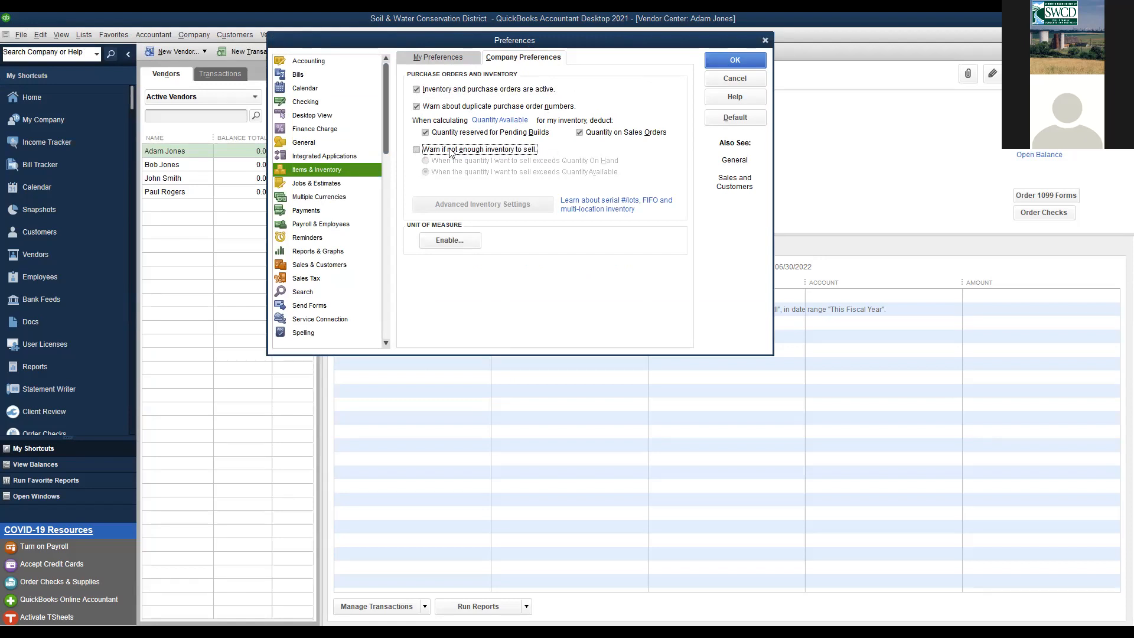
pyautogui.click(425, 133)
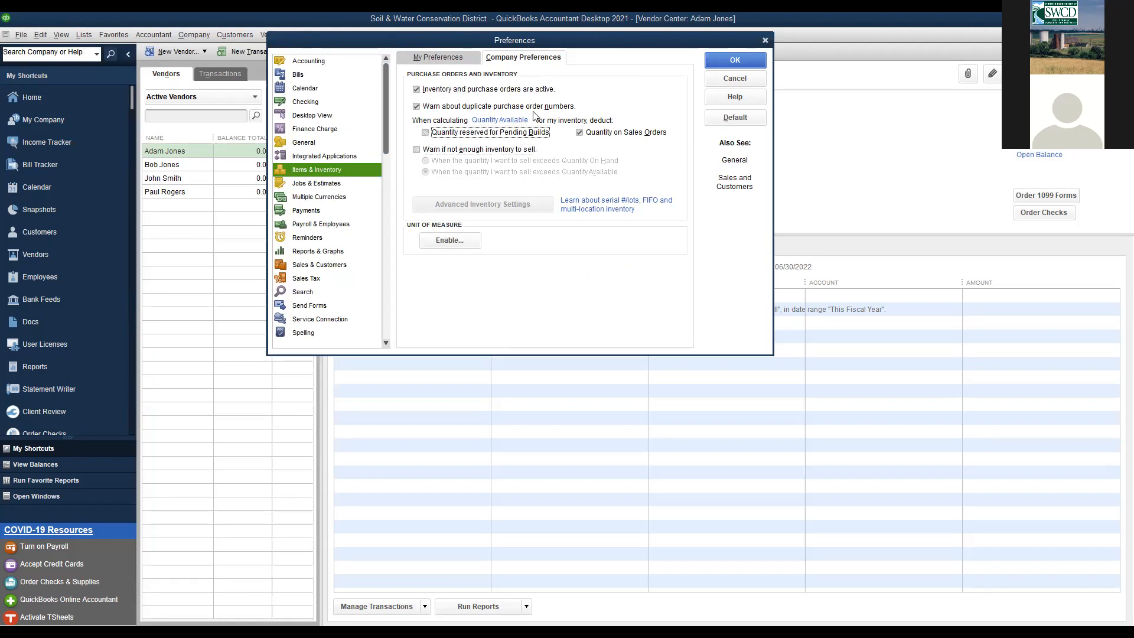
pyautogui.click(579, 133)
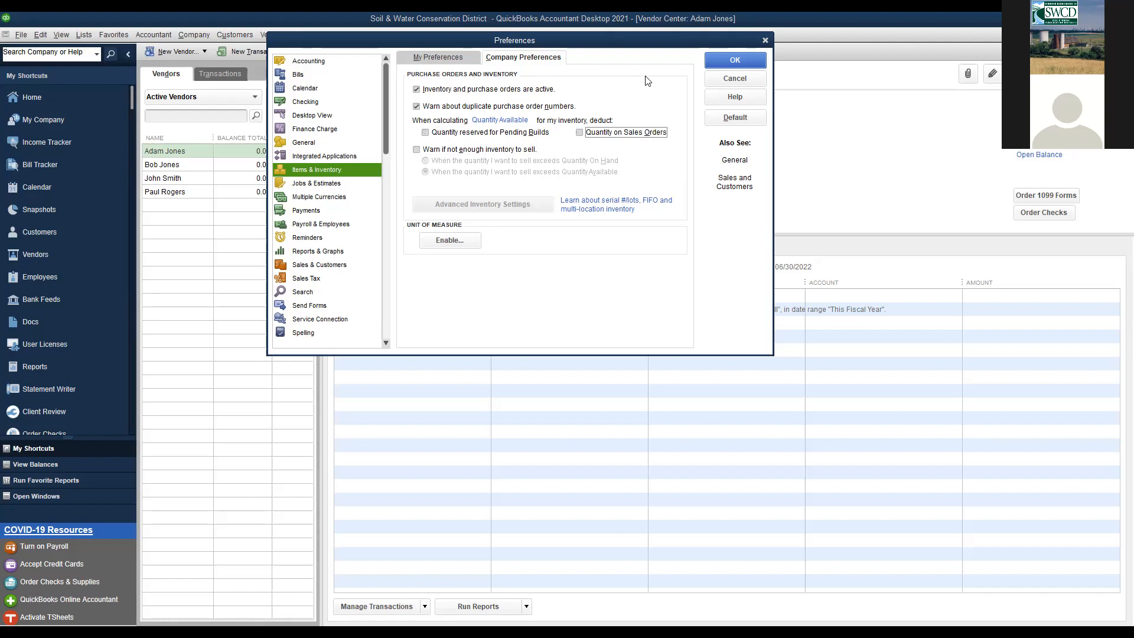
# - Save the preferences, accept closing all windows, and discard the unrecorded invoice
pyautogui.click(719, 65)
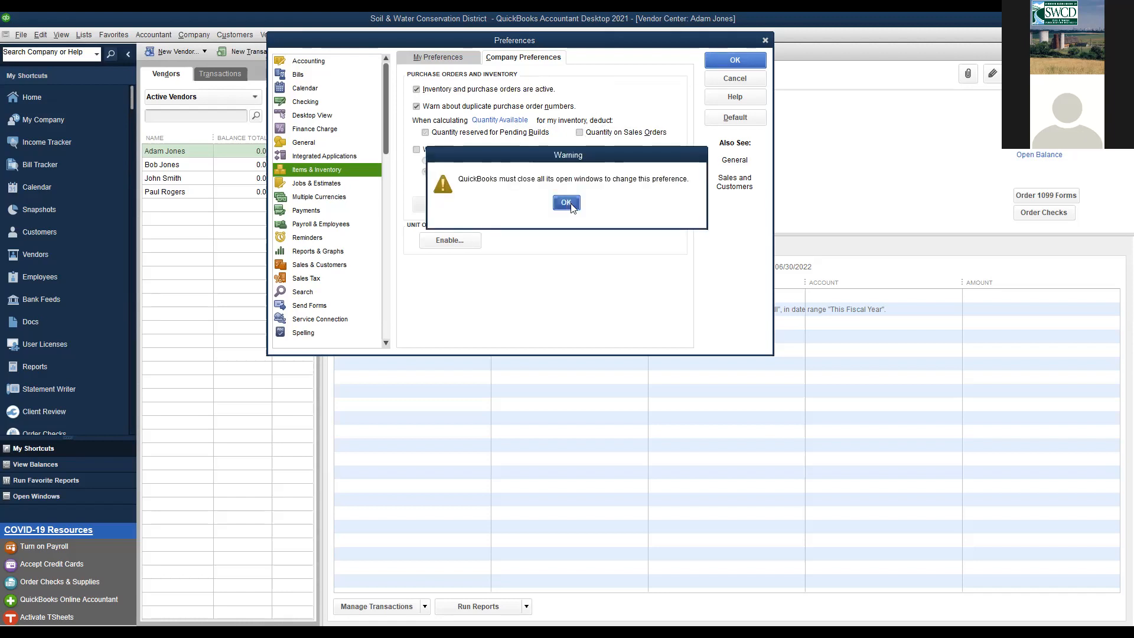
pyautogui.click(566, 203)
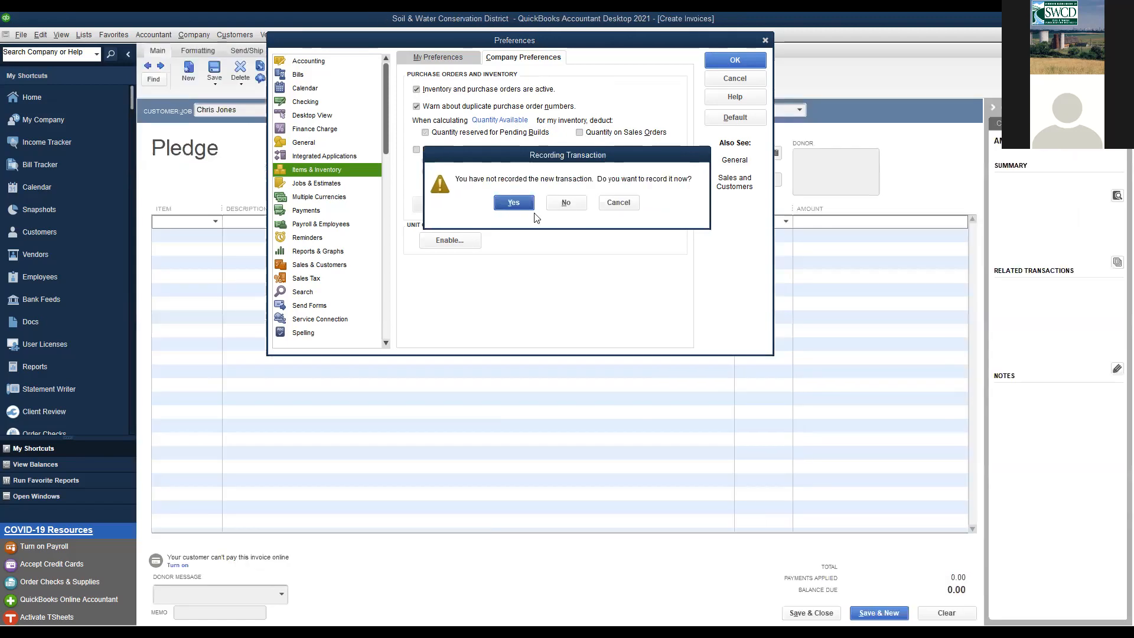
pyautogui.click(566, 206)
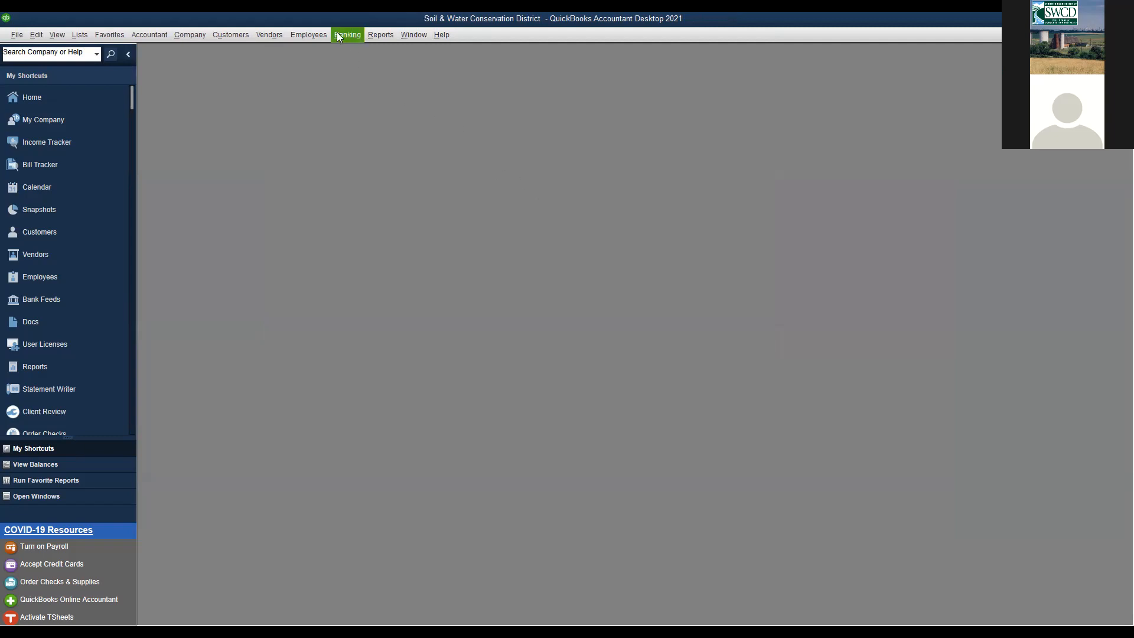
# - Start a new purchase order from the Vendors menu and move its window up and right
pyautogui.click(260, 35)
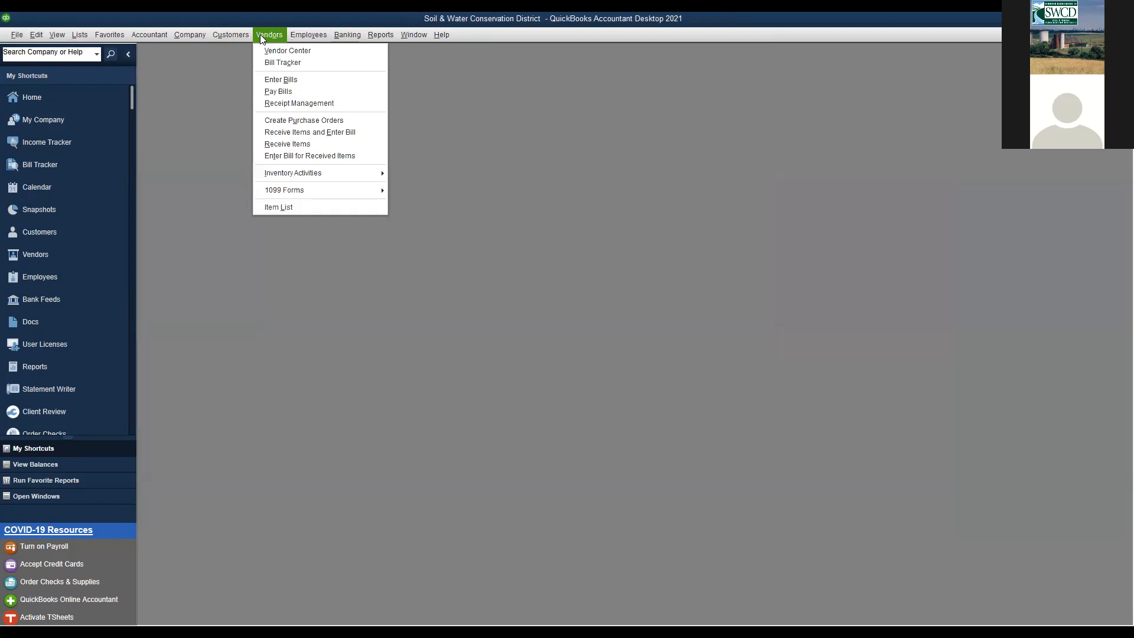
pyautogui.click(272, 121)
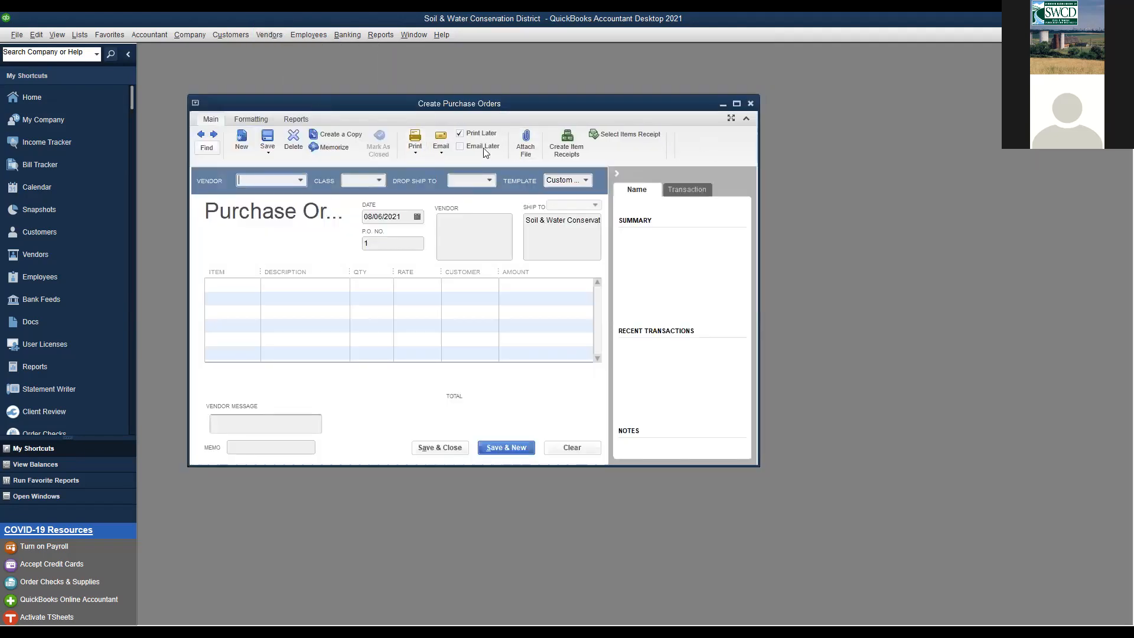
pyautogui.moveTo(507, 103); pyautogui.dragTo(556, 88)
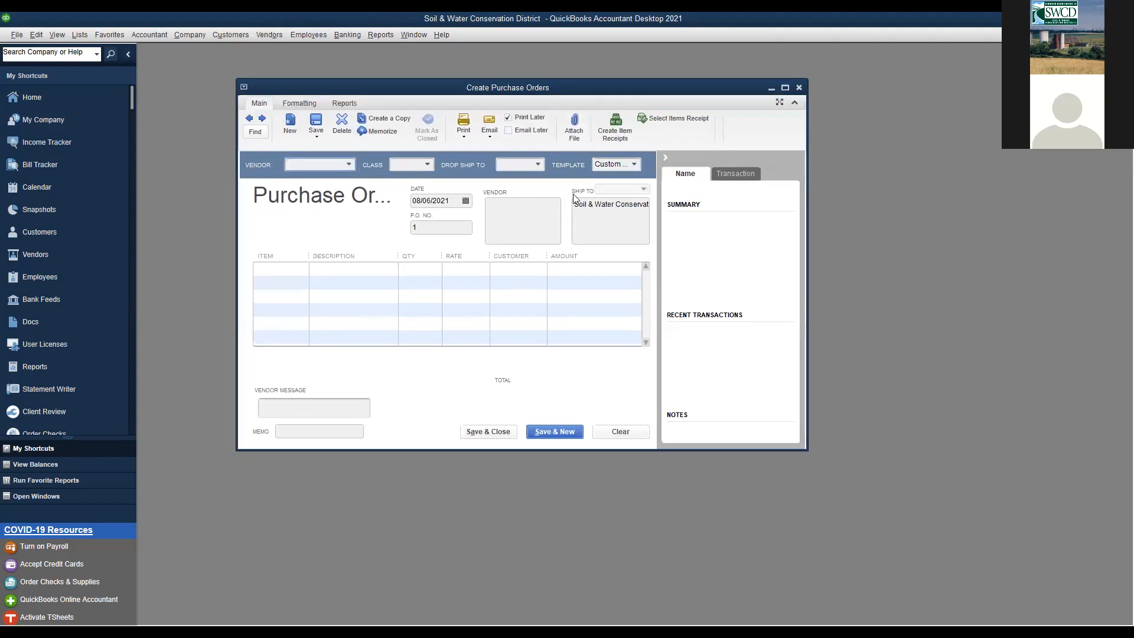
# - Look through the Class list, then show the vendors available for the order
pyautogui.click(426, 164)
pyautogui.click(377, 184)
pyautogui.click(350, 165)
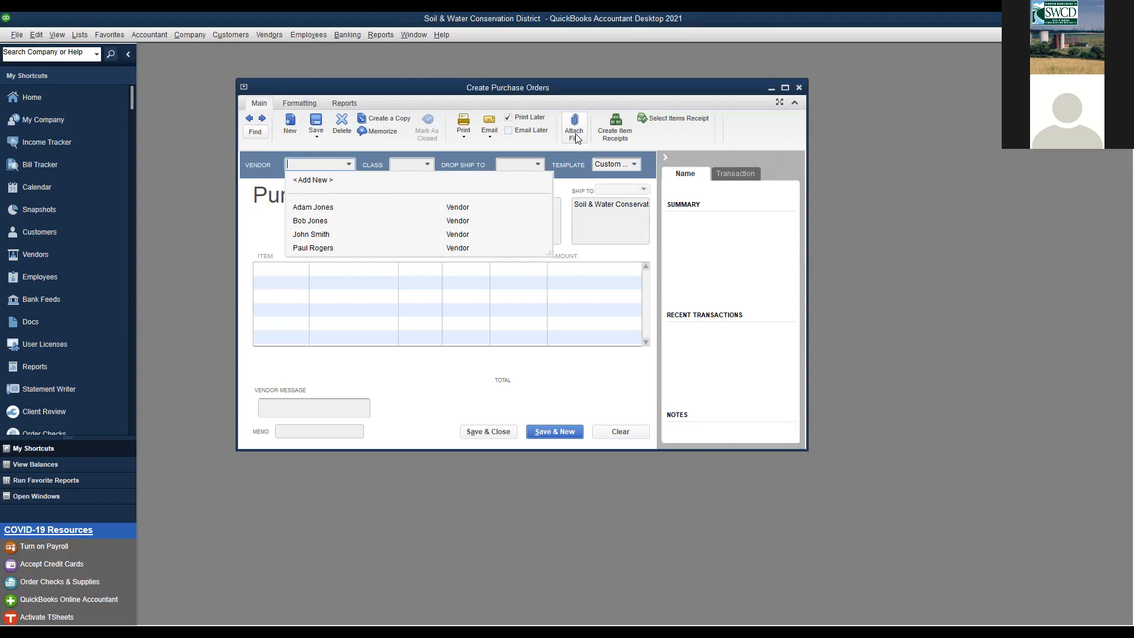
# - Dismiss the vendor list, nudge the purchase order window right, and go to the Home page
pyautogui.click(594, 88)
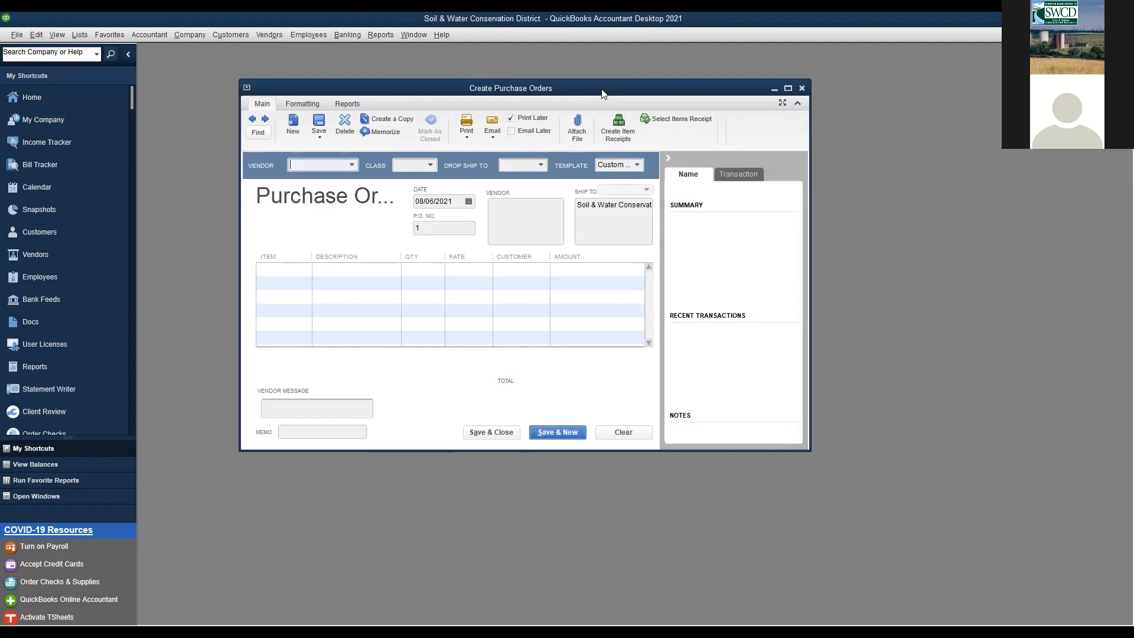
pyautogui.moveTo(594, 89); pyautogui.dragTo(620, 71)
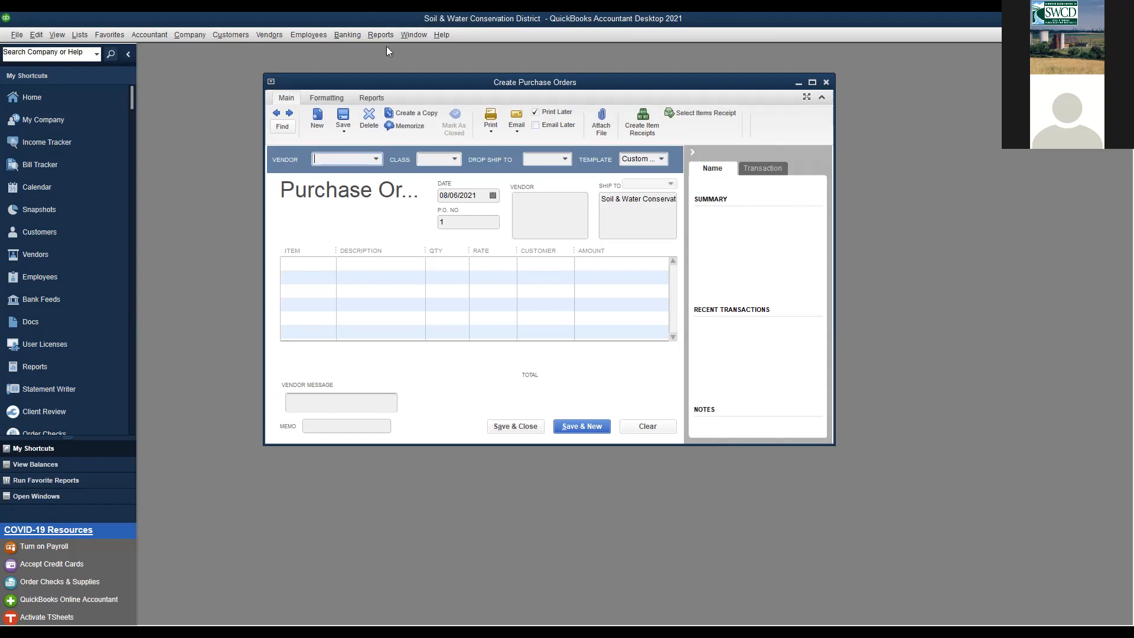
pyautogui.click(49, 35)
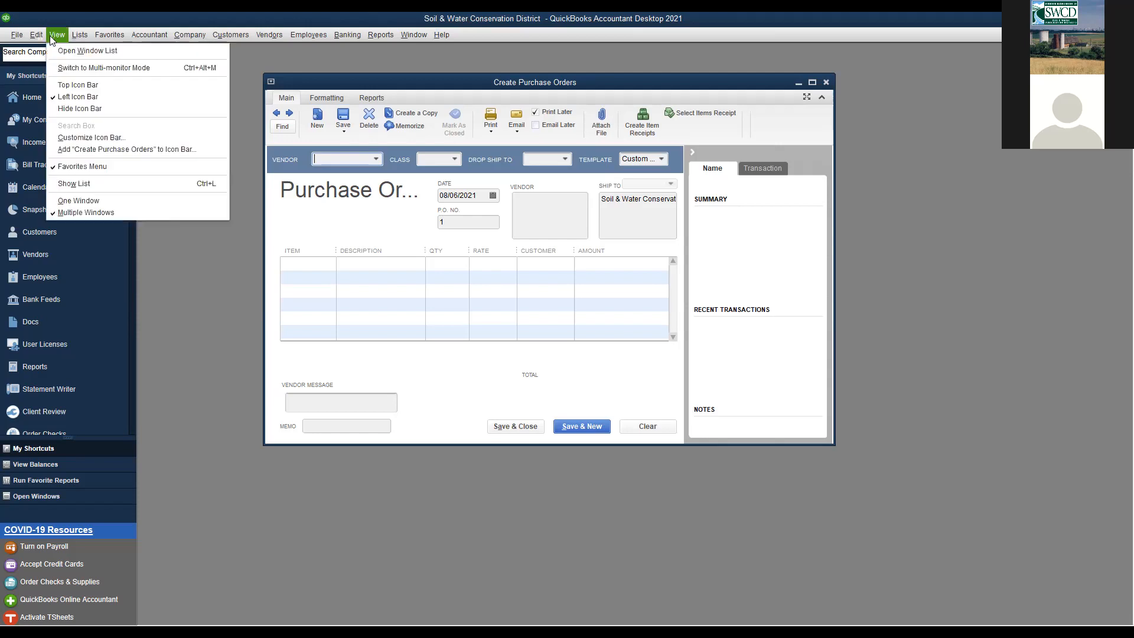
pyautogui.click(50, 36)
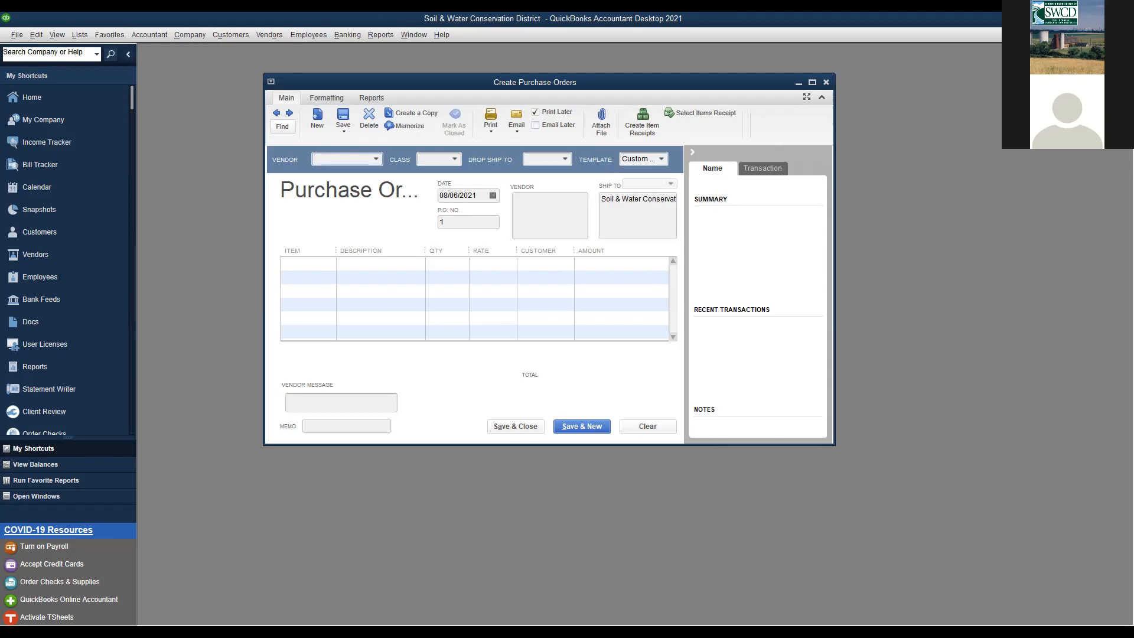
pyautogui.click(26, 98)
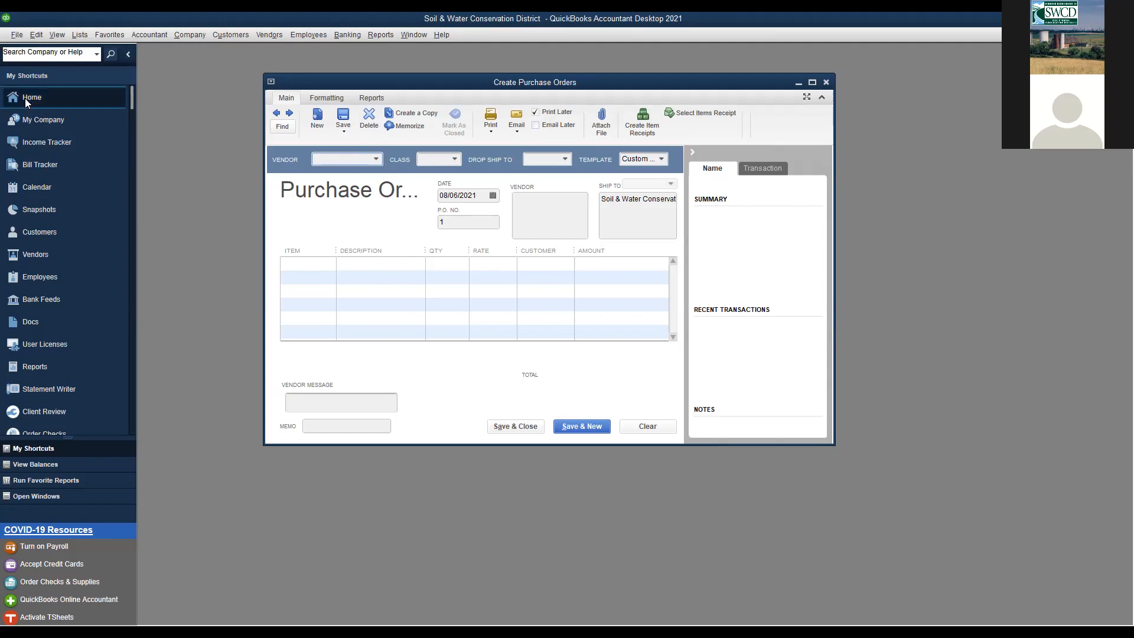